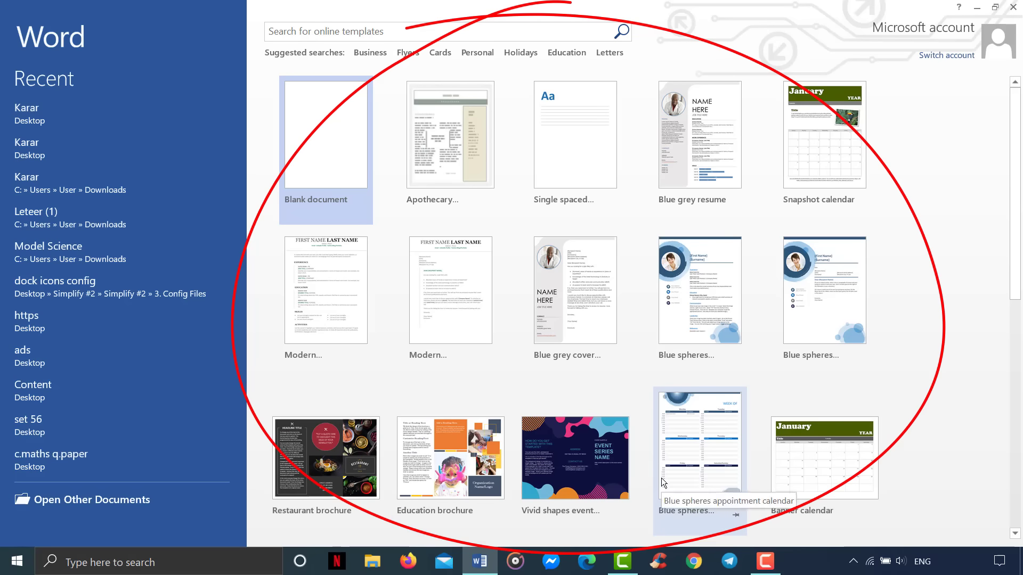
- Browse the template gallery on the start screen, then start a Blank document
scroll(661, 477, "down", 2)
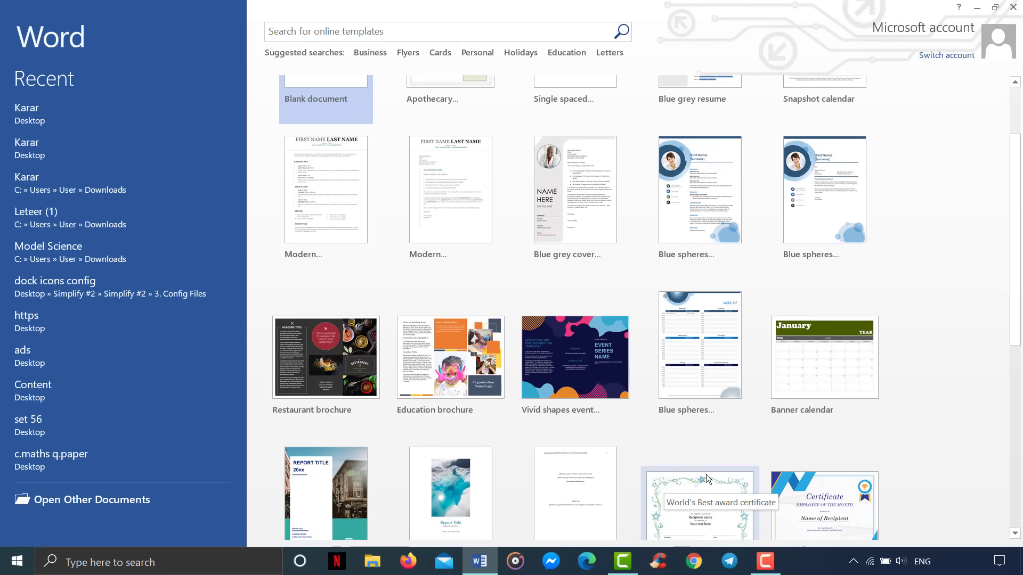
scroll(645, 420, "down", 3)
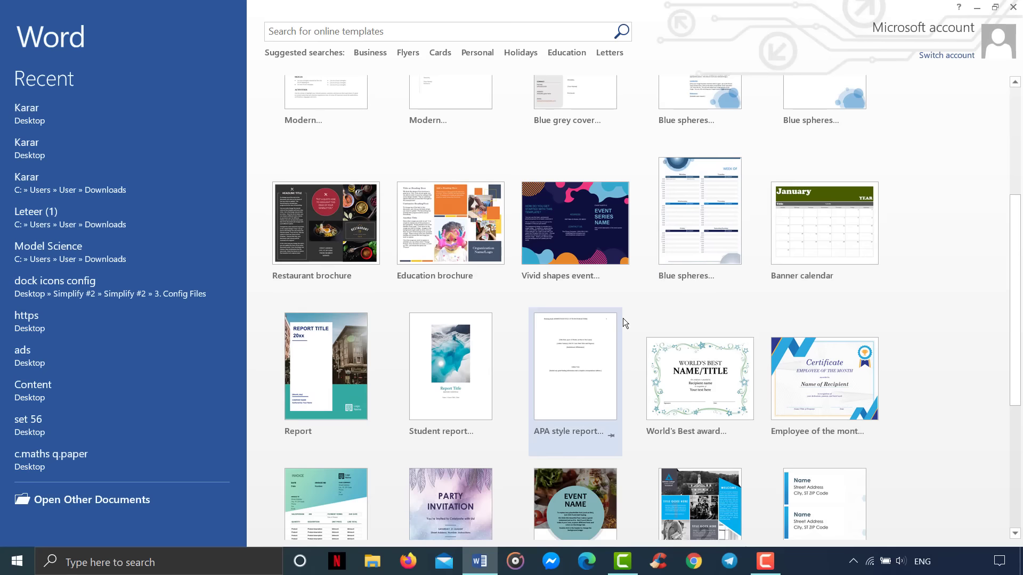
scroll(430, 205, "up", 5)
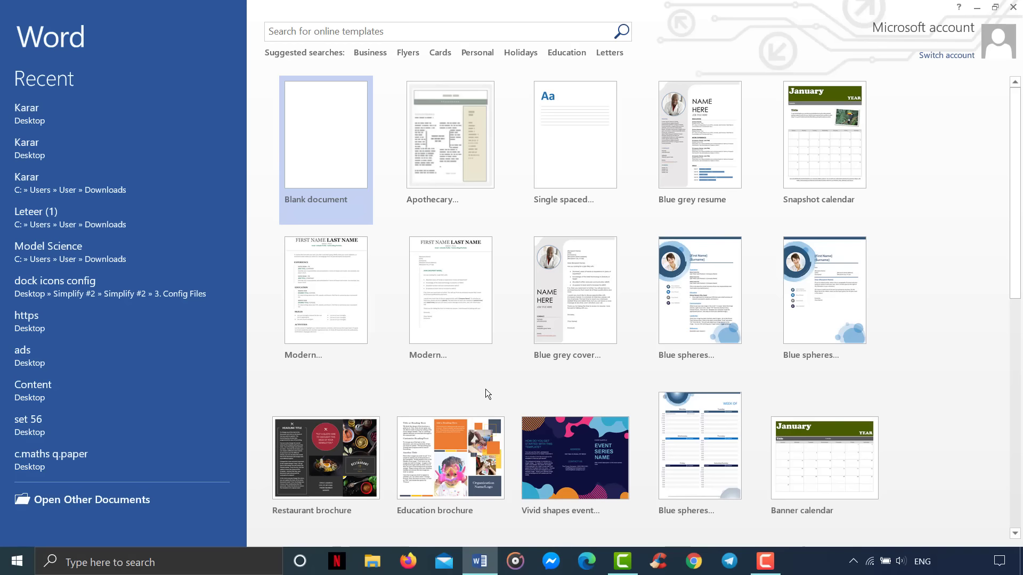
left_click(322, 153)
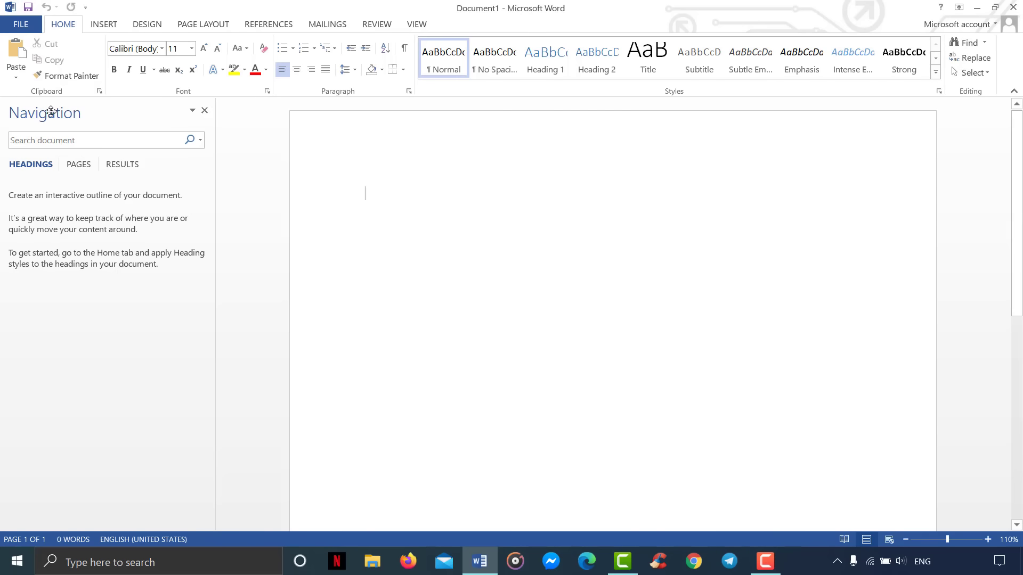
- Close the Navigation pane so only the blank Document1 page shows
left_click(204, 113)
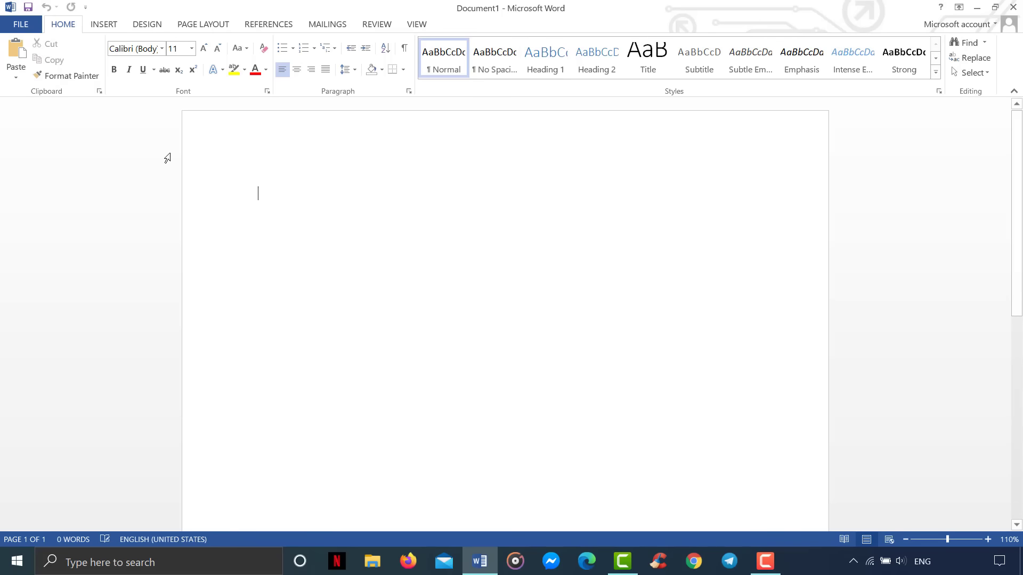
- Tour the Insert, Design, Page Layout, References, Mailings, Review and View tabs, returning to Home
left_click(113, 29)
left_click(67, 26)
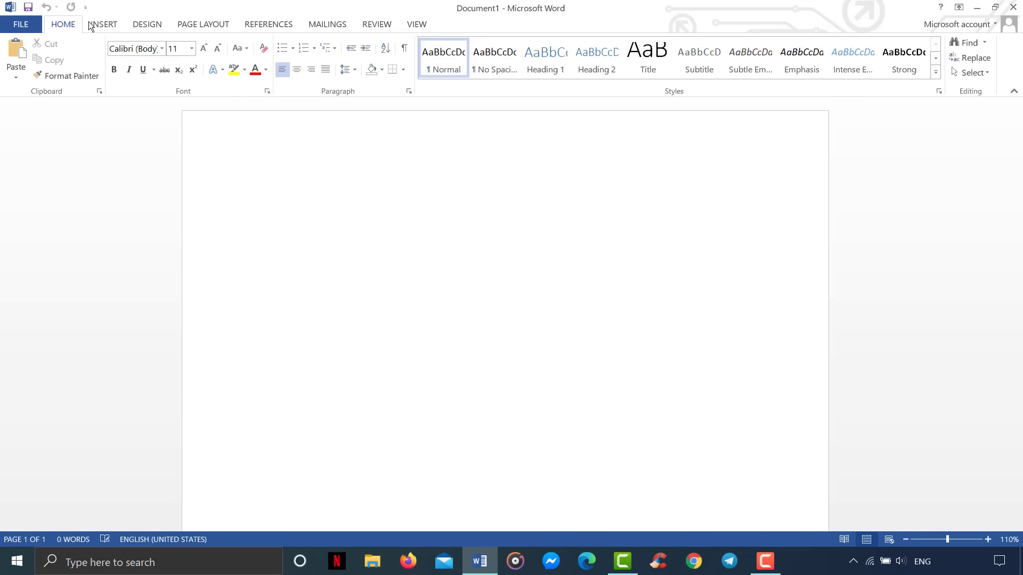
left_click(105, 25)
left_click(146, 28)
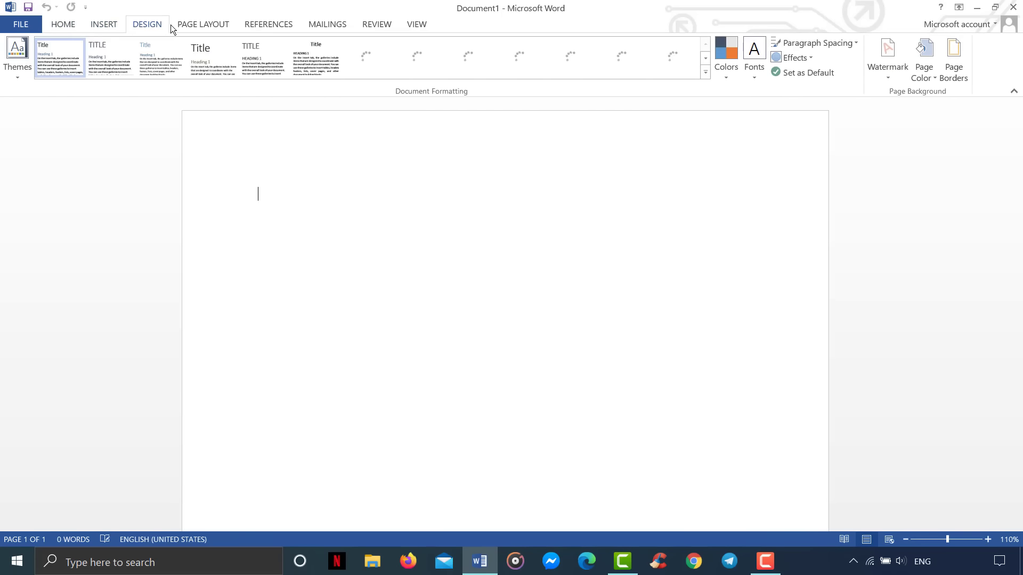
left_click(203, 28)
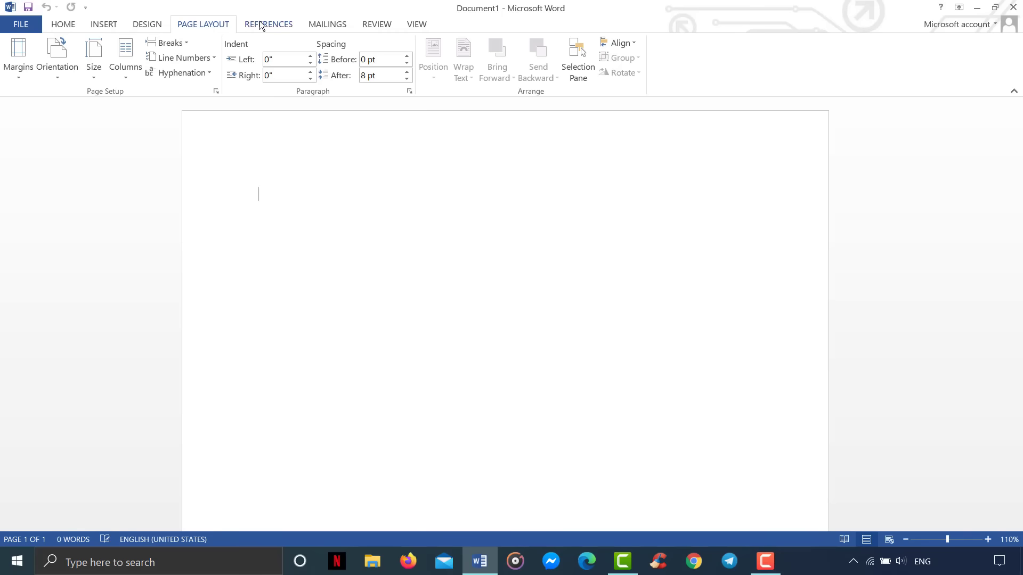
left_click(262, 27)
left_click(314, 27)
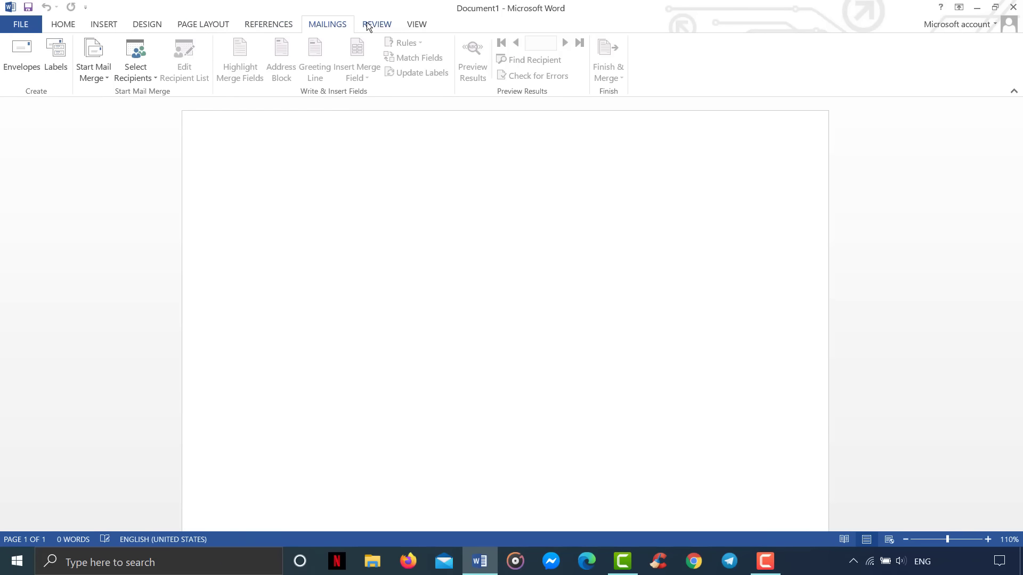
left_click(368, 27)
left_click(424, 26)
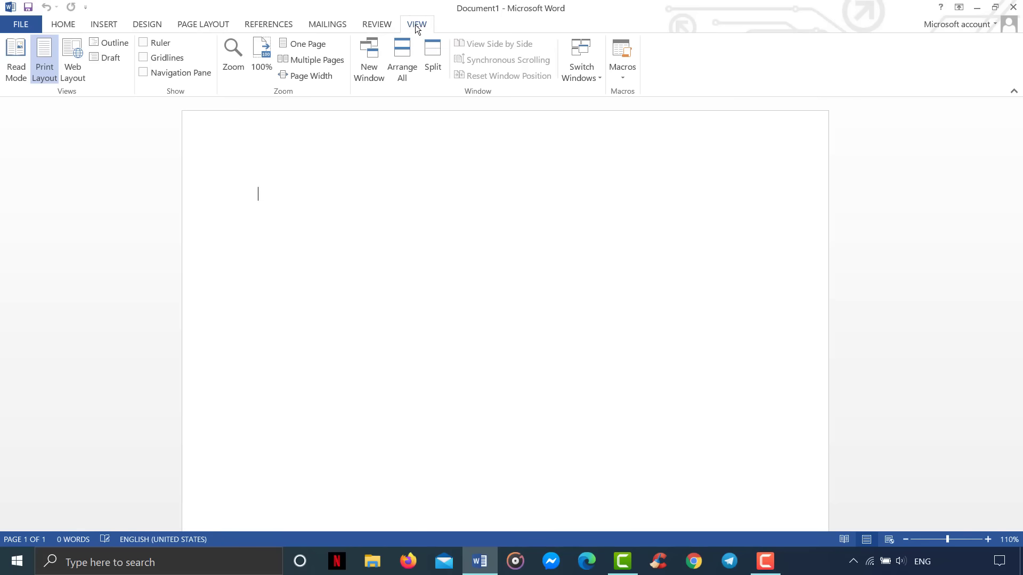
left_click(62, 24)
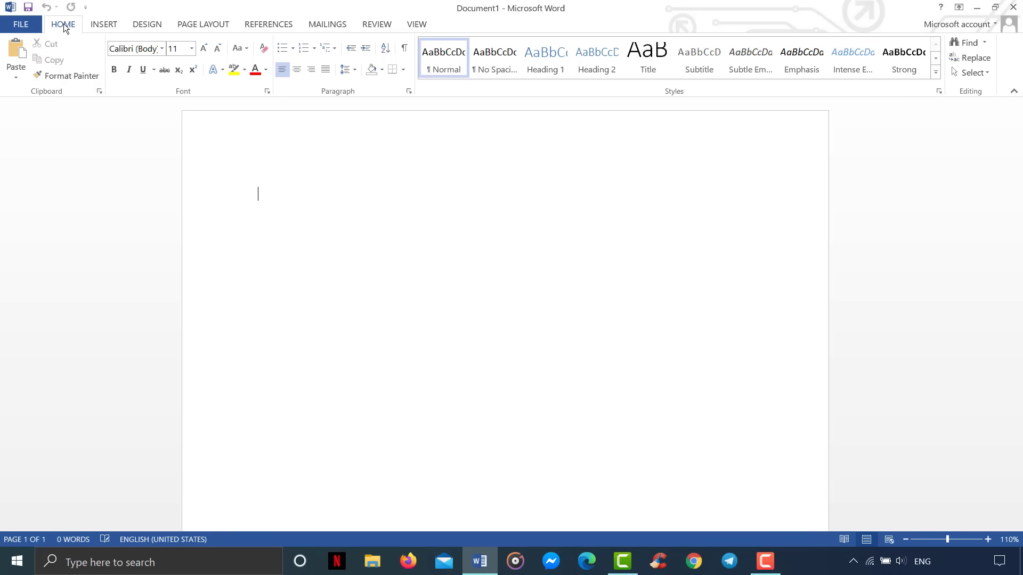
- Revisit the Design and Insert tabs, ending on the Page Layout tab
left_click(213, 24)
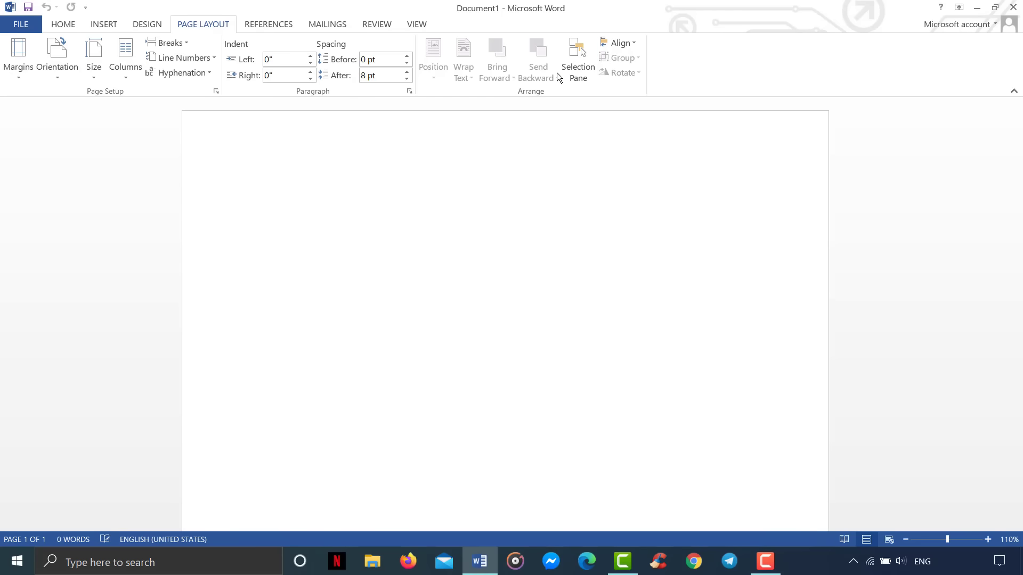
left_click(147, 24)
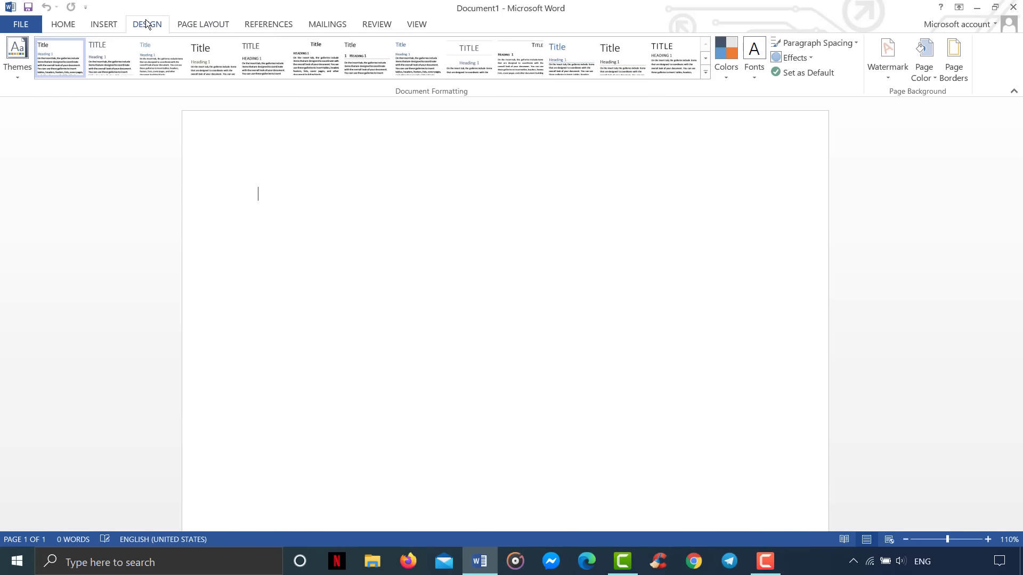
left_click(103, 24)
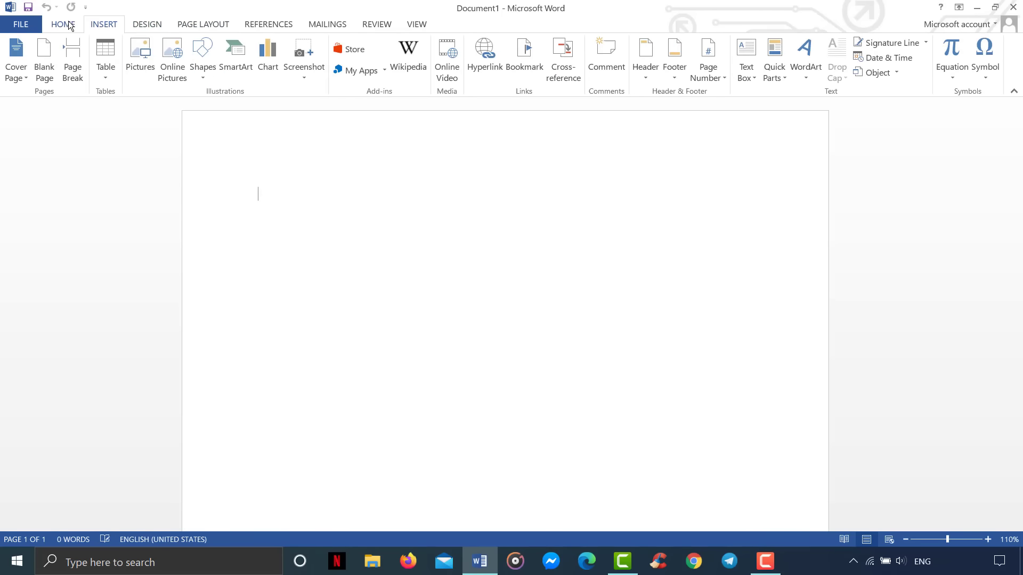
left_click(70, 26)
left_click(96, 22)
left_click(147, 24)
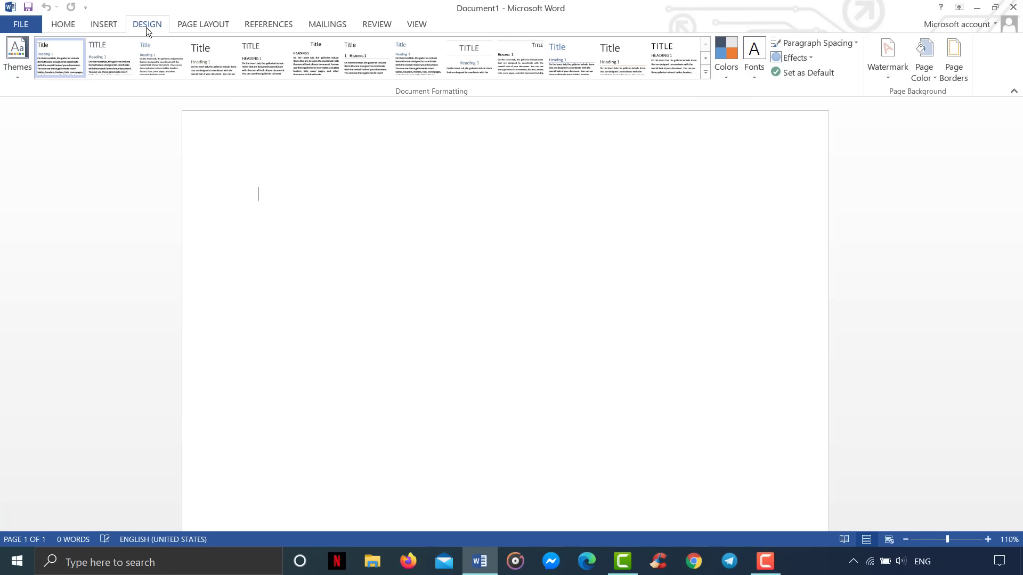
left_click(212, 29)
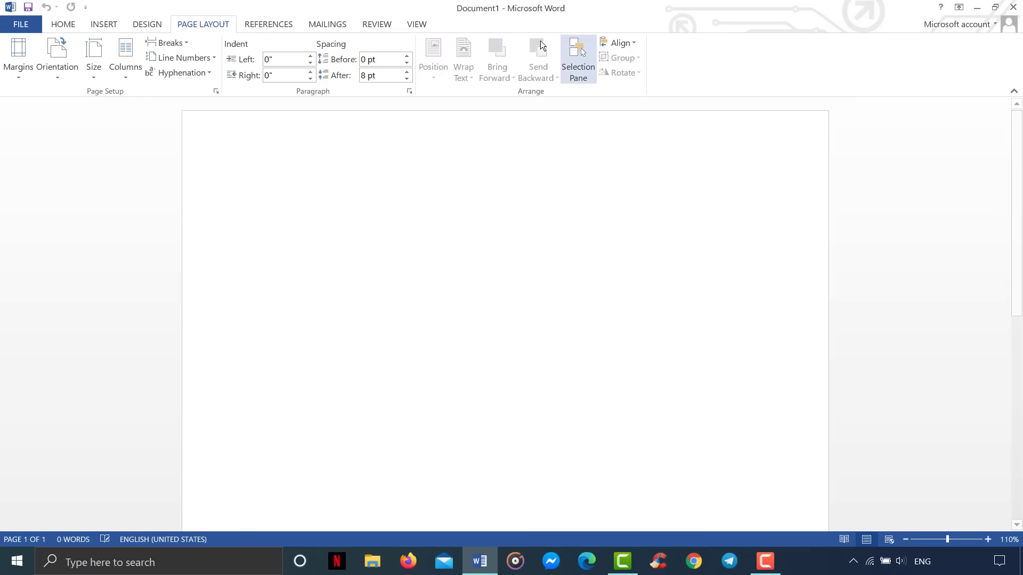
mouse_move(373, 132)
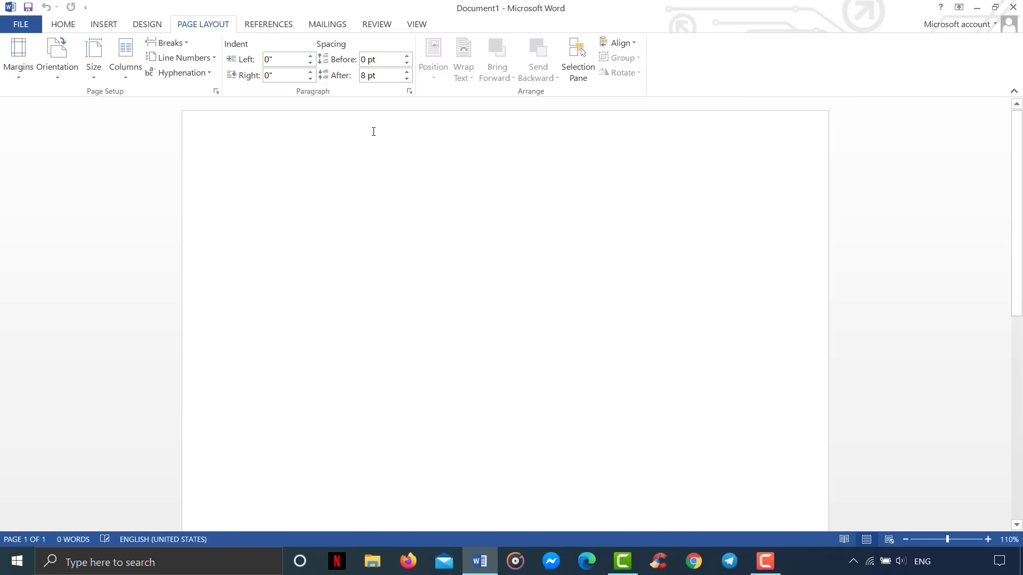
left_click(105, 25)
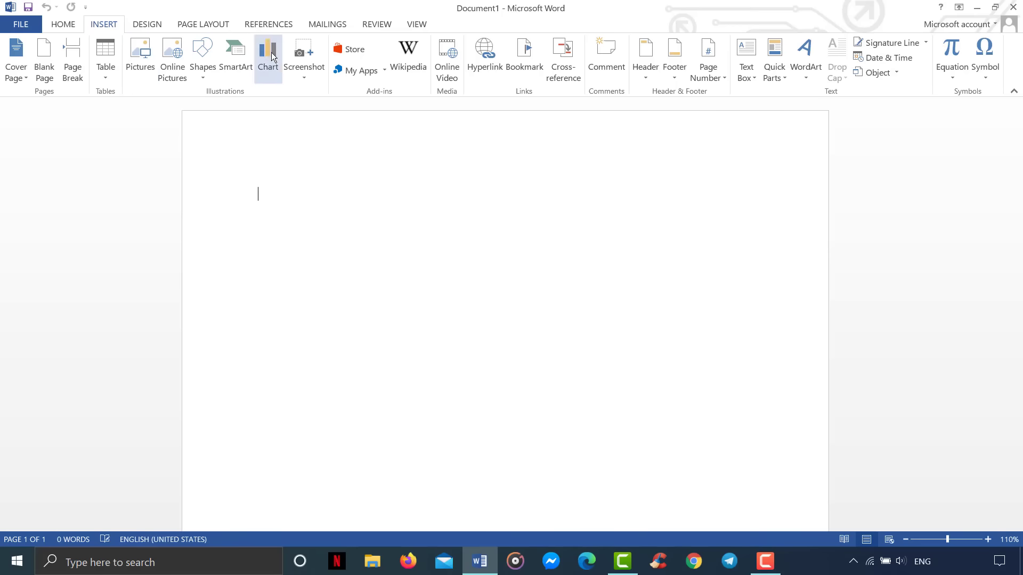
mouse_move(505, 320)
left_click(200, 30)
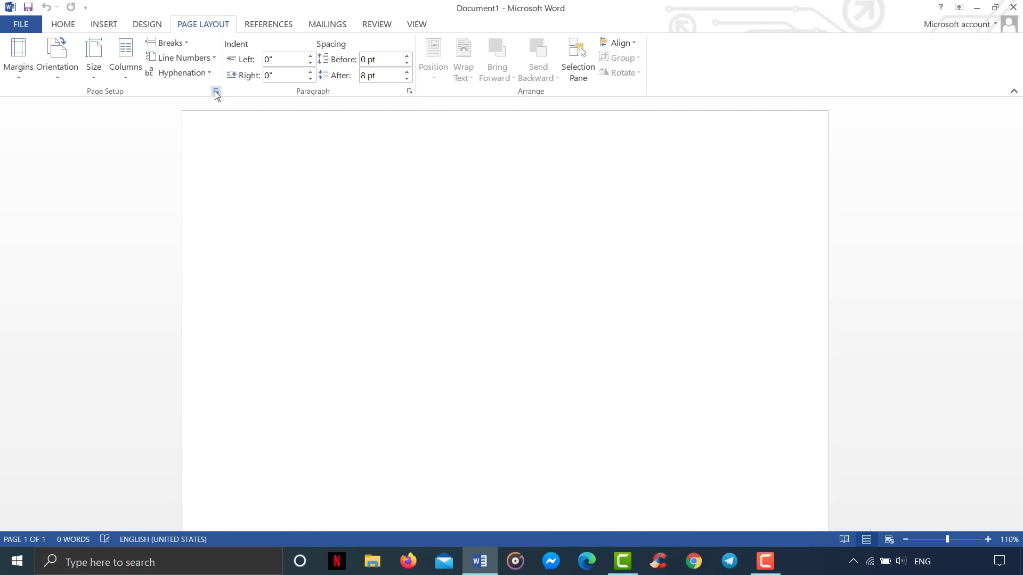
- Open the Page Setup dialog and close it without changes
left_click(217, 91)
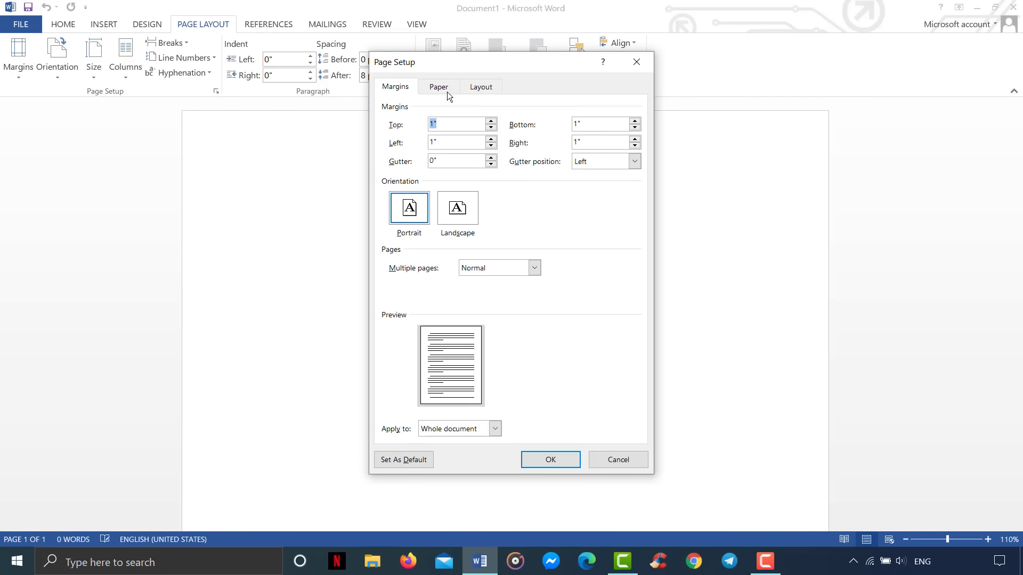
left_click(637, 62)
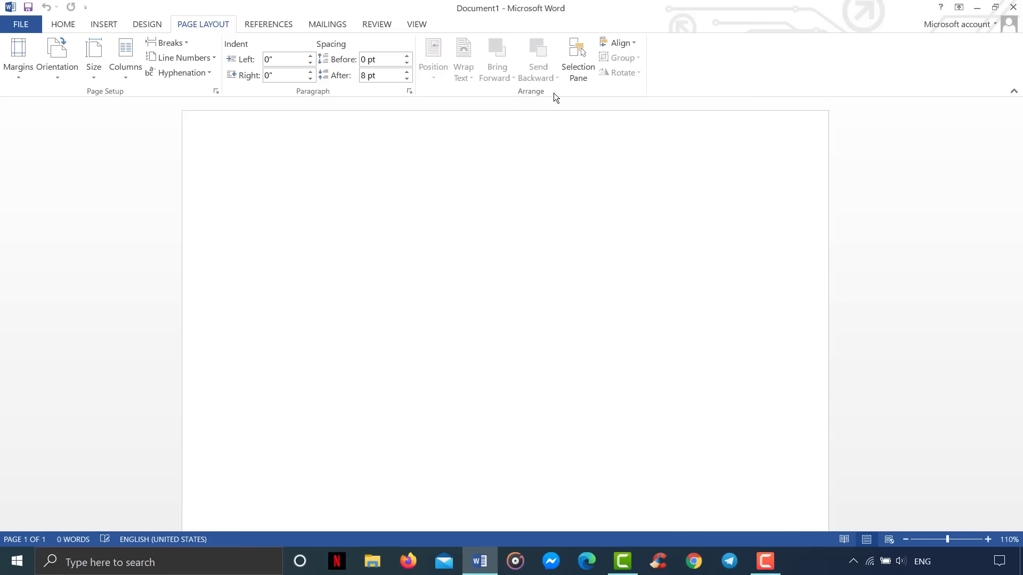
left_click(69, 26)
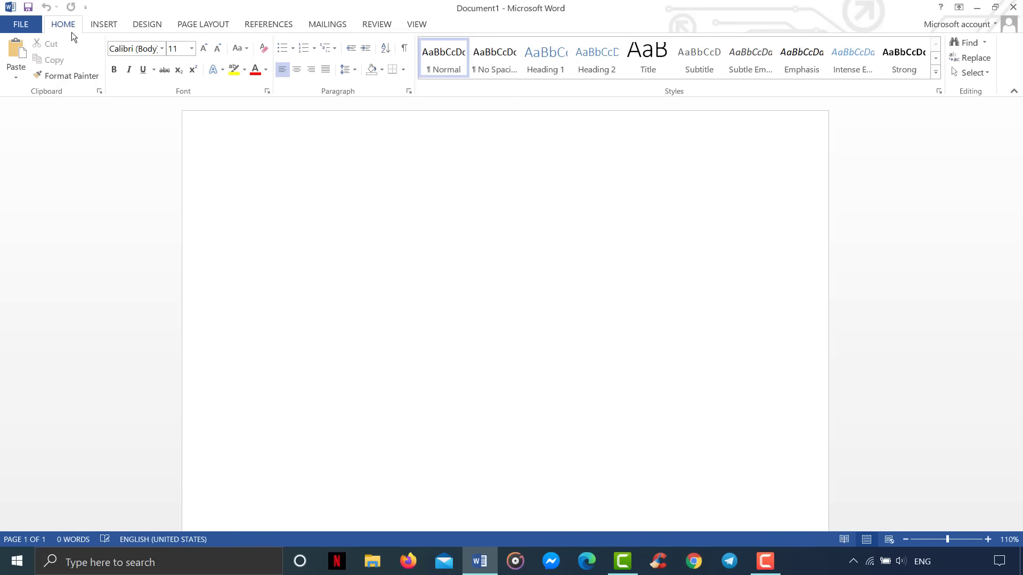
left_click(266, 93)
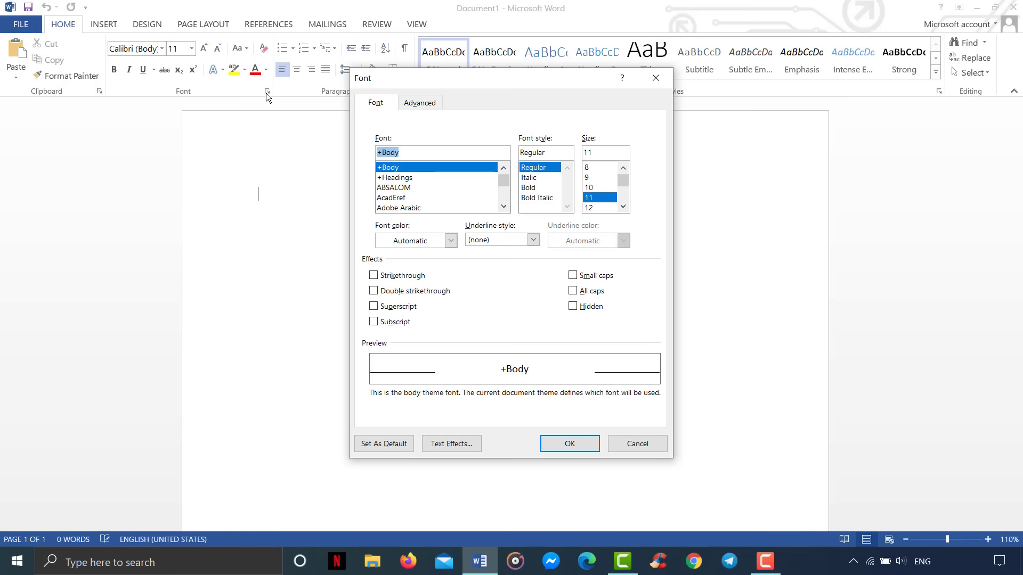
key("Escape")
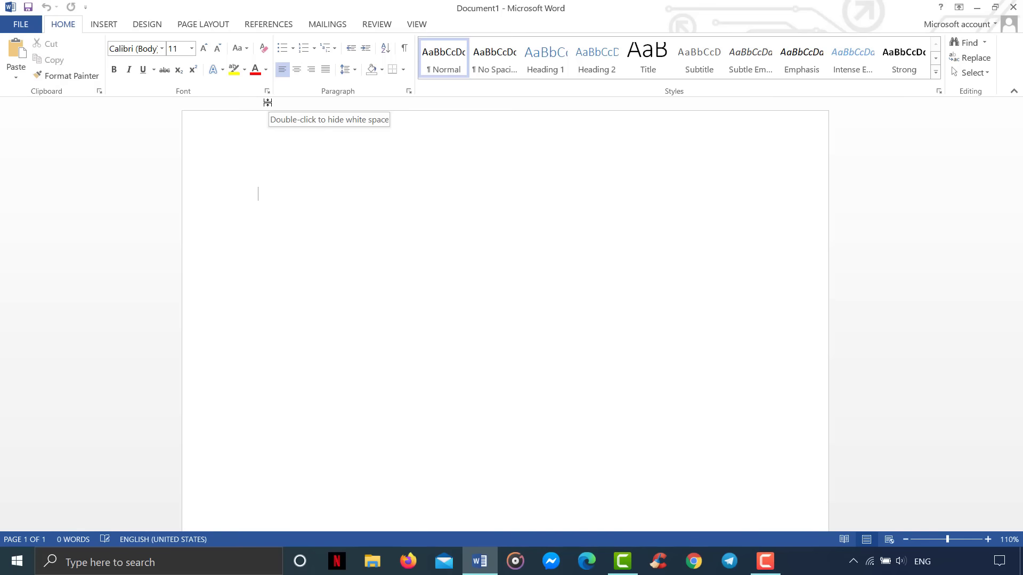
left_click(267, 93)
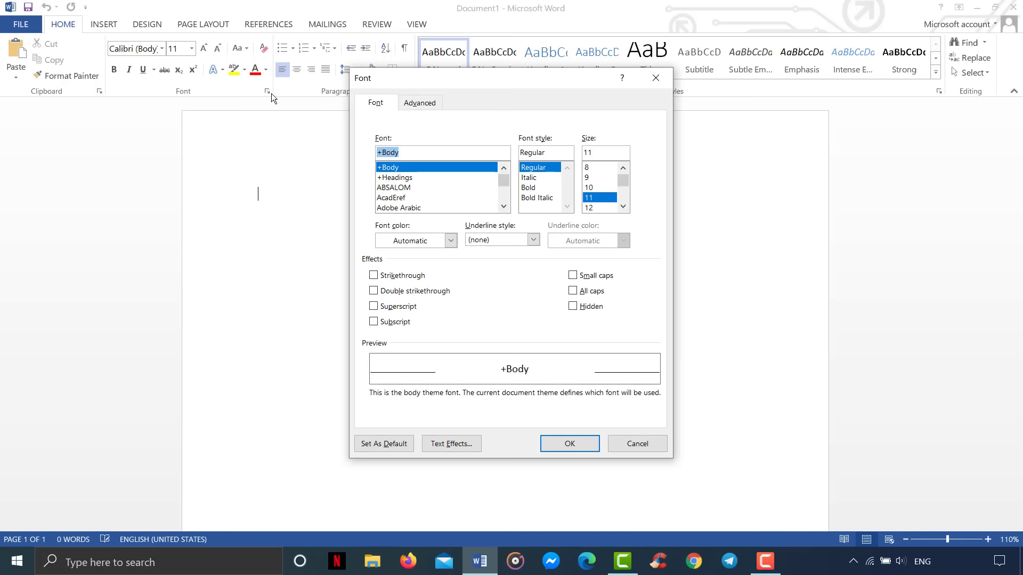
left_click(657, 84)
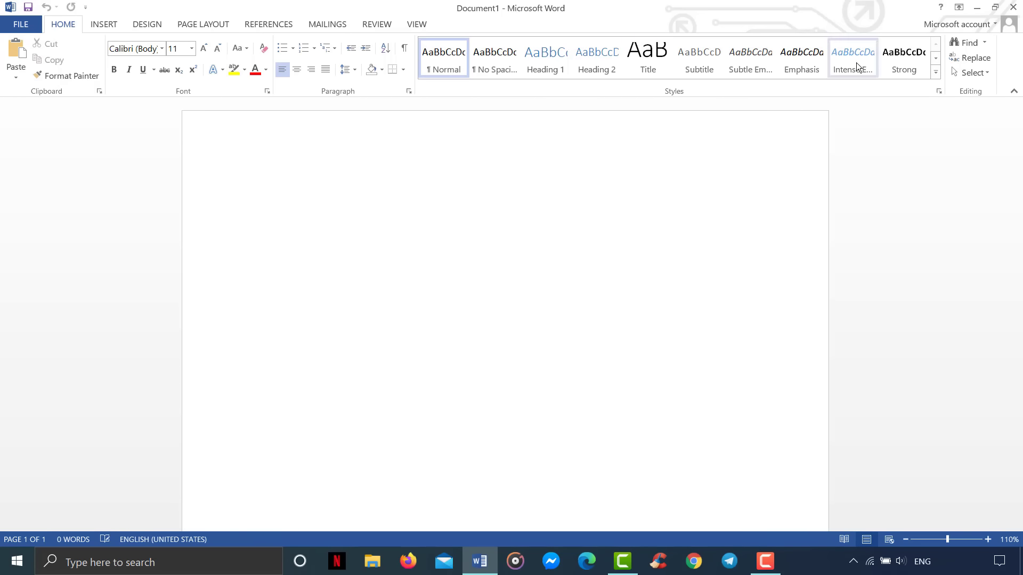
left_click(939, 92)
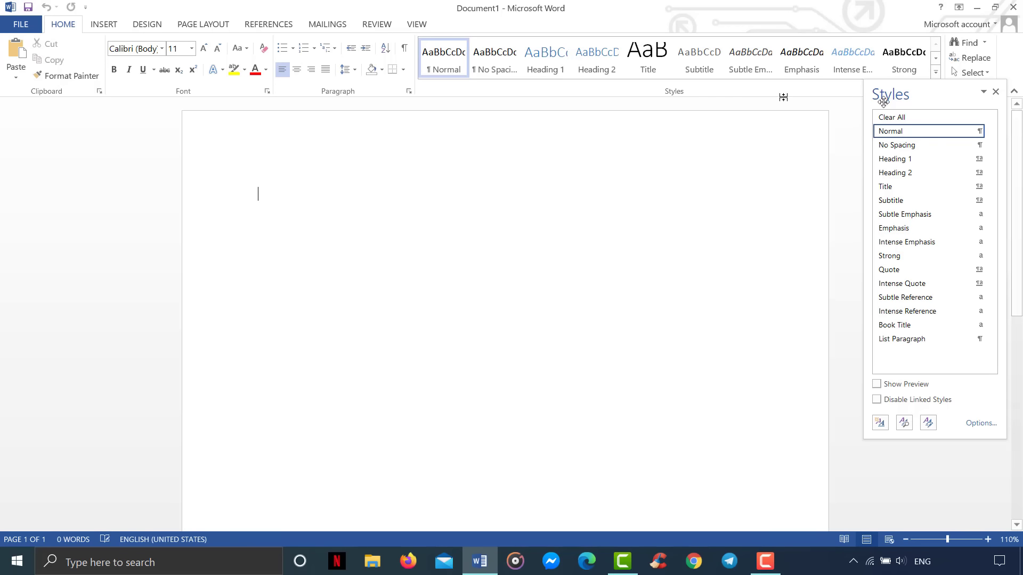
left_click(995, 92)
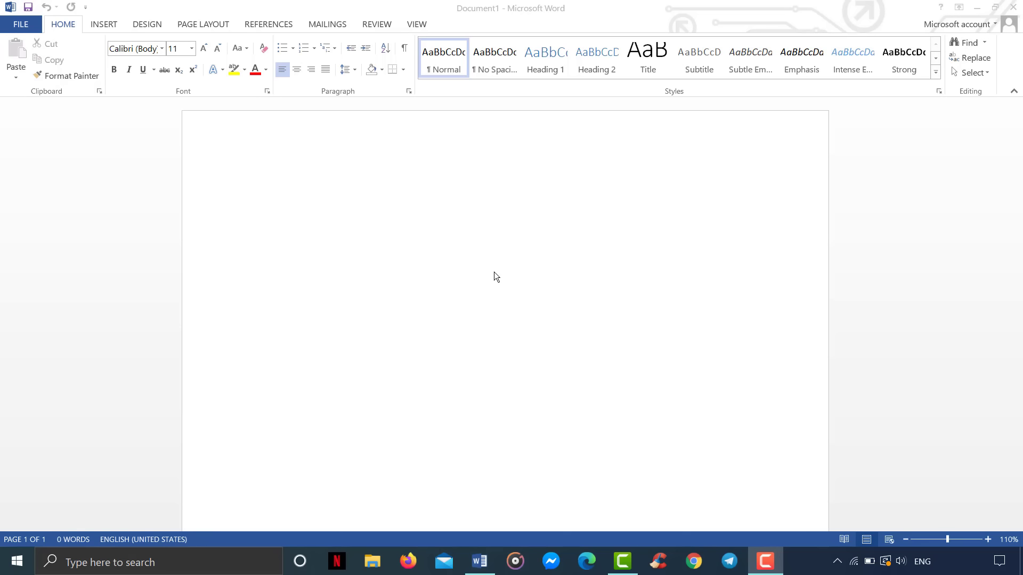
- Turn on the Ruler from the View tab's Show group
left_click(465, 216)
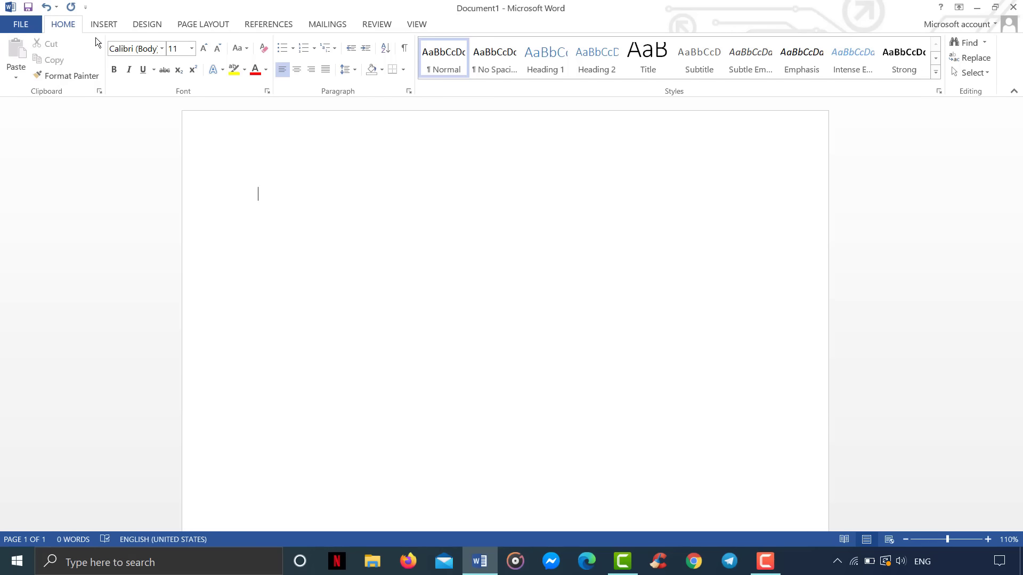
left_click(414, 23)
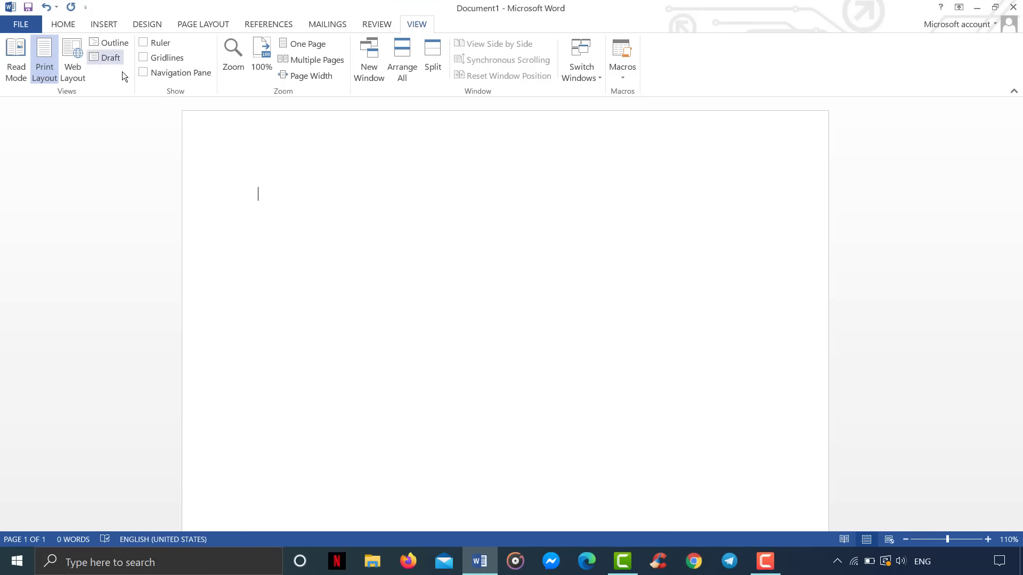
left_click(142, 43)
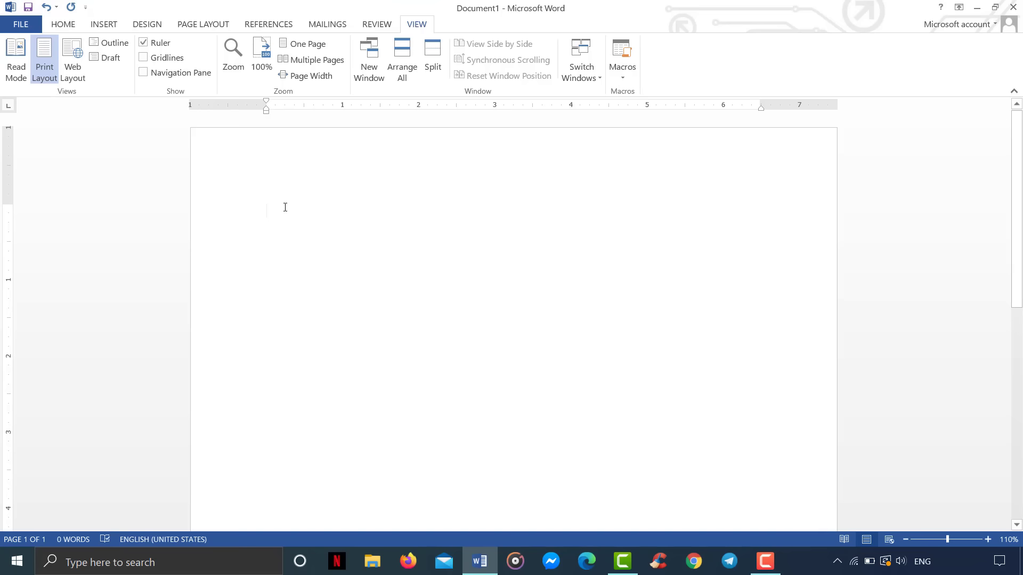
- Type a 'Name' underscore blank, a 'Peroid' underscore blank, and the line 'The Parts of Speech'
type("Name__________________________")
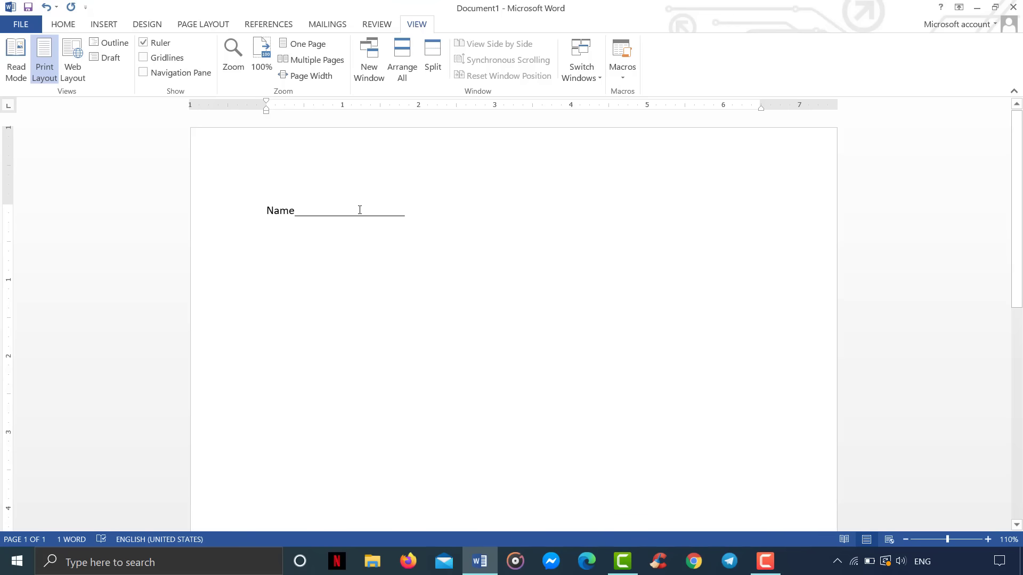
type("_______________________")
key("Return")
type("P")
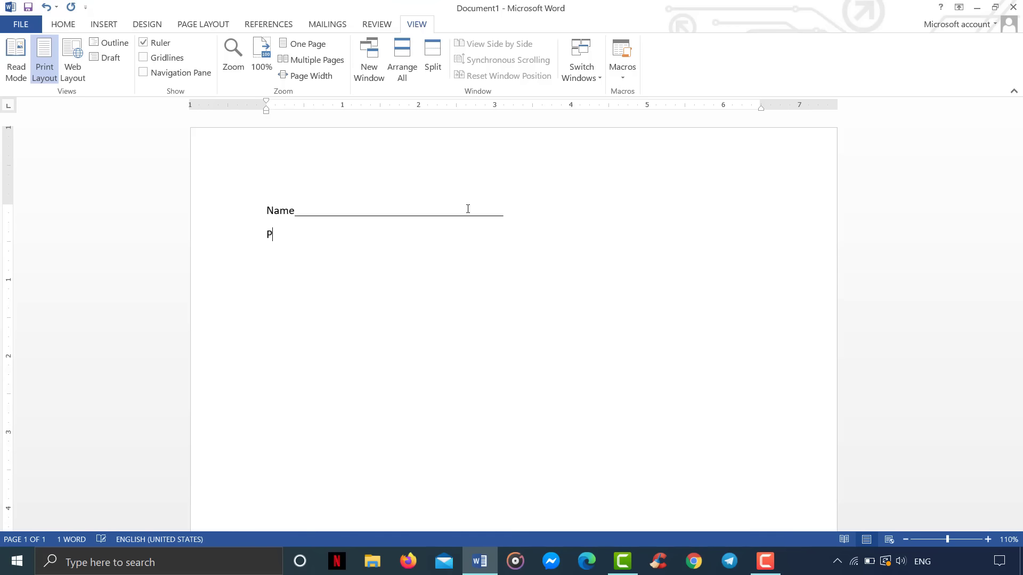
type("eroid__")
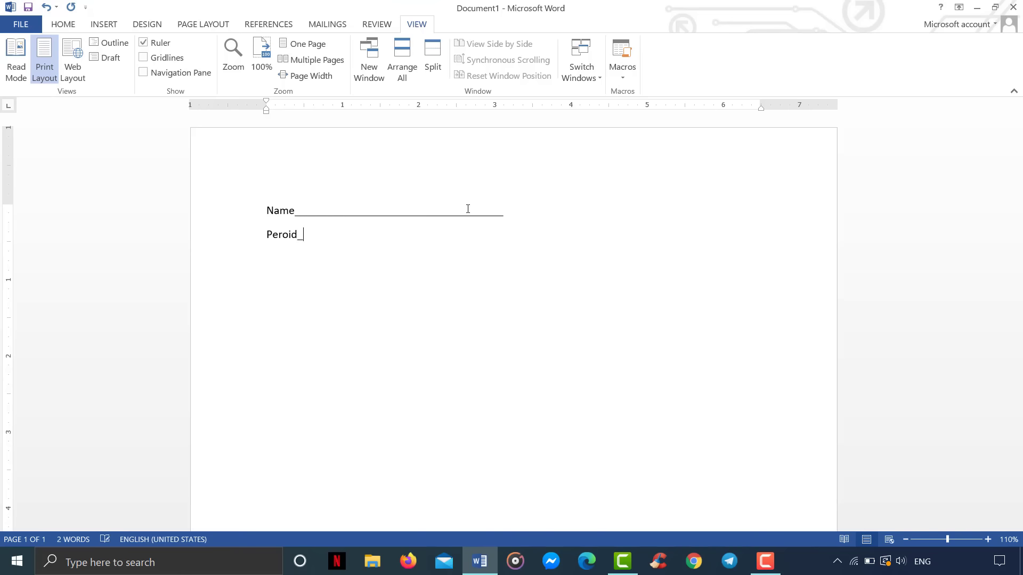
type("_____________________________")
key("Return")
key("Return")
type("The Parts of Speech")
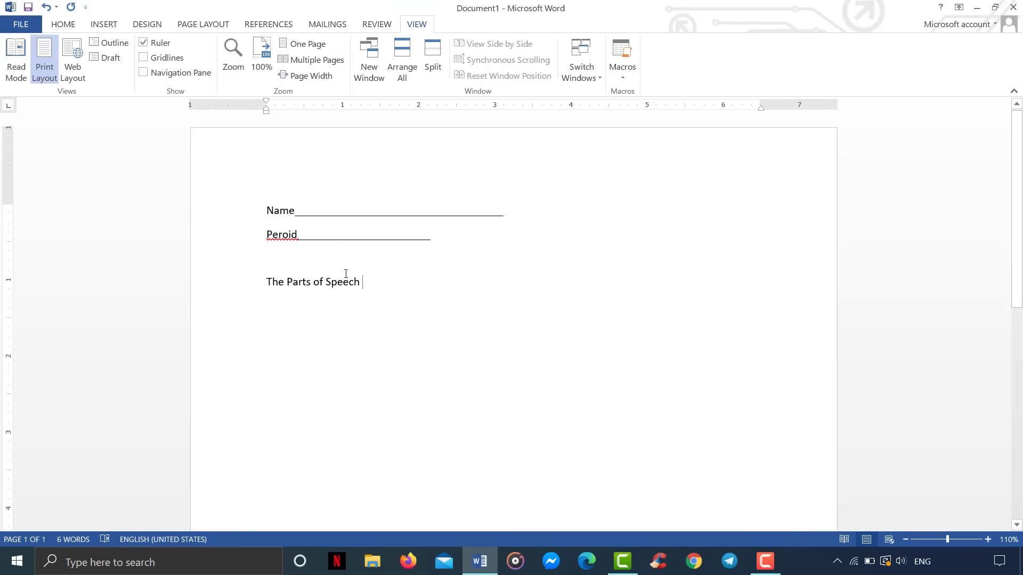
- Remove the gap between 'Peroid' and its blank, then select the title line
left_click(294, 235)
left_click_drag(297, 235, 263, 235)
left_click(270, 243)
key("BackSpace")
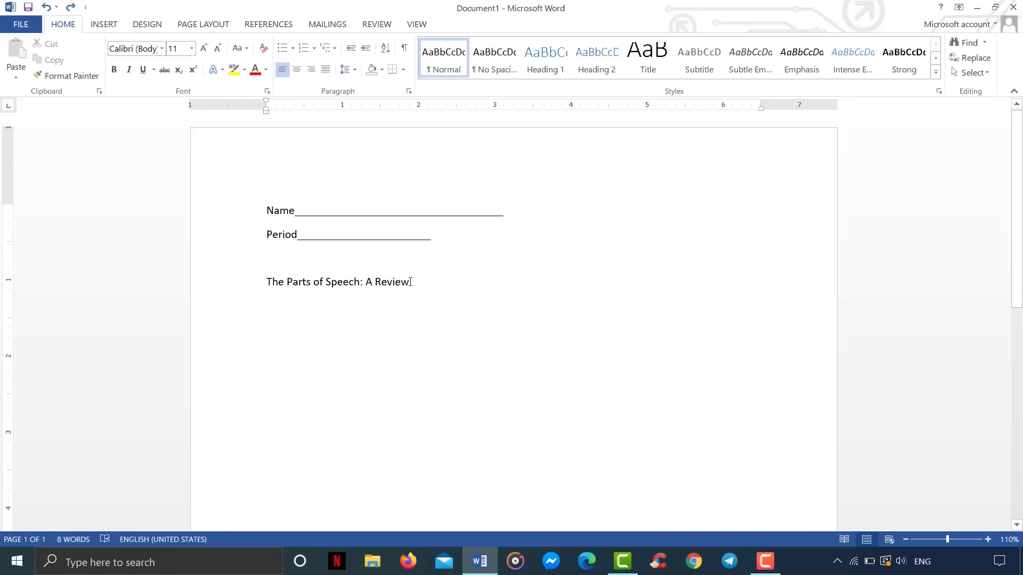
left_click_drag(410, 282, 273, 282)
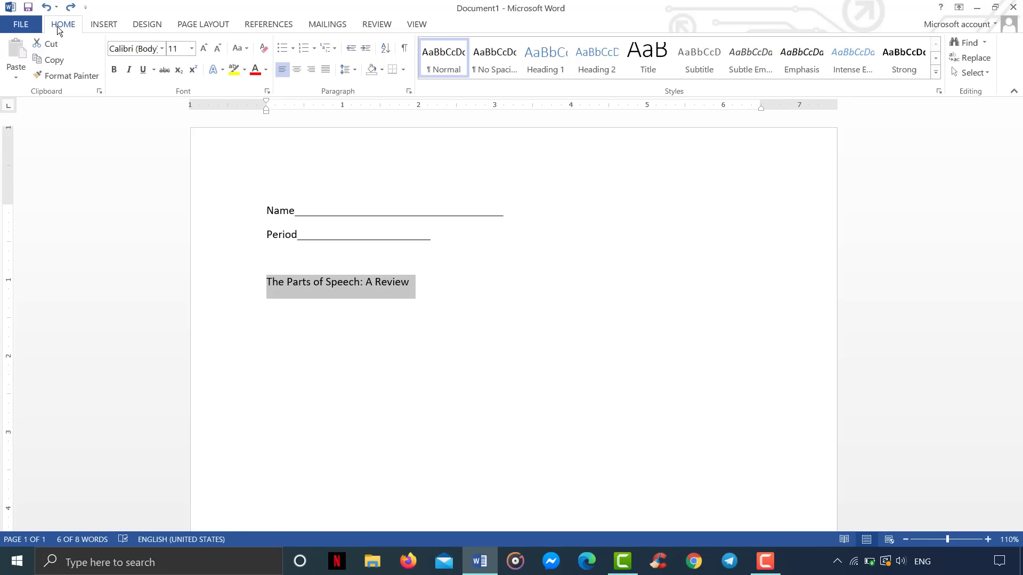
left_click(297, 70)
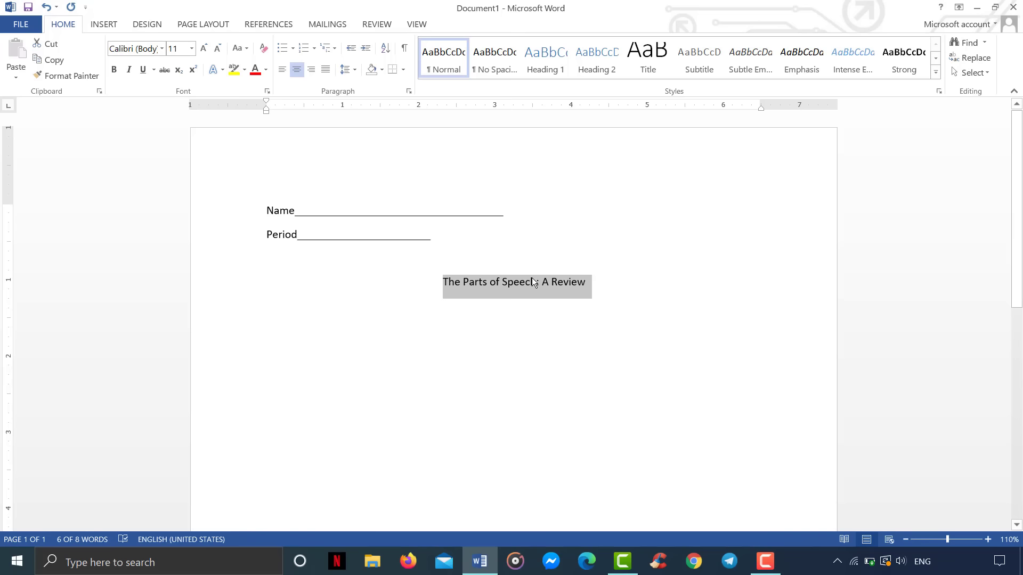
left_click(143, 71)
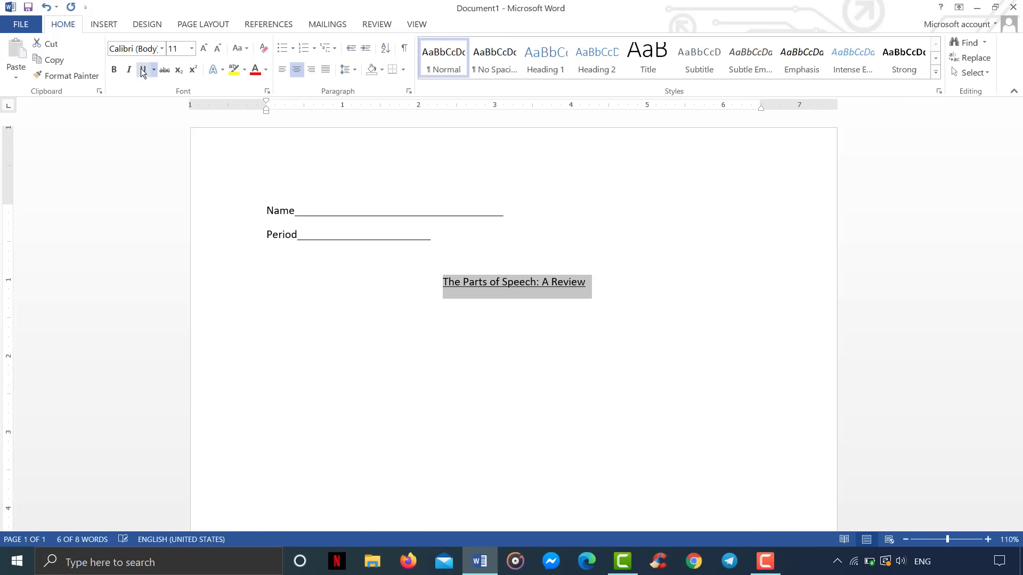
left_click(114, 70)
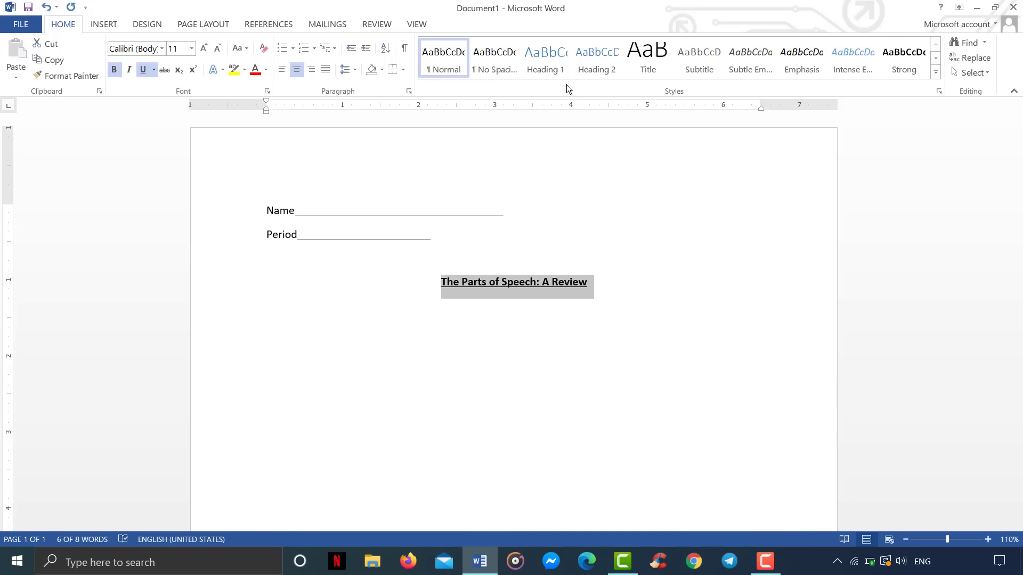
left_click(47, 8)
left_click(47, 8)
left_click(47, 8)
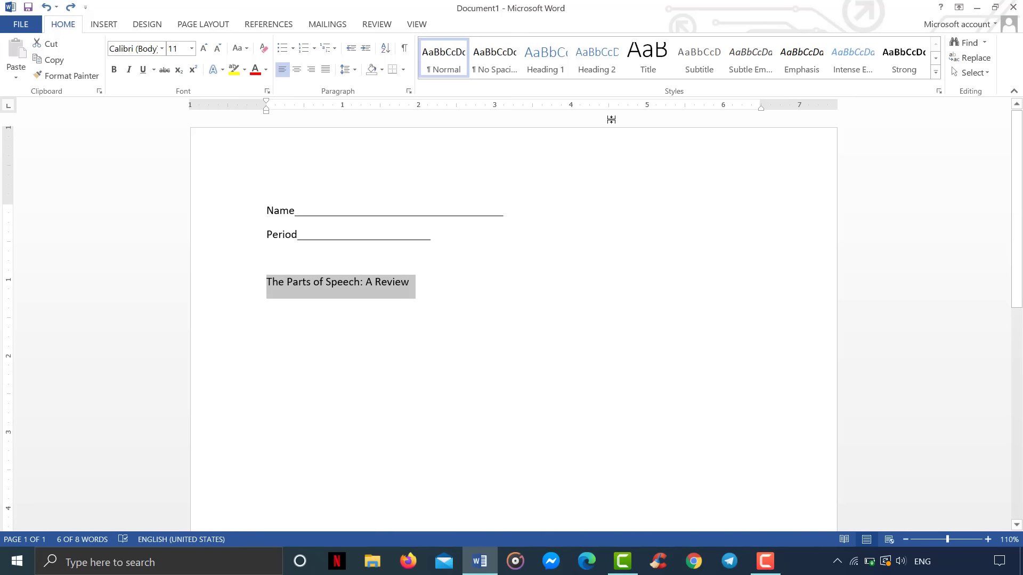
- Try Heading 1 and Heading 2 on the title, settling on the Title style
left_click(543, 53)
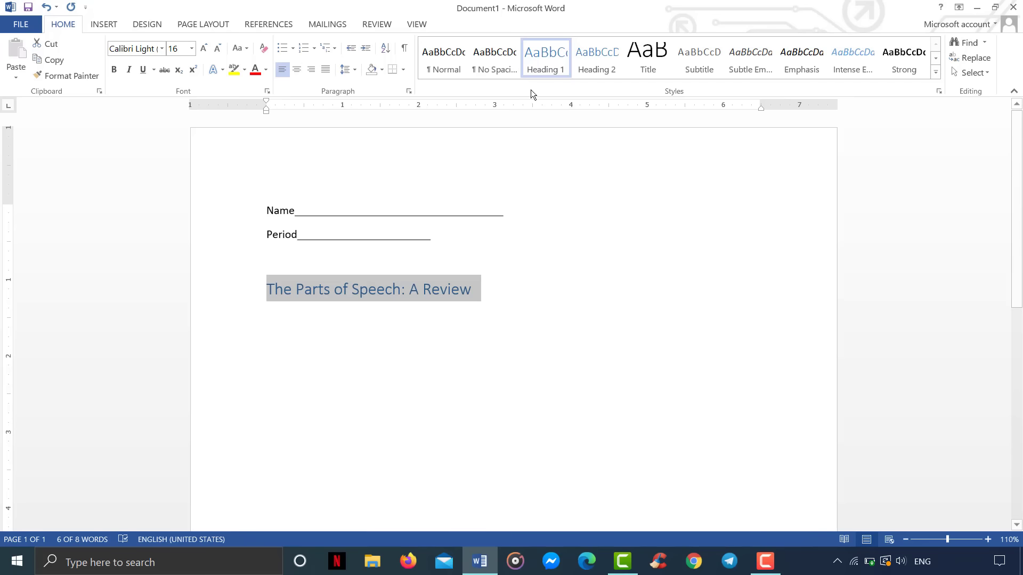
left_click(581, 57)
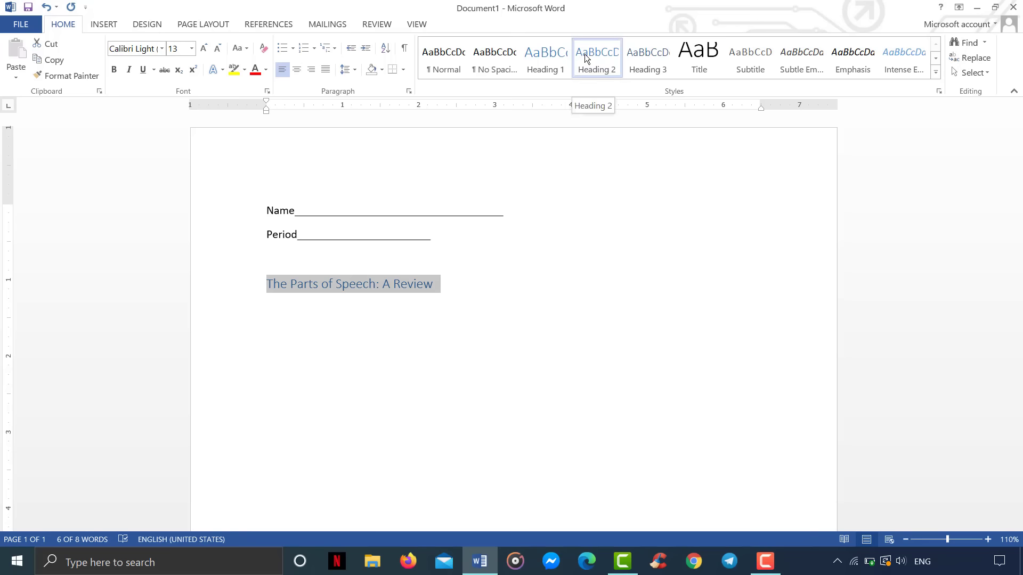
left_click(702, 56)
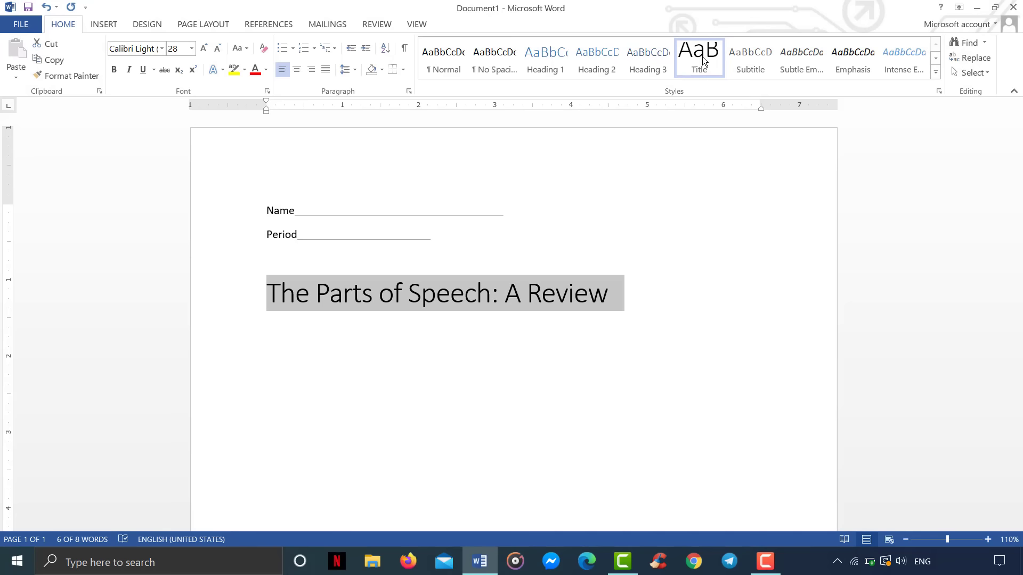
- Centre and underline the whole title line
left_click(698, 224)
left_click(637, 289)
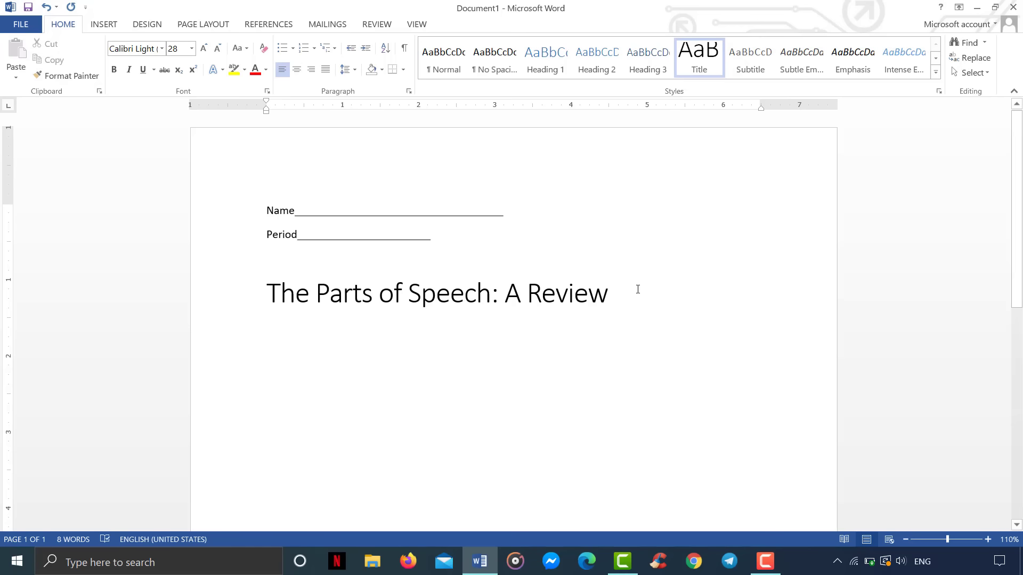
left_click_drag(612, 286, 231, 285)
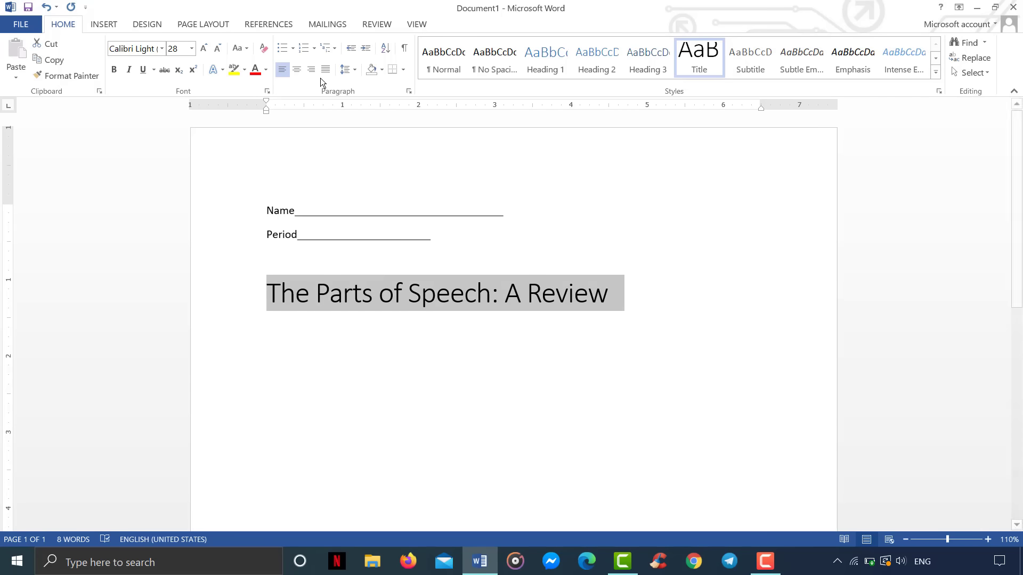
left_click(302, 72)
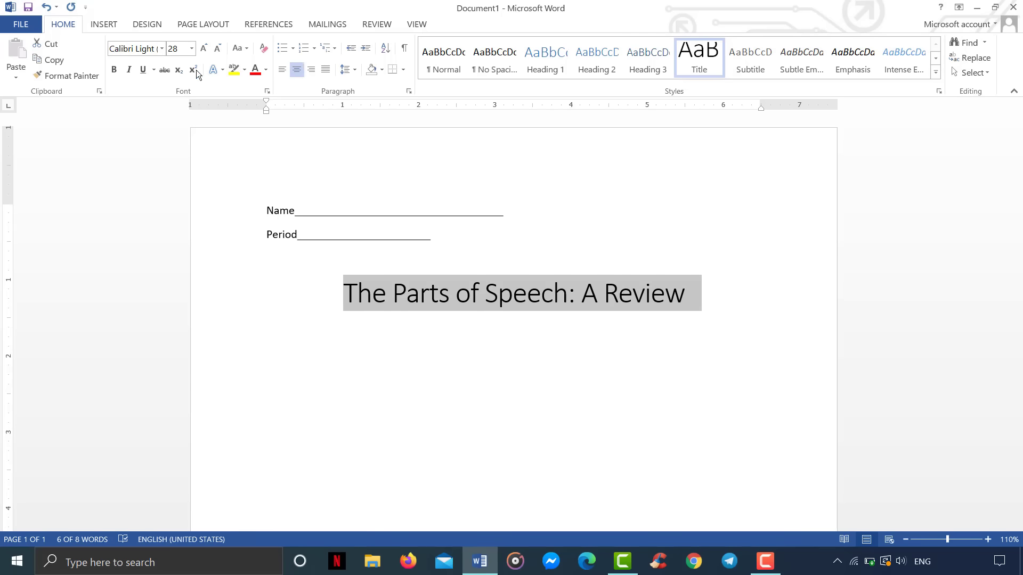
left_click(141, 70)
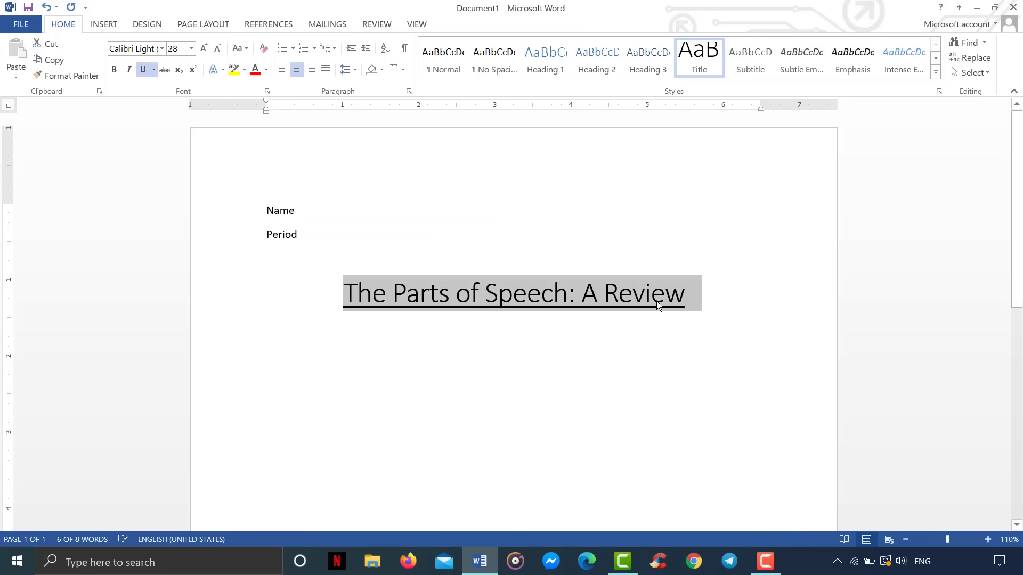
left_click(708, 314)
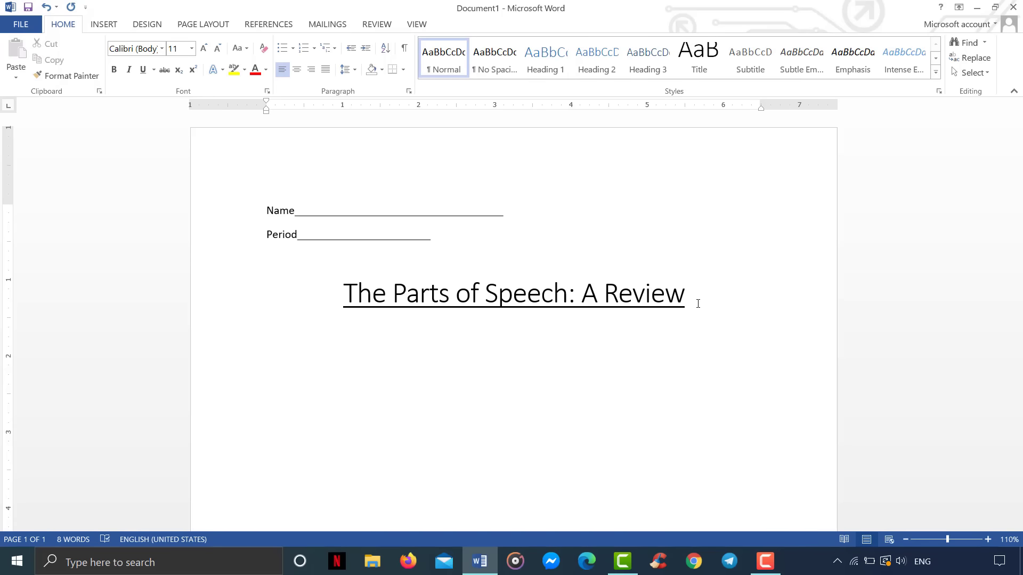
- Type lines of placeholder filler text below the title
type("ksdhsjusdhis")
type("bi aiuijscdihss")
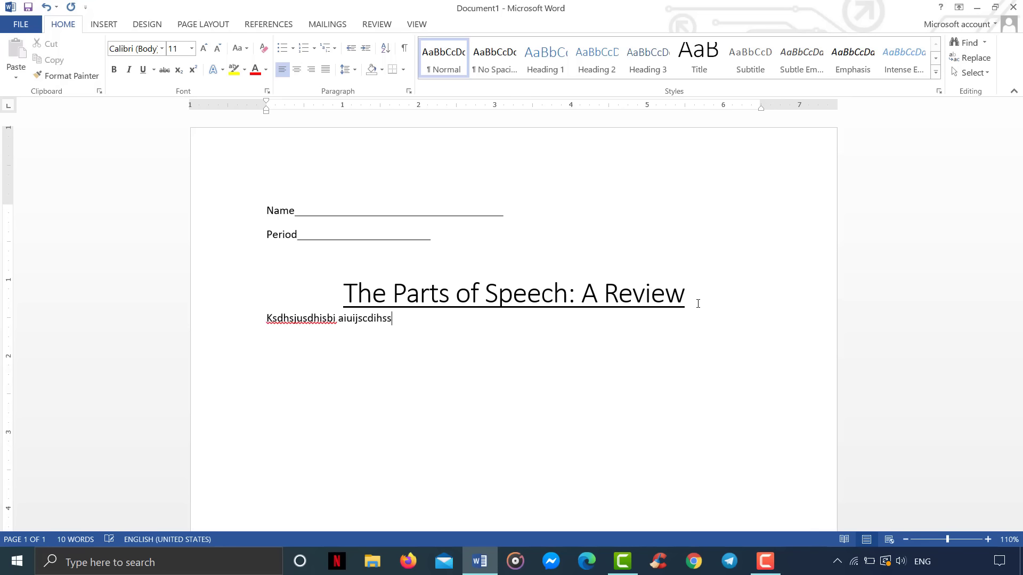
type(" isaudh ")
type("Oifuhsiu hffuh su      his")
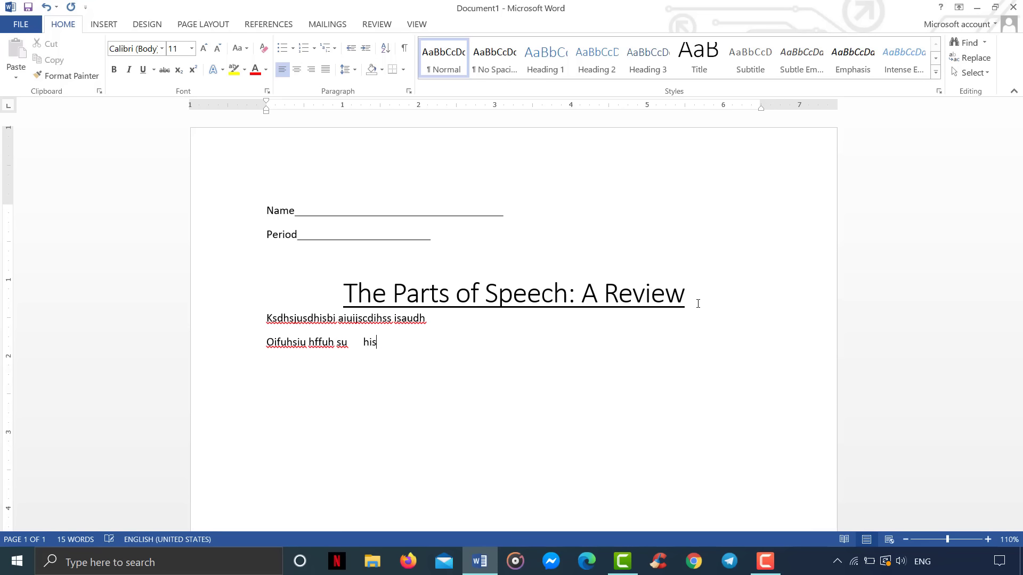
type("jdkshk")
key("Return")
type("s")
type("wejf kjs kuhsd")
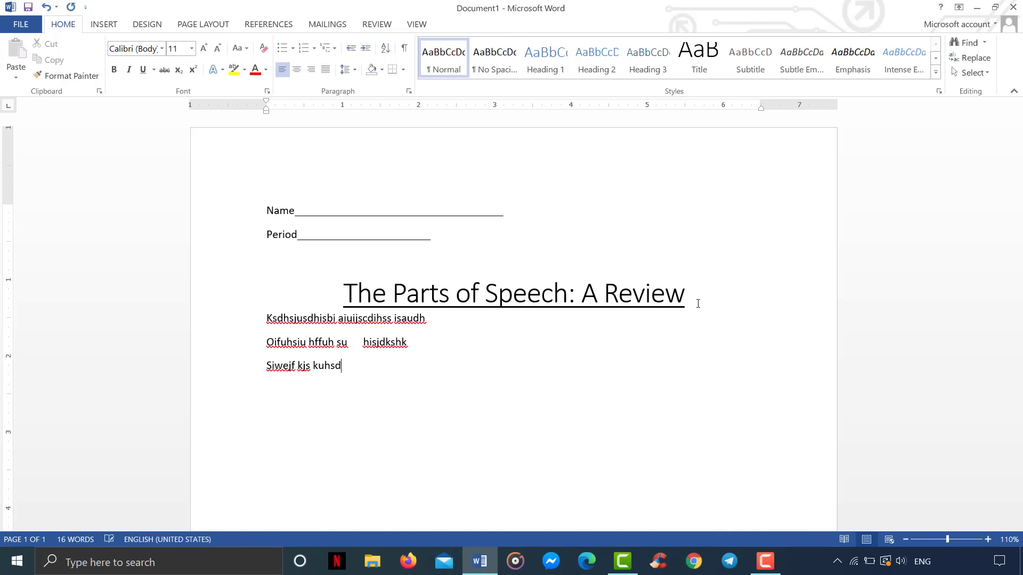
type("s")
key("Return")
type("ihdbskjffshk")
type("hs  lfi")
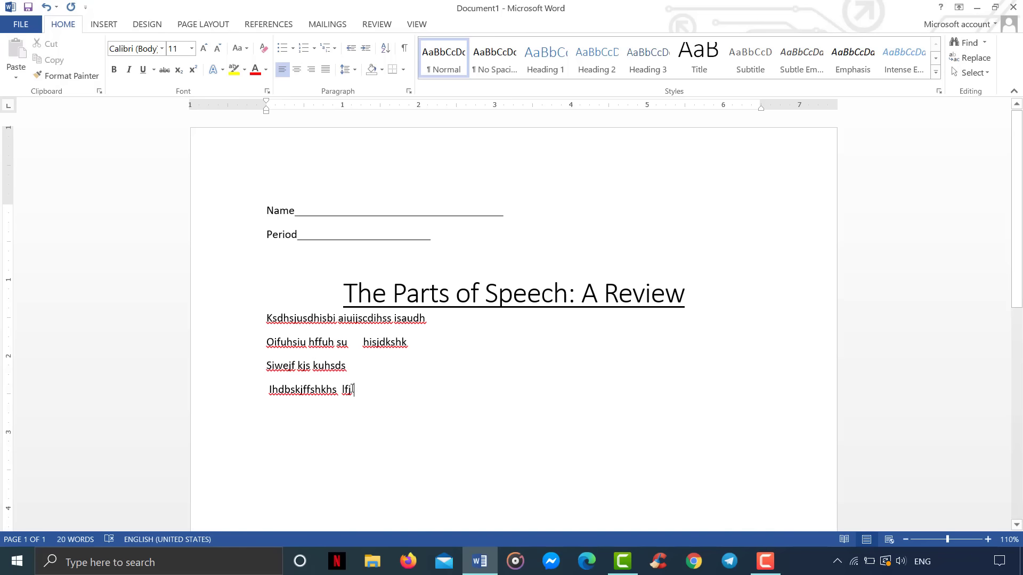
- Undo the last typing change and add two empty lines after the filler text
left_click(274, 322)
key("Down")
key("Down")
key("ctrl+z")
key("Left")
key("Left")
key("Left")
left_click(296, 318)
left_click(485, 293)
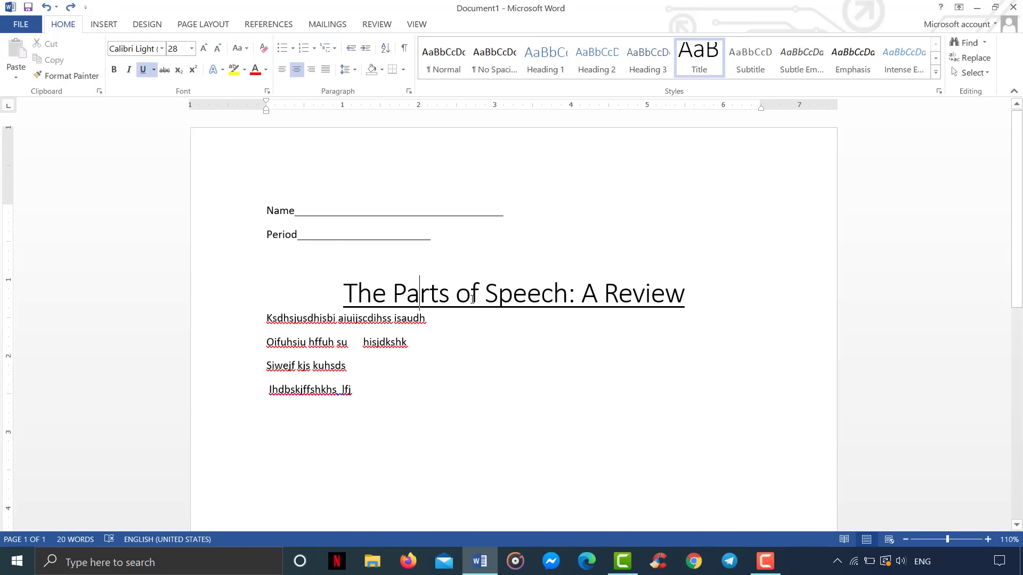
left_click(293, 329)
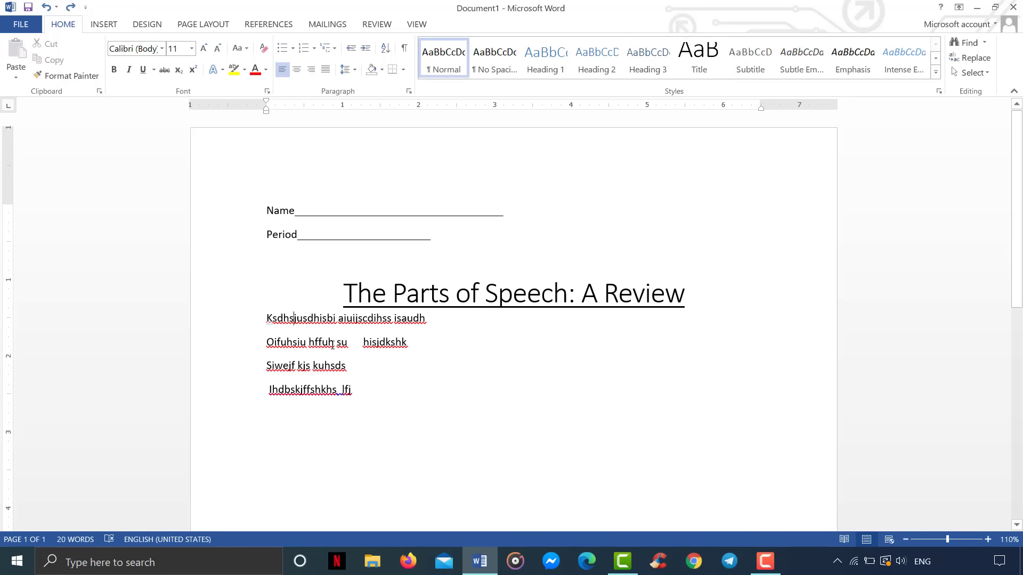
left_click(354, 398)
key("Return")
key("Return")
key("Return")
key("Return")
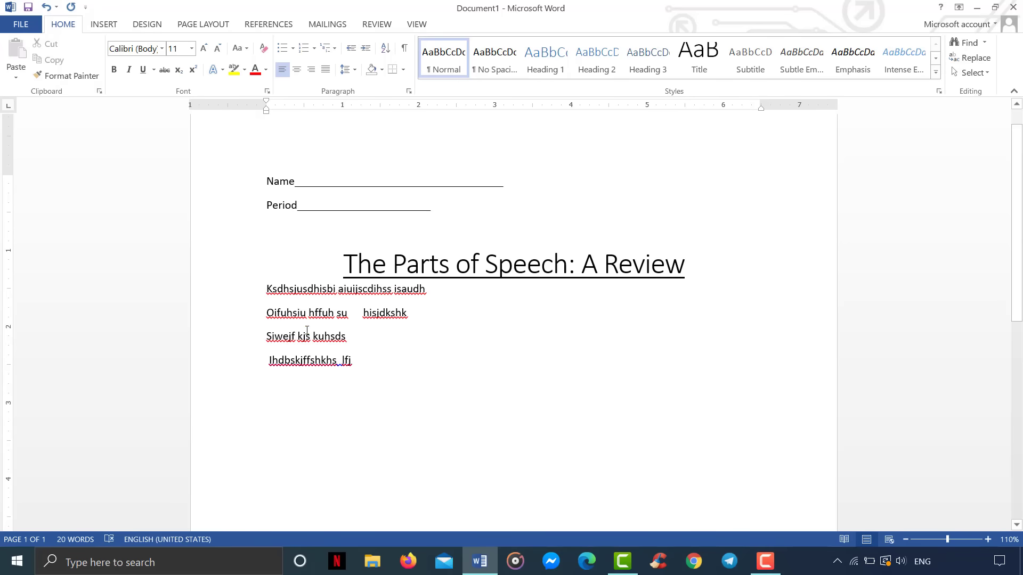
- Add filler lines from 'uhdshbdsfuygfdsuygjkssdh' through 'sdvksfvs' below the existing text
scroll(304, 358, "down", 5)
key("Return")
key("Return")
key("Return")
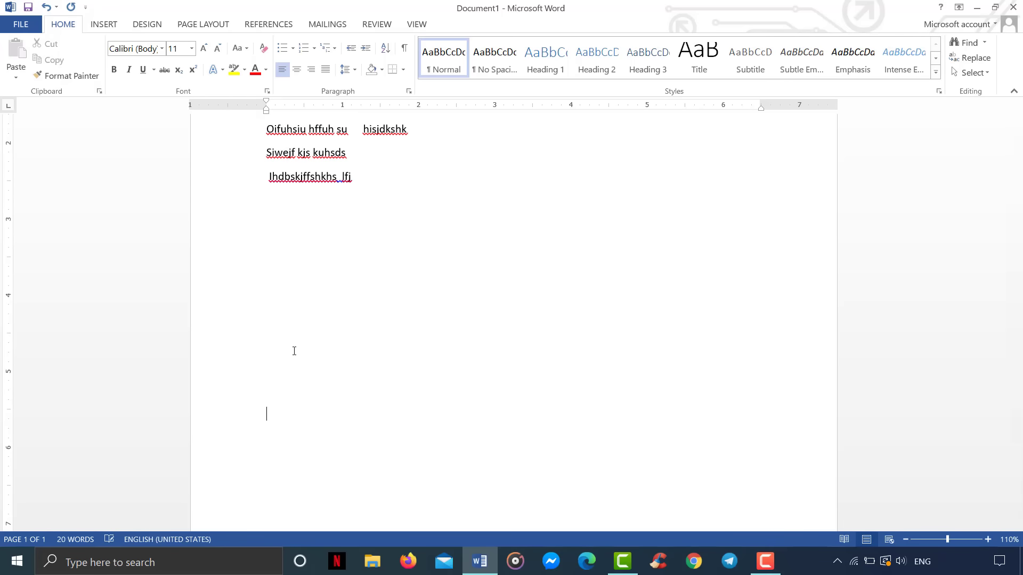
type("uhdshbdsfuygfdsuyg")
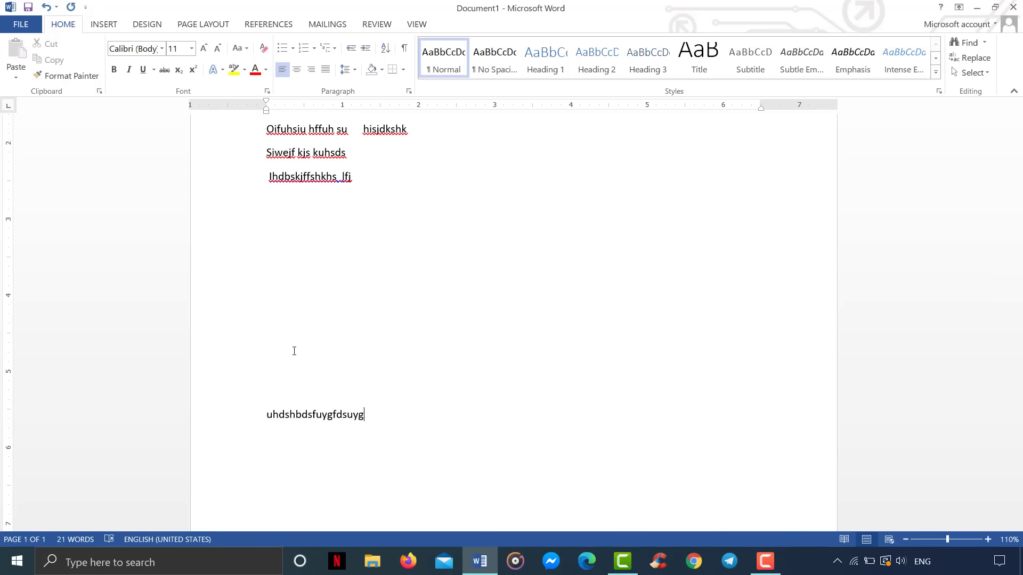
type("jkssdh")
key("Return")
type("dsjhdsy")
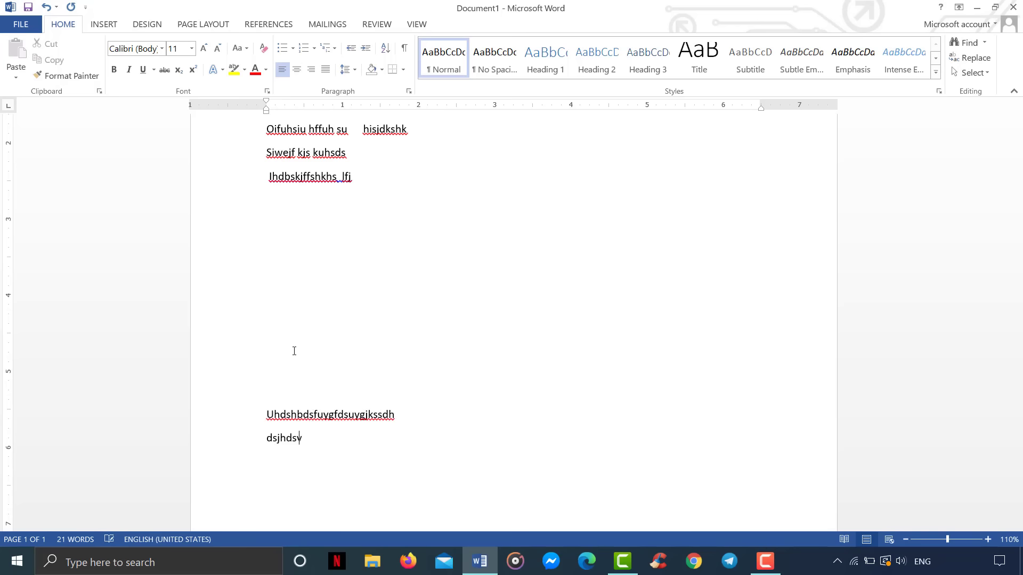
type("jbsdv")
key("Return")
type("sldknsldknv")
key("Return")
key("Return")
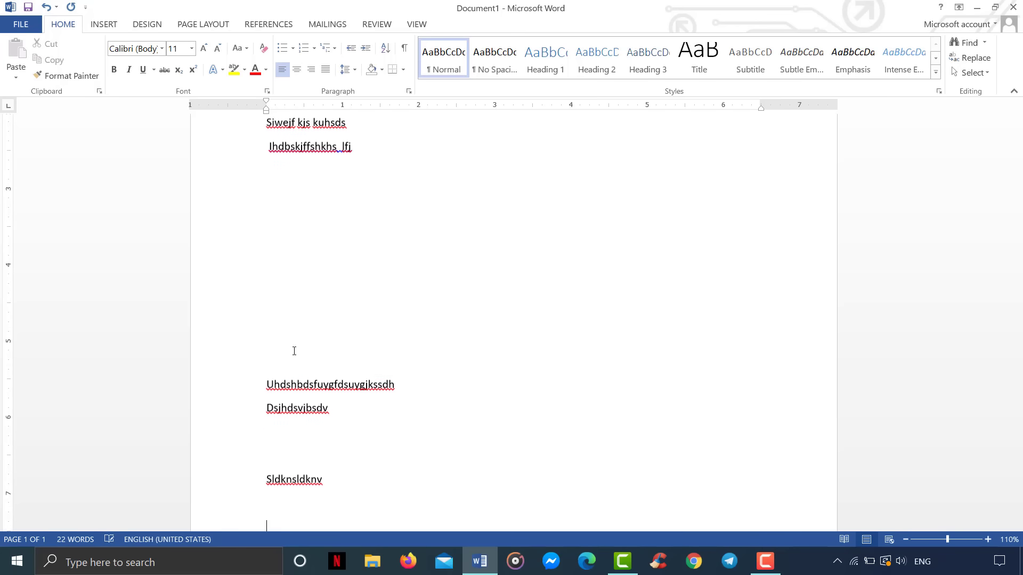
type("dslkv")
key("Return")
type("ssdl';dsfvl")
key("Return")
type("ssdv;")
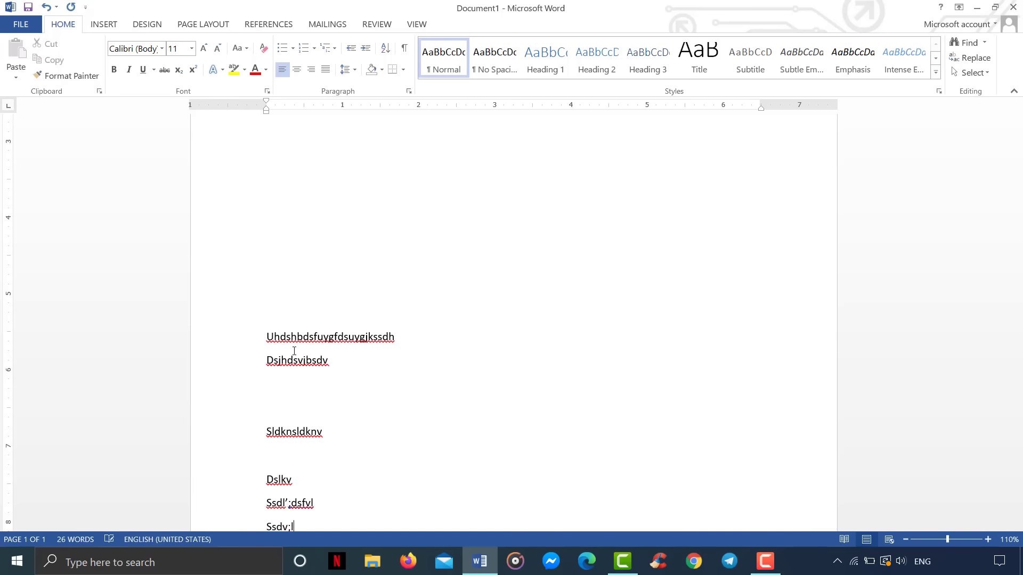
type("ldsfv")
key("Return")
type("sdvksfvs")
key("Return")
- Add lines 'skdnvlsdkvkds', 'sdjhsd' and 'sdkjdcn' so the text flows onto page 2
type("skdnvlsdkvkds")
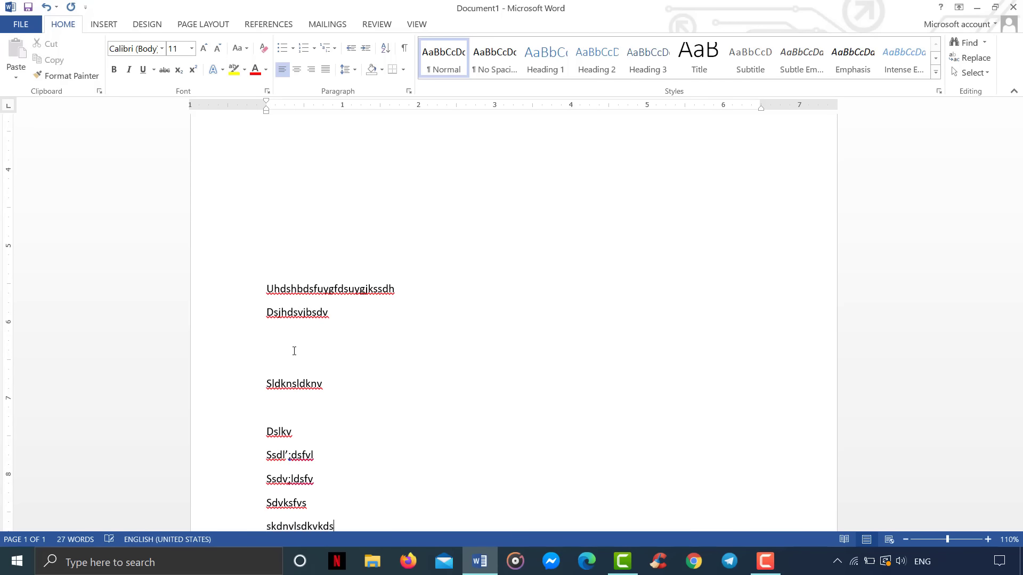
key("Return")
key("Return")
key("Return")
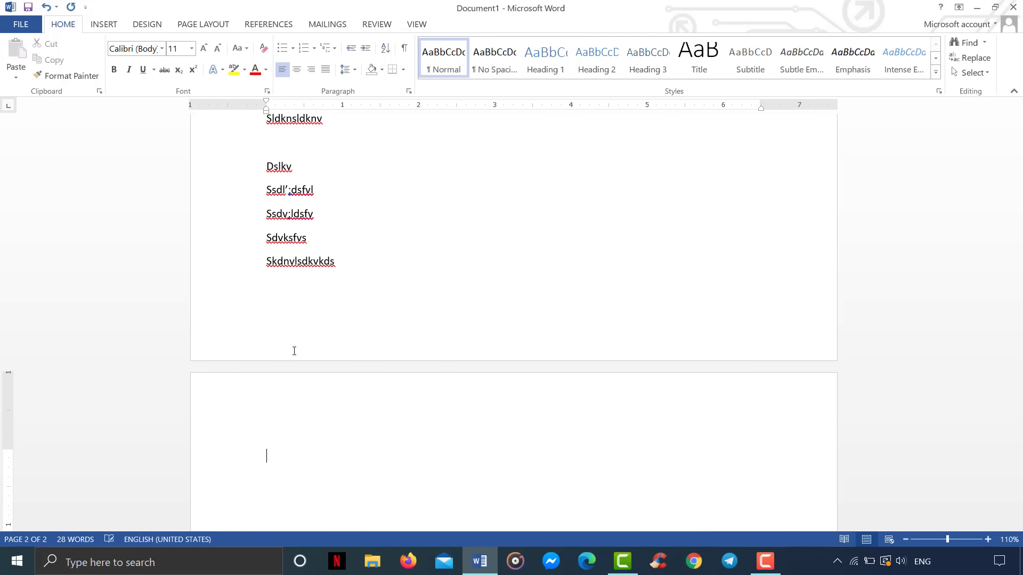
key("BackSpace")
key("BackSpace")
key("BackSpace")
type("sdjhsd")
key("Return")
key("Return")
key("Return")
type("sd")
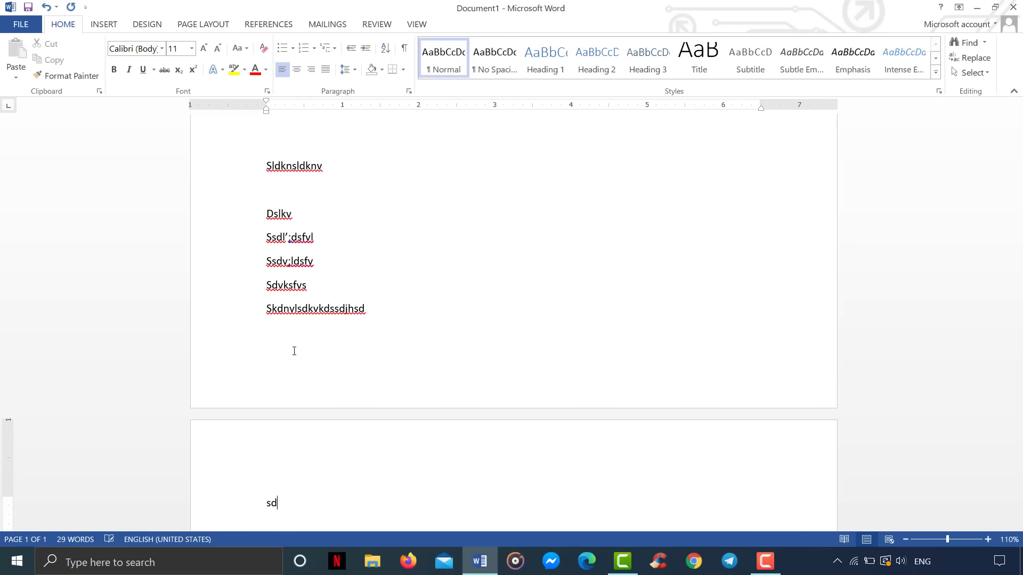
type("kjdcn")
key("Return")
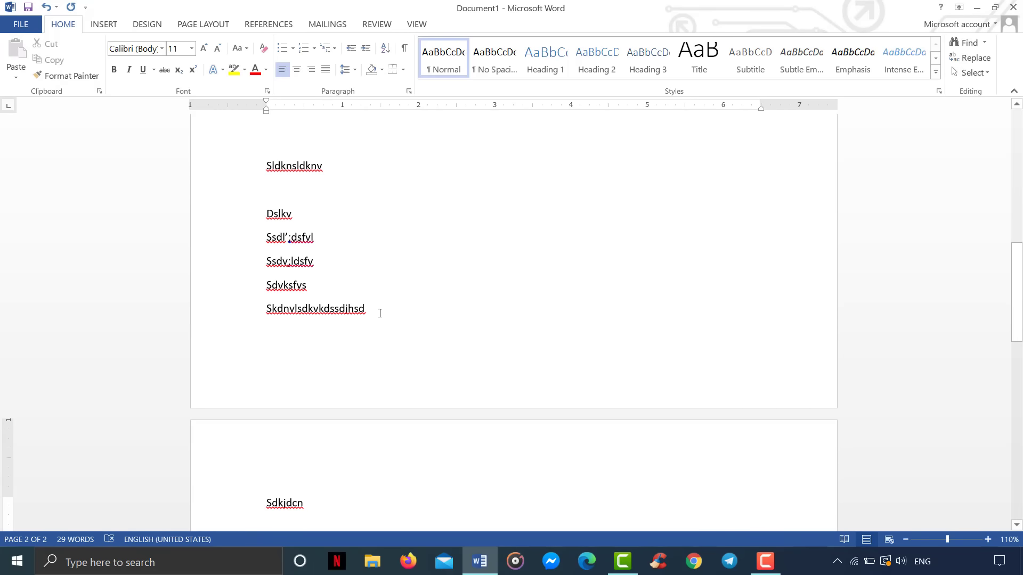
scroll(376, 314, "down", 2)
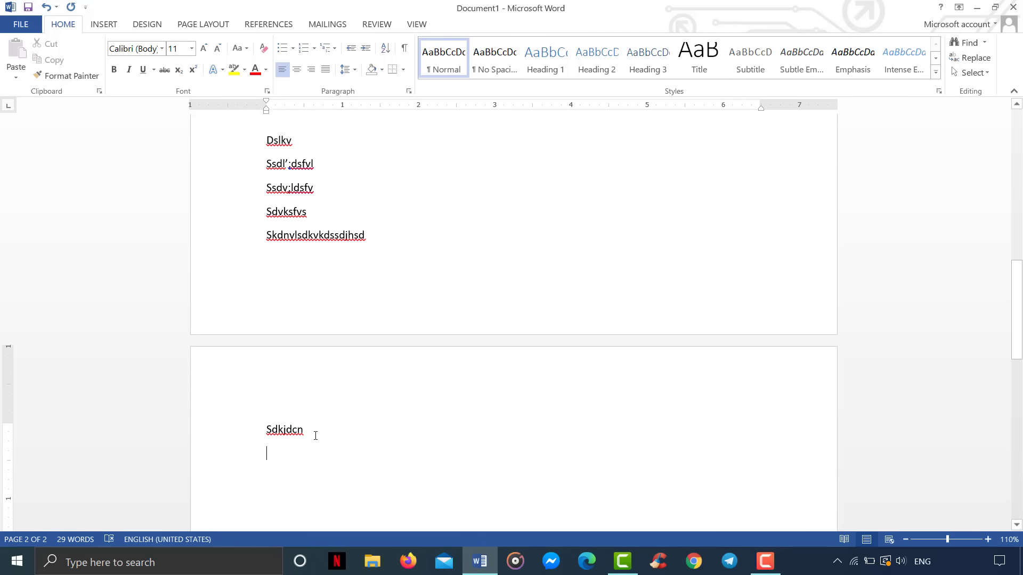
left_click(110, 26)
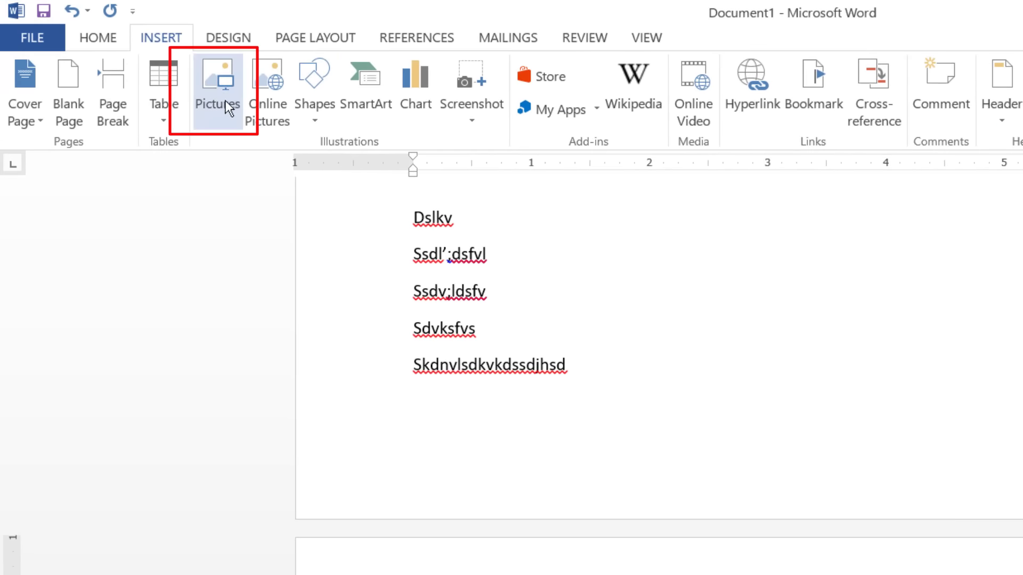
- Insert the thn1 dog photo from the Pictures folder below 'Sdkjdcn' on page 2
left_click(212, 91)
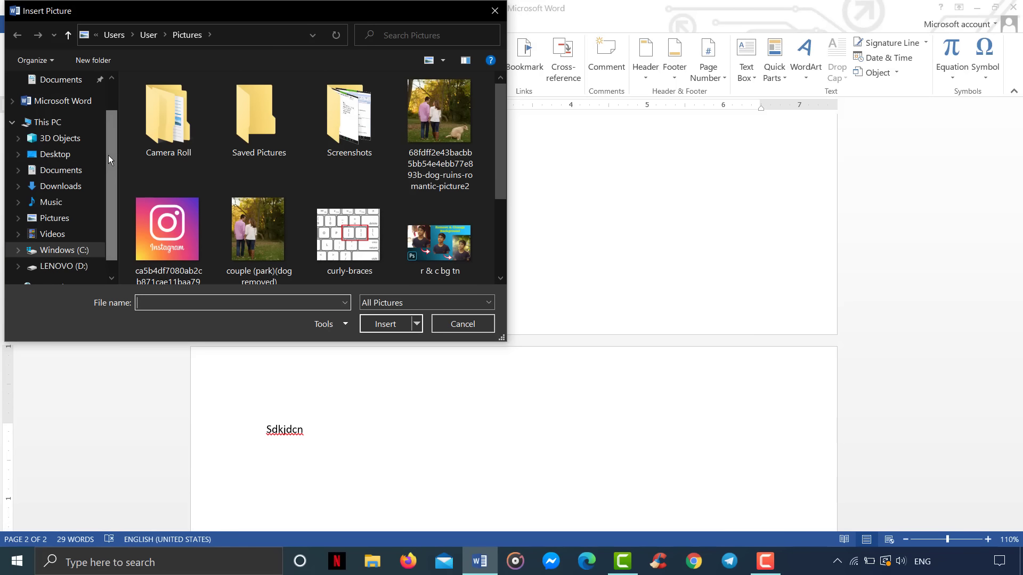
mouse_move(108, 154)
left_mouse_down()
mouse_move(102, 127)
mouse_move(109, 173)
left_mouse_up()
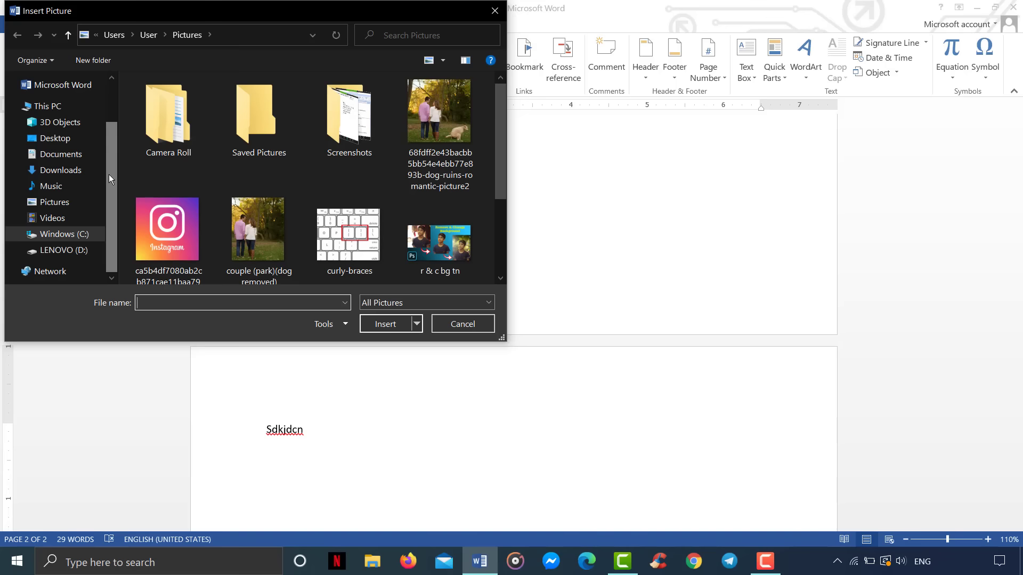
mouse_move(109, 174)
left_mouse_down()
mouse_move(112, 139)
mouse_move(109, 175)
left_mouse_up()
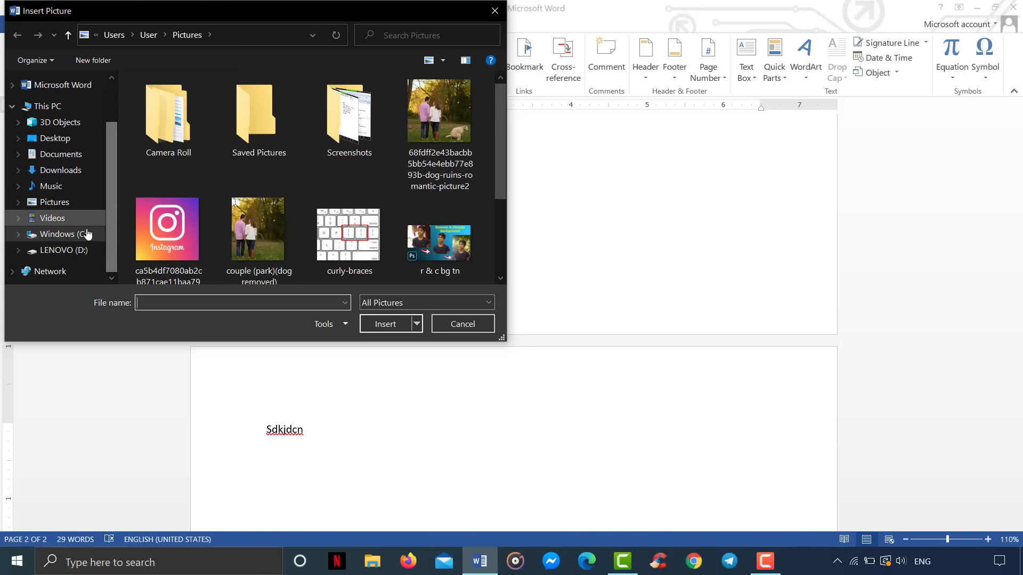
left_click(64, 234)
scroll(72, 174, "up", 2)
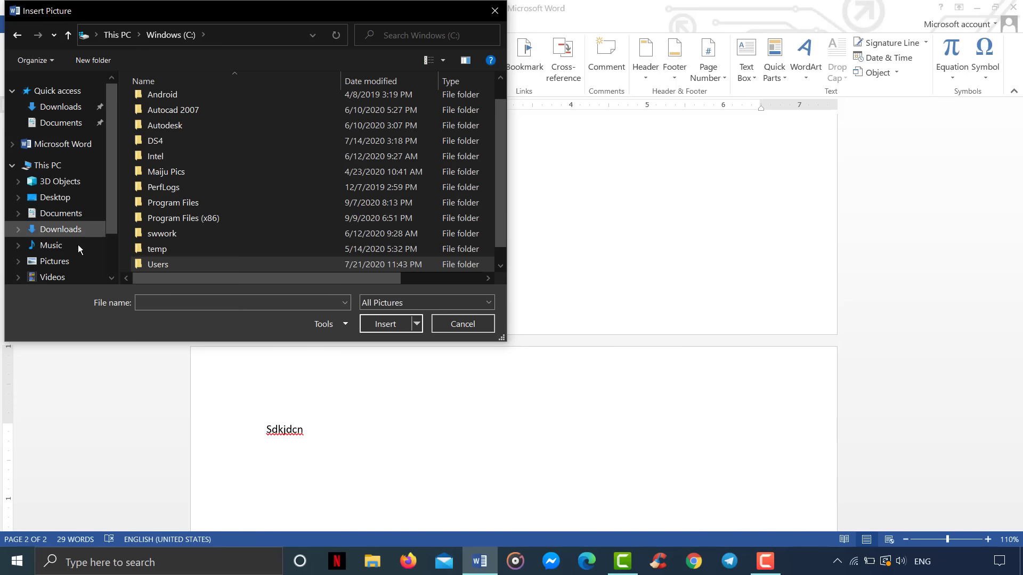
left_click(78, 260)
scroll(315, 140, "down", 2)
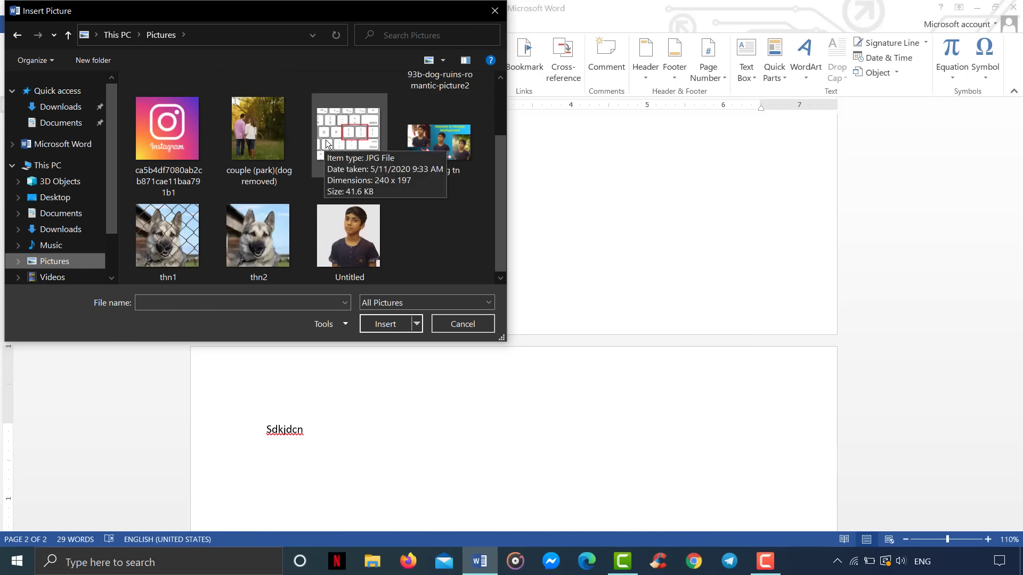
scroll(325, 140, "up", 2)
scroll(322, 142, "down", 2)
left_click(198, 235)
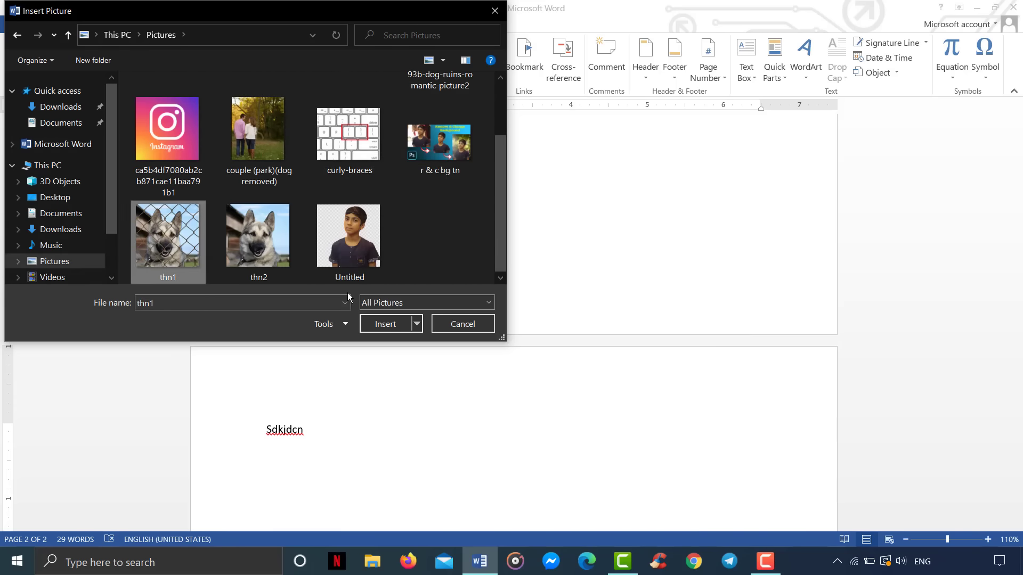
left_click(373, 326)
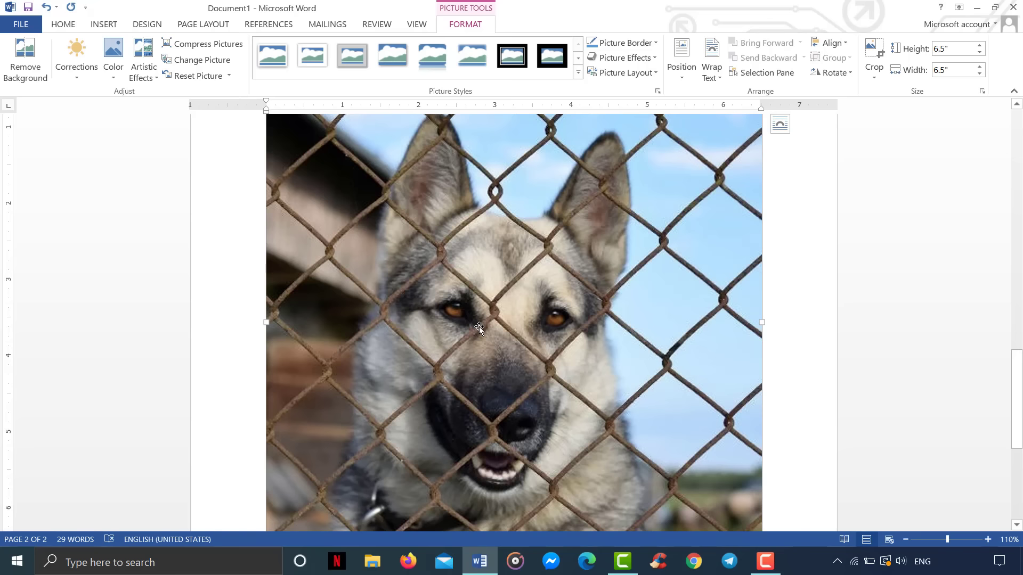
scroll(565, 353, "down", 3)
scroll(565, 353, "down", 5)
scroll(566, 361, "up", 5)
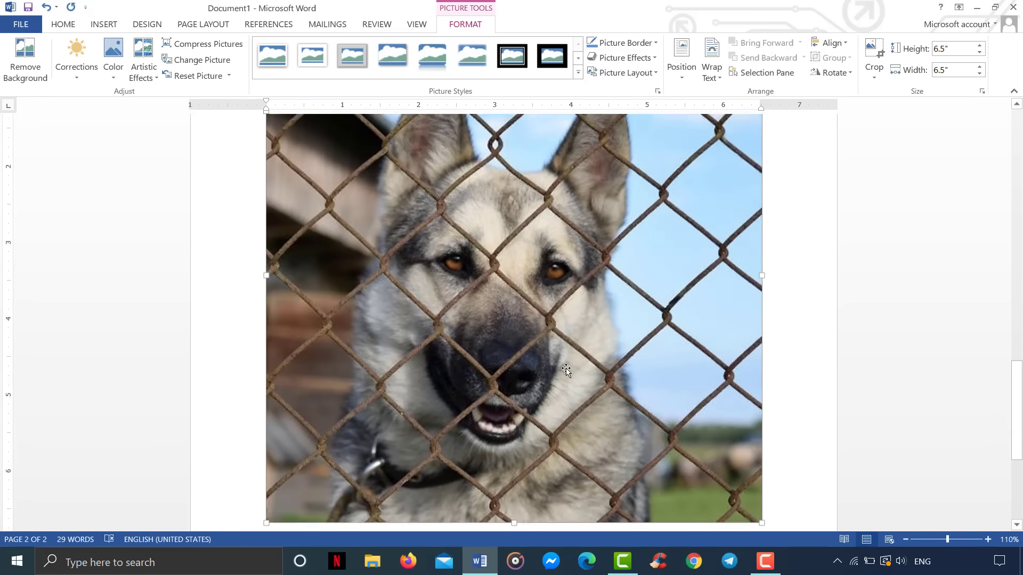
scroll(585, 390, "up", 5)
scroll(585, 390, "up", 4)
scroll(587, 391, "up", 3)
scroll(587, 391, "up", 3)
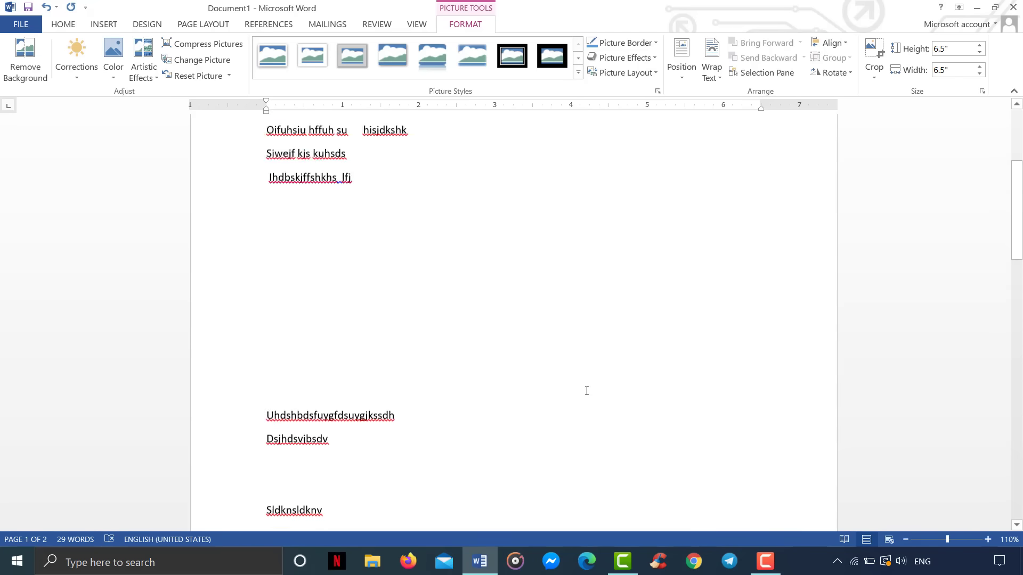
scroll(567, 402, "down", 2)
scroll(567, 402, "up", 1)
scroll(567, 402, "up", 1)
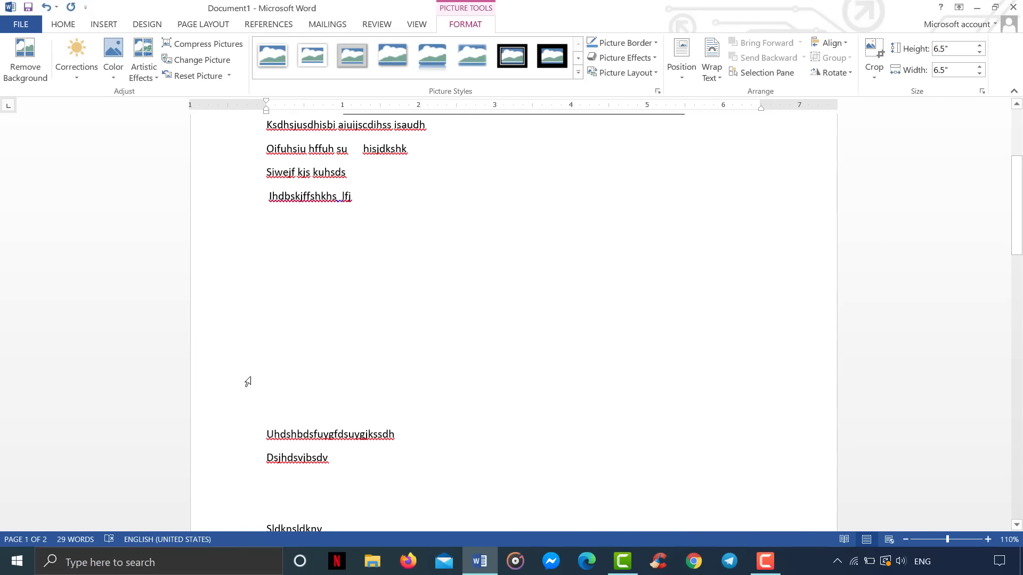
scroll(379, 359, "down", 10)
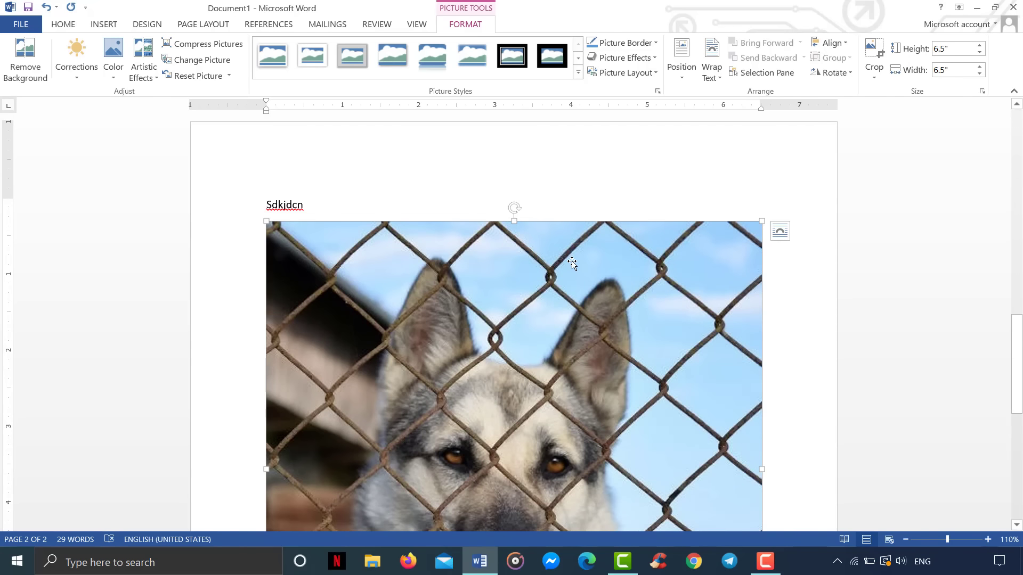
scroll(572, 264, "down", 3)
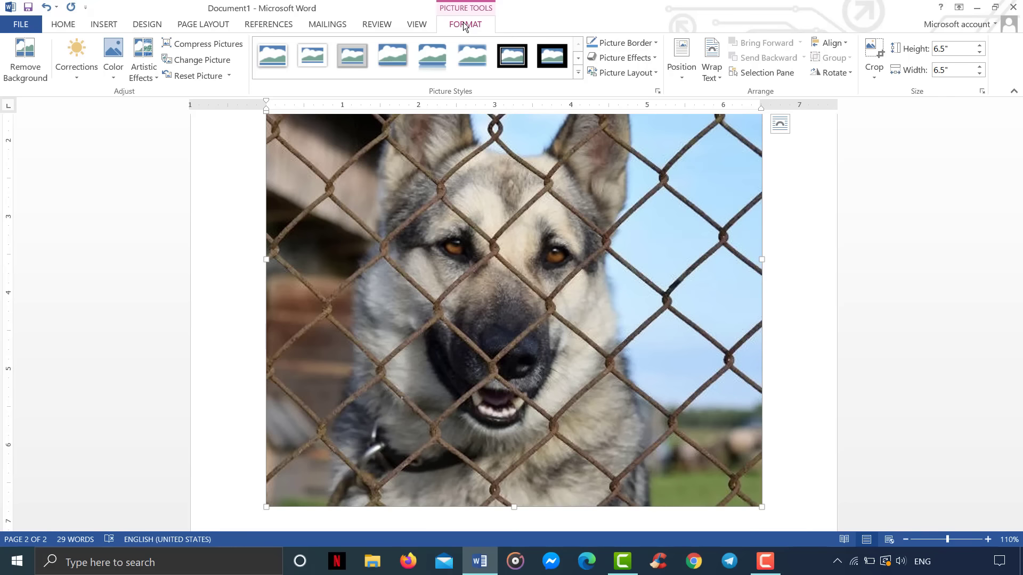
scroll(687, 337, "up", 2)
- Shrink the dog photo from its corner handle to 2.79 by 2.79 inches
scroll(733, 308, "up", 1)
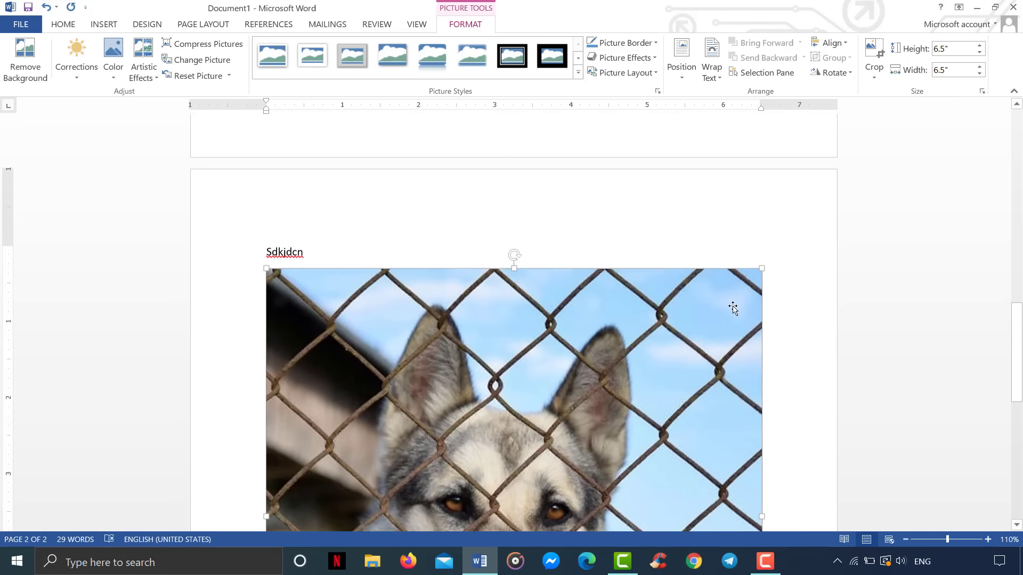
mouse_move(762, 268)
left_mouse_down()
mouse_move(481, 388)
mouse_move(727, 244)
mouse_move(652, 331)
mouse_move(732, 308)
mouse_move(652, 319)
left_mouse_up()
scroll(616, 338, "down", 3)
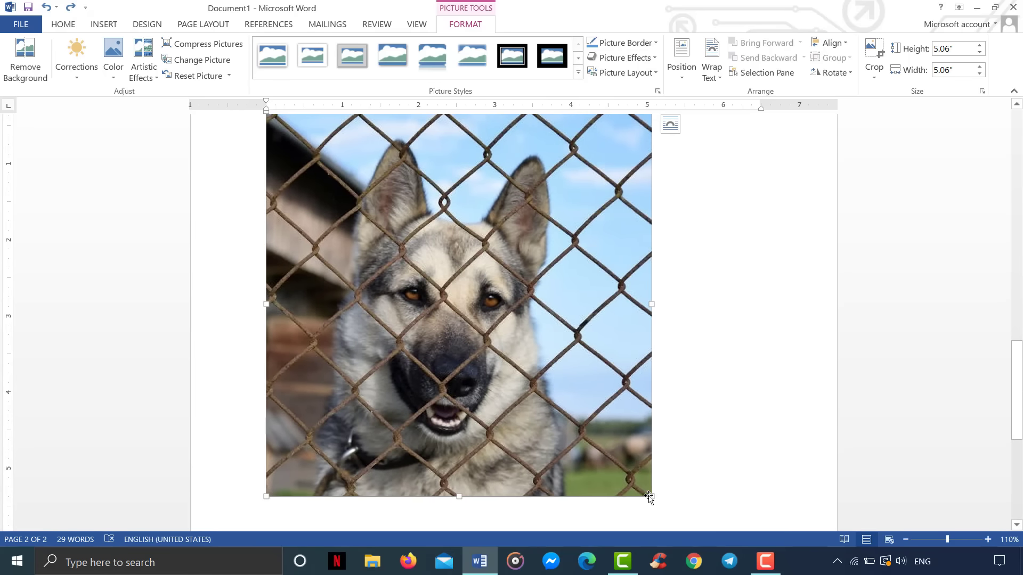
left_click_drag(651, 496, 480, 325)
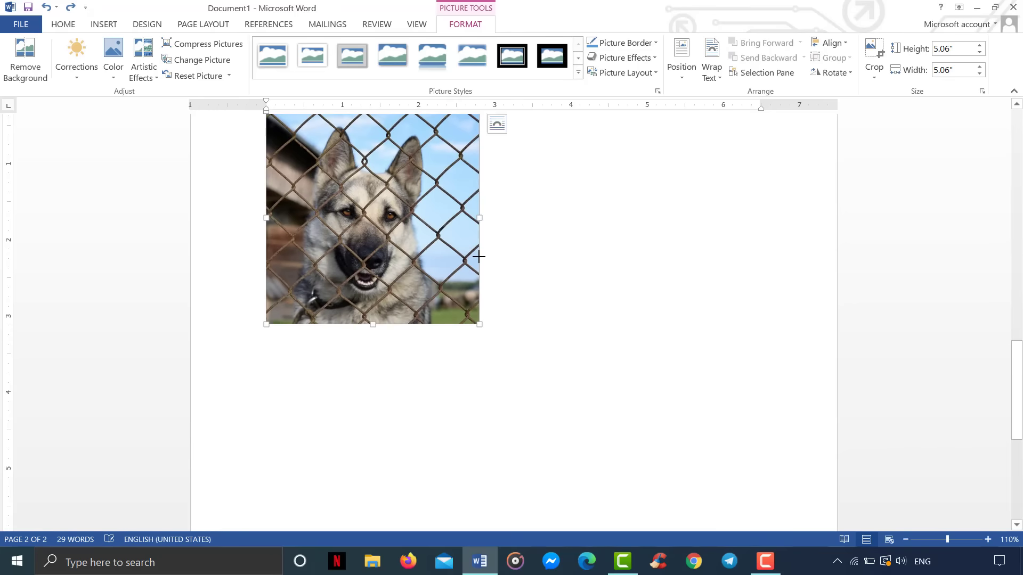
- Move the resized dog photo up toward the text on page 1
scroll(571, 270, "up", 2)
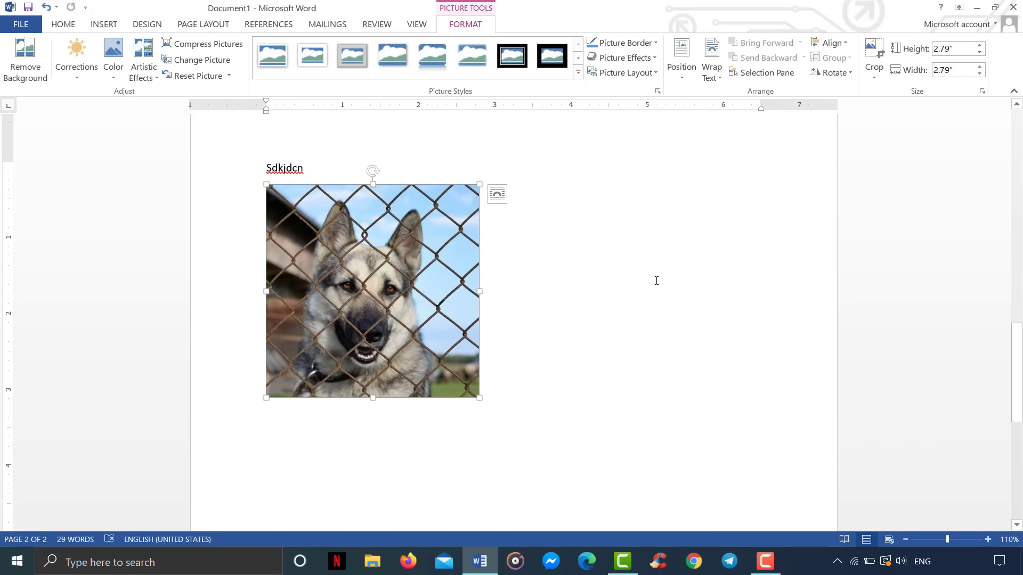
scroll(628, 276, "up", 4)
scroll(542, 293, "down", 3)
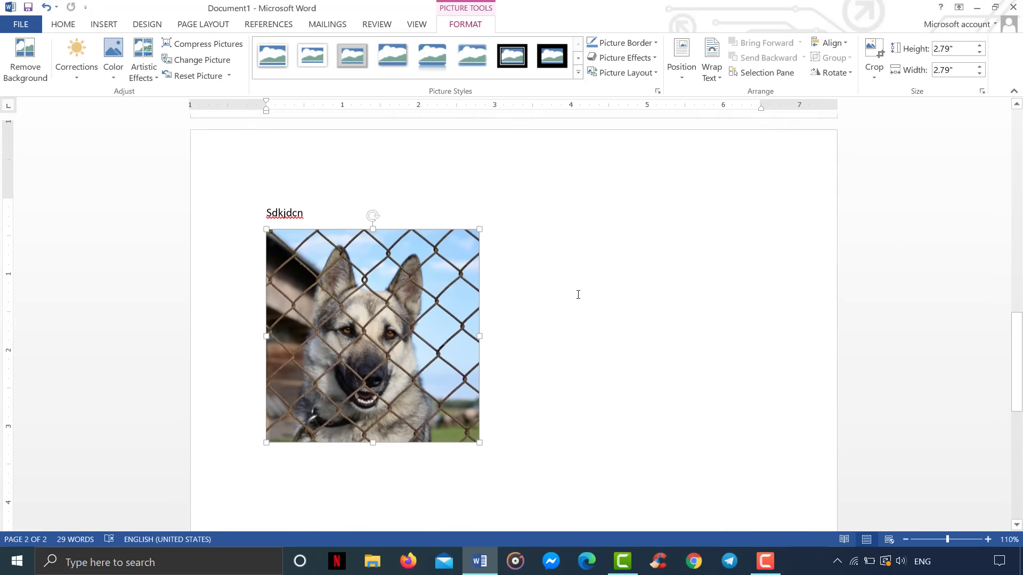
mouse_move(398, 302)
left_mouse_down()
mouse_move(368, 73)
mouse_move(385, 111)
left_mouse_up()
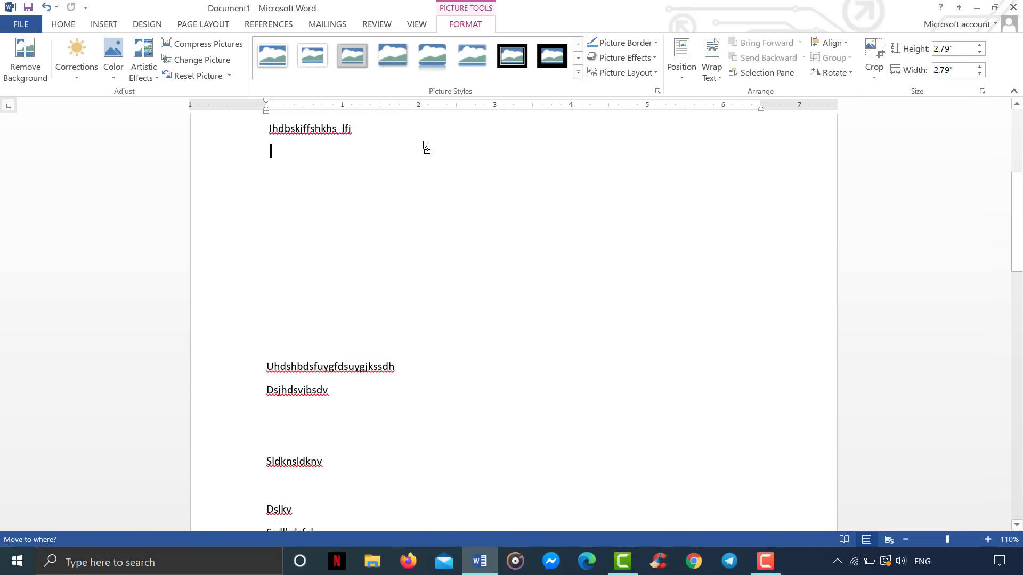
- Place the dog photo beneath the fourth short line under the title, undoing one misplaced drag
left_click_drag(385, 110, 387, 159)
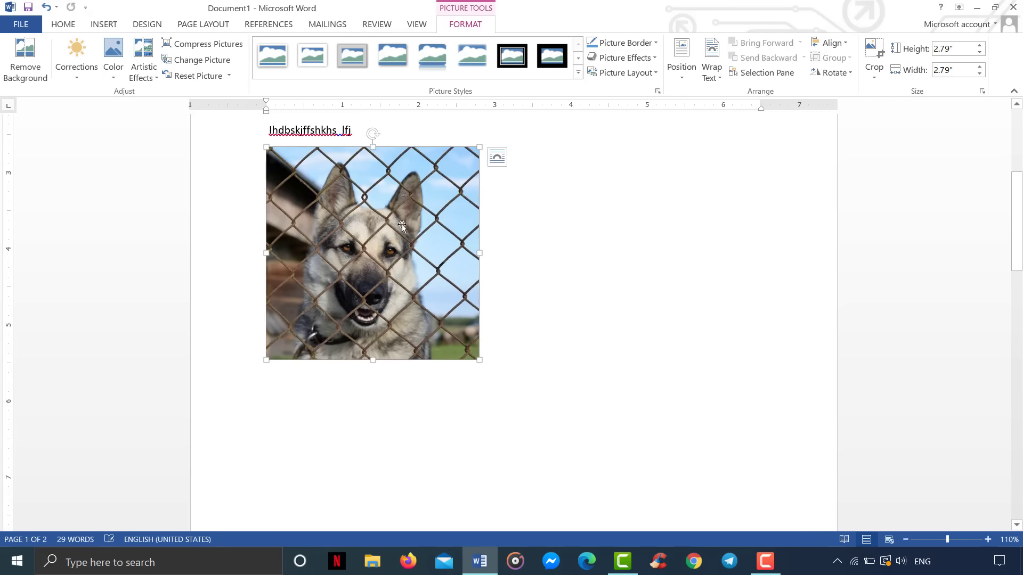
key("ctrl+z")
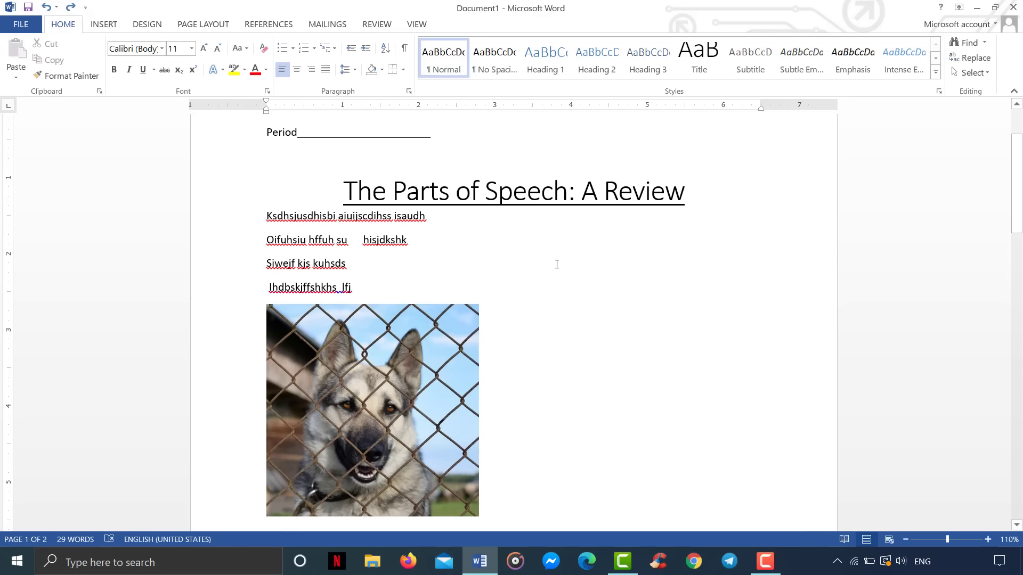
scroll(470, 368, "down", 3)
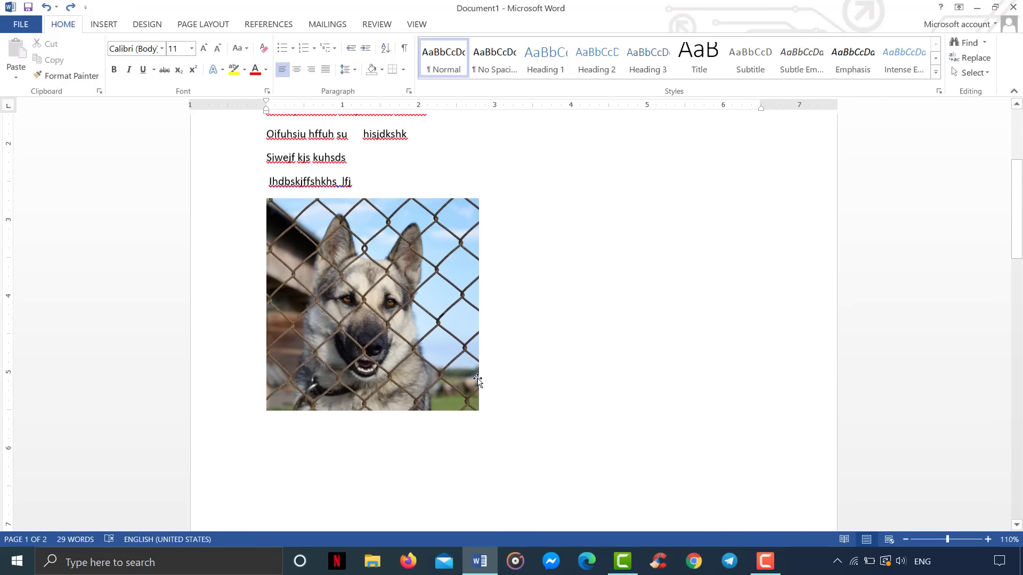
scroll(538, 354, "down", 1)
scroll(521, 313, "down", 3)
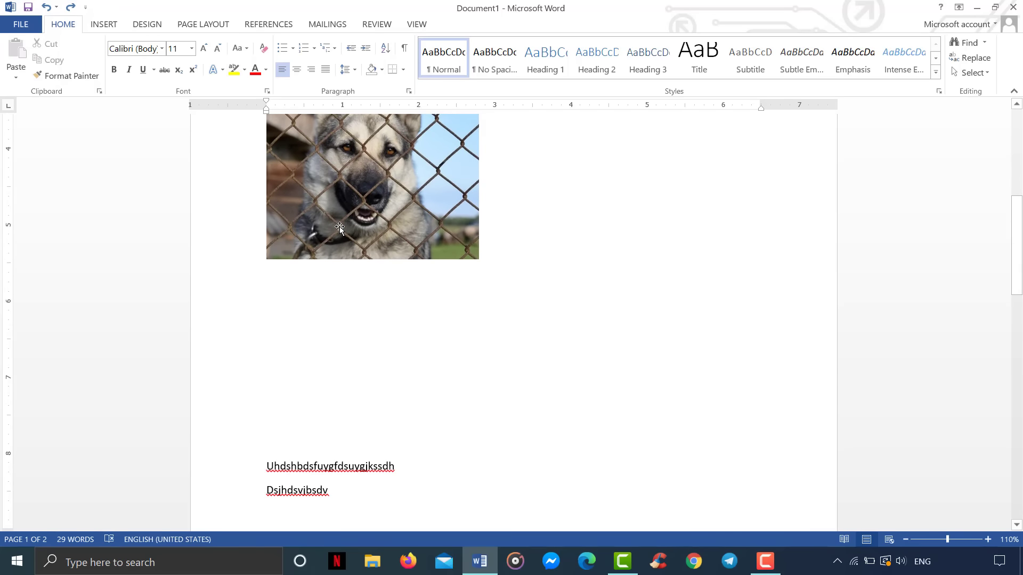
scroll(442, 334, "up", 4)
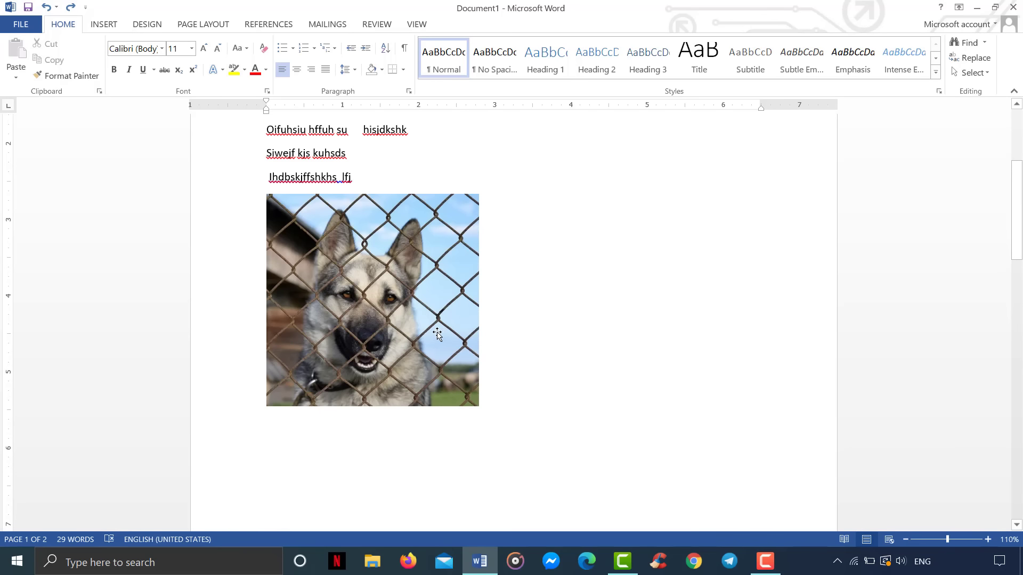
- Review the photo's Layout Options without changing them, keeping it in line with text
left_click(413, 307)
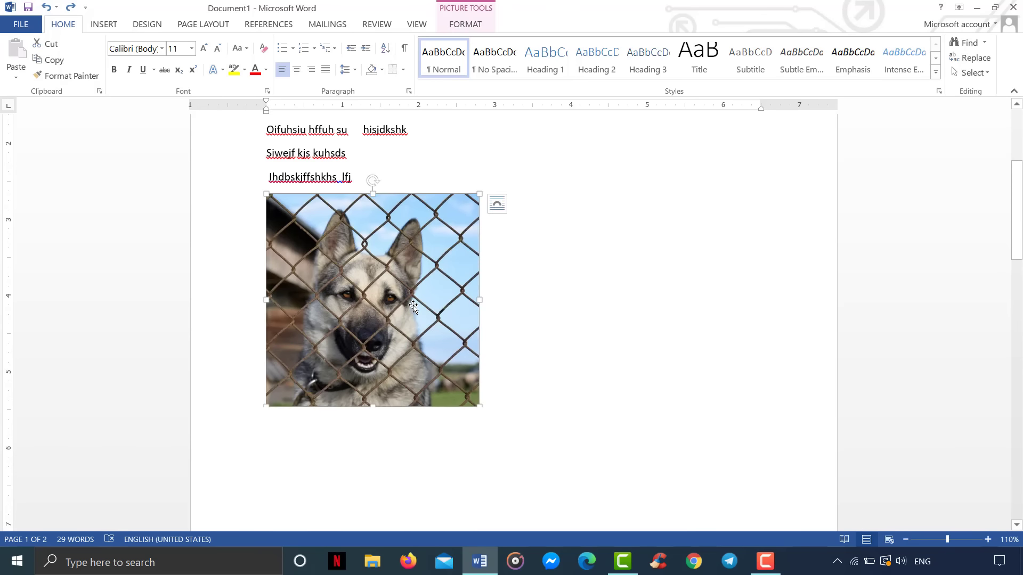
left_click(496, 206)
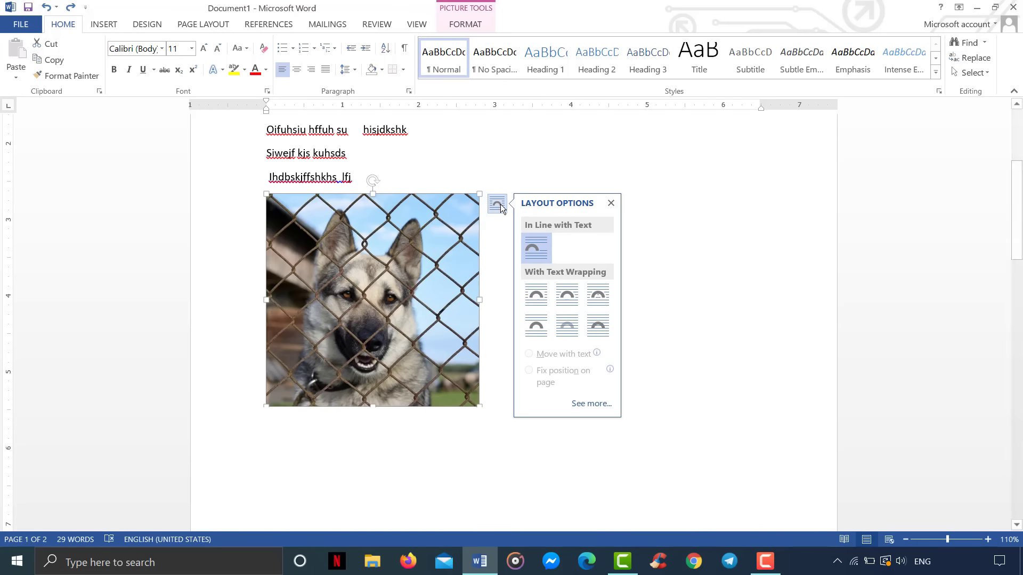
left_click(610, 203)
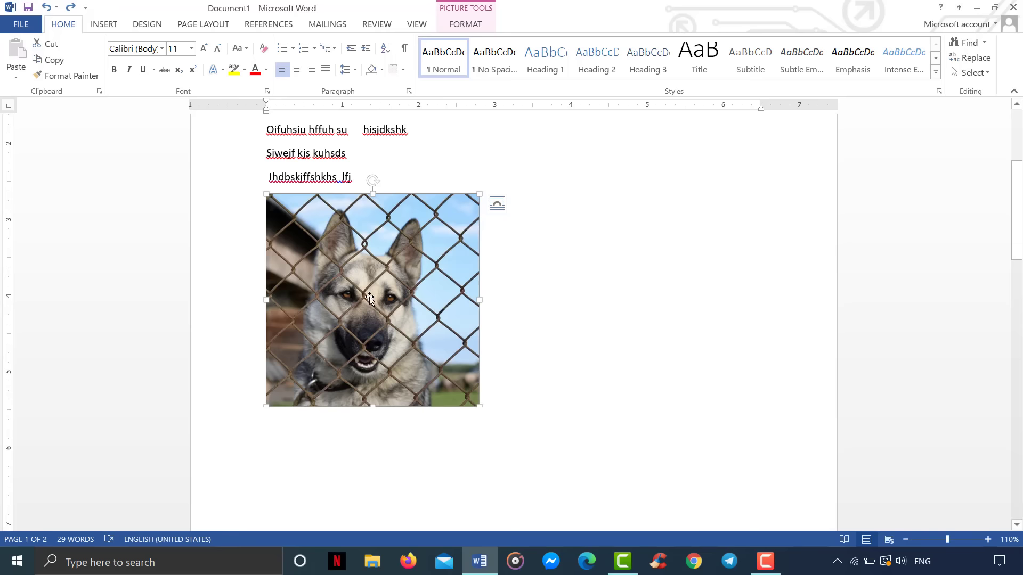
- Set the dog photo to Behind Text wrapping and float it right of the lines under the title
right_click(340, 300)
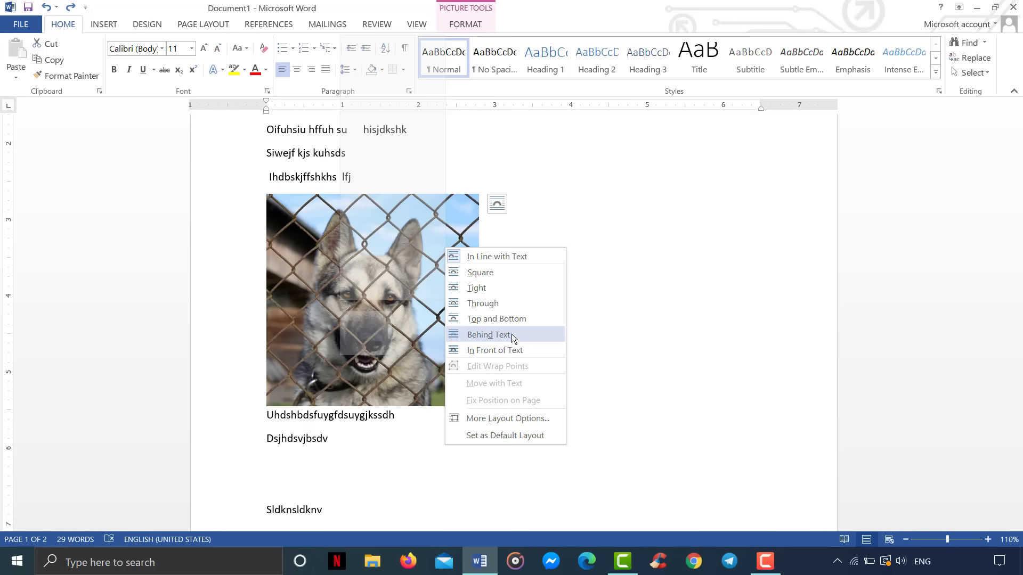
left_click(510, 335)
left_click_drag(385, 307, 462, 364)
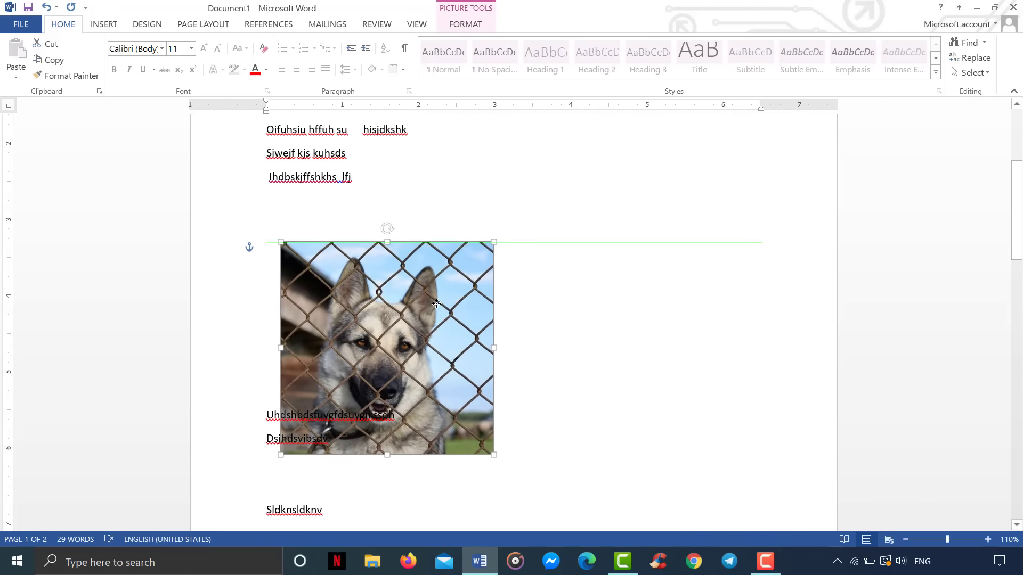
mouse_move(463, 364)
left_mouse_down()
mouse_move(459, 338)
mouse_move(406, 316)
left_mouse_up()
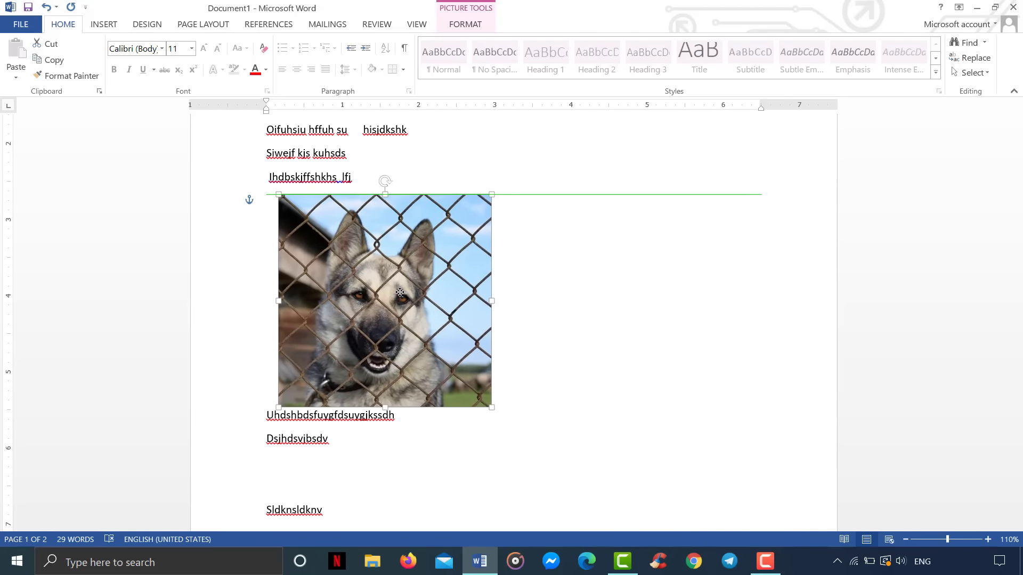
mouse_move(406, 317)
left_mouse_down()
mouse_move(813, 85)
mouse_move(675, 256)
mouse_move(654, 354)
mouse_move(384, 365)
mouse_move(474, 169)
left_mouse_up()
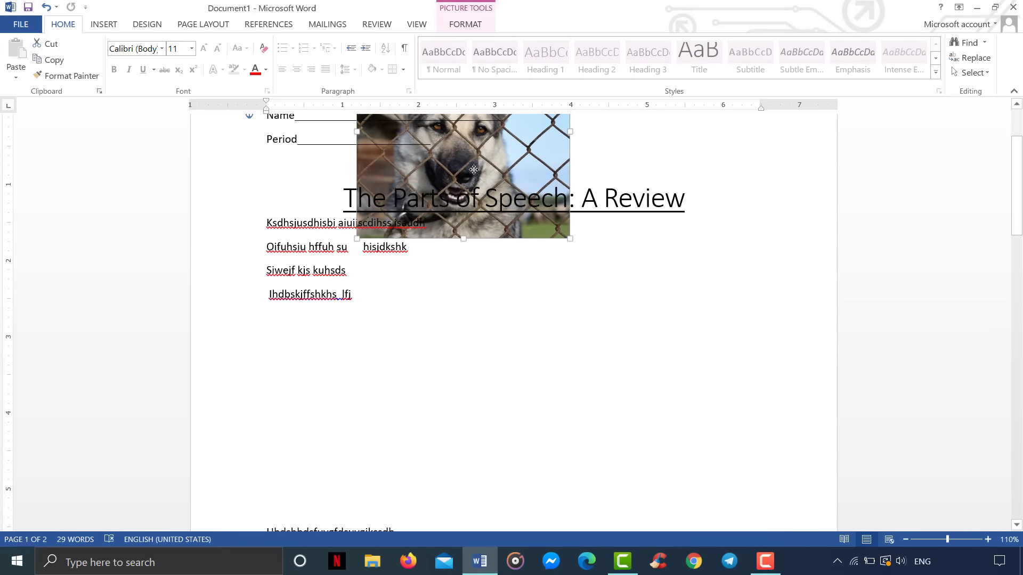
left_click_drag(474, 170, 719, 335)
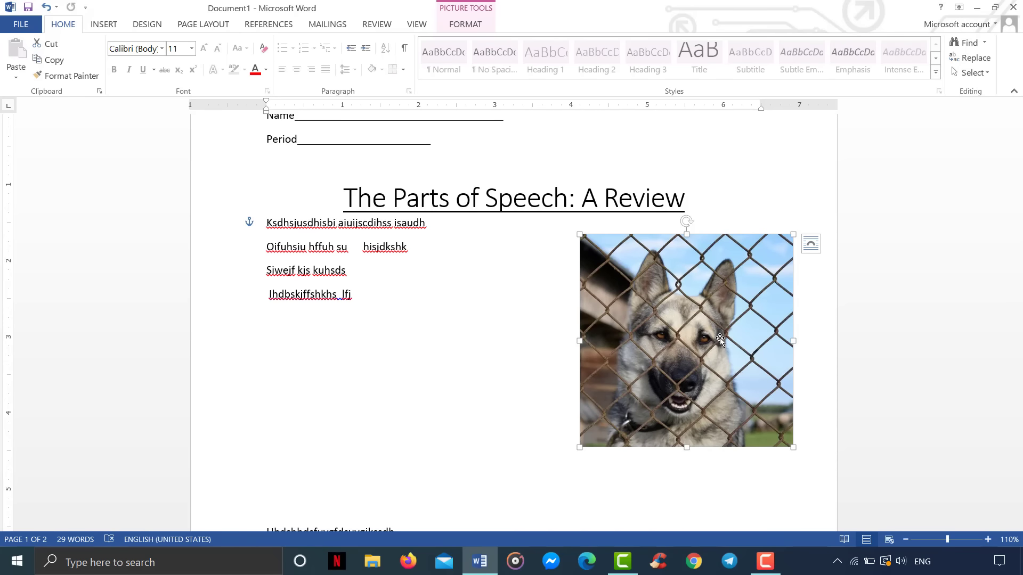
- Browse Online Pictures without inserting an image, then show the Picture Tools Format commands
left_click(111, 25)
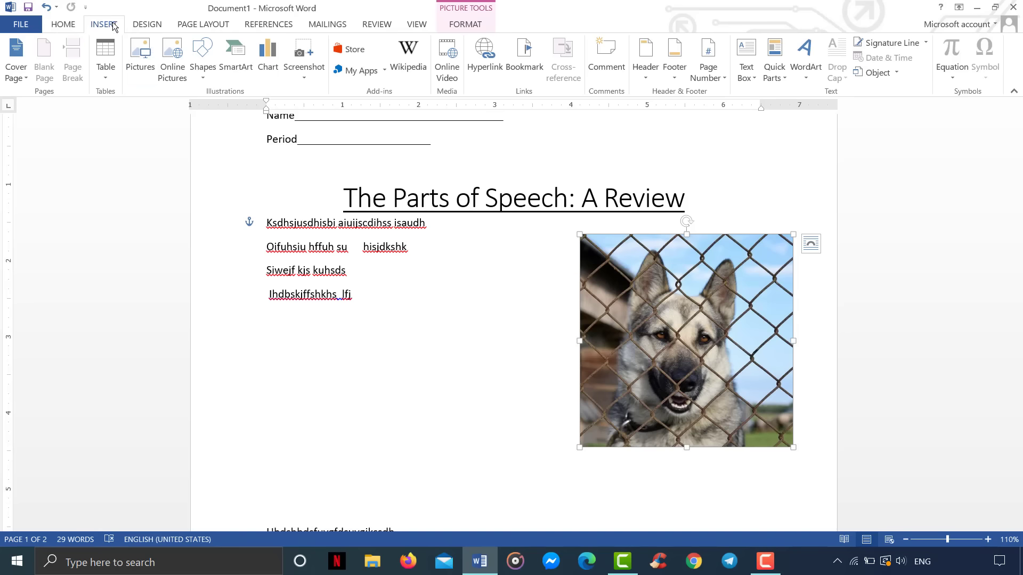
left_click(172, 61)
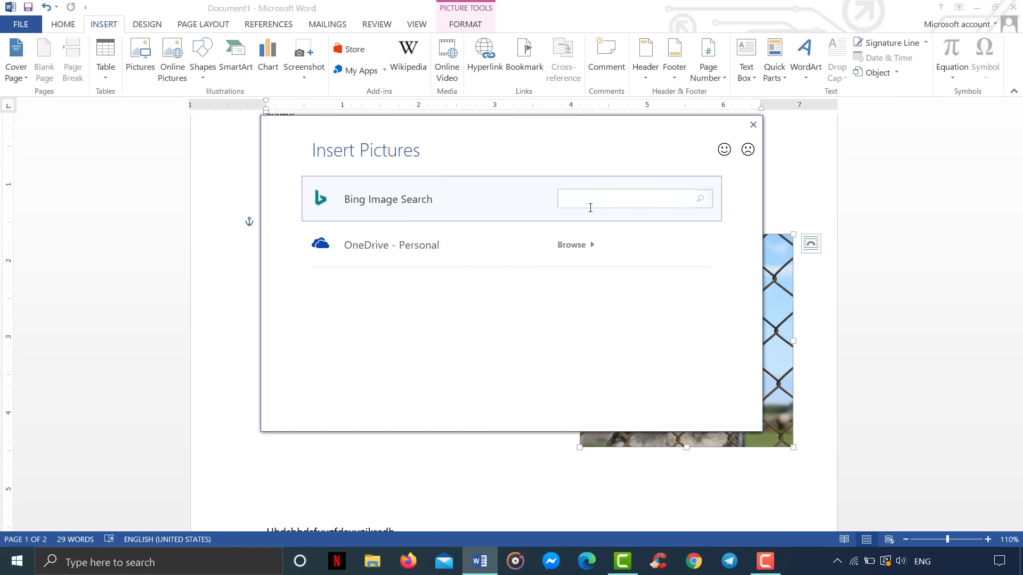
left_click(591, 207)
left_click(753, 125)
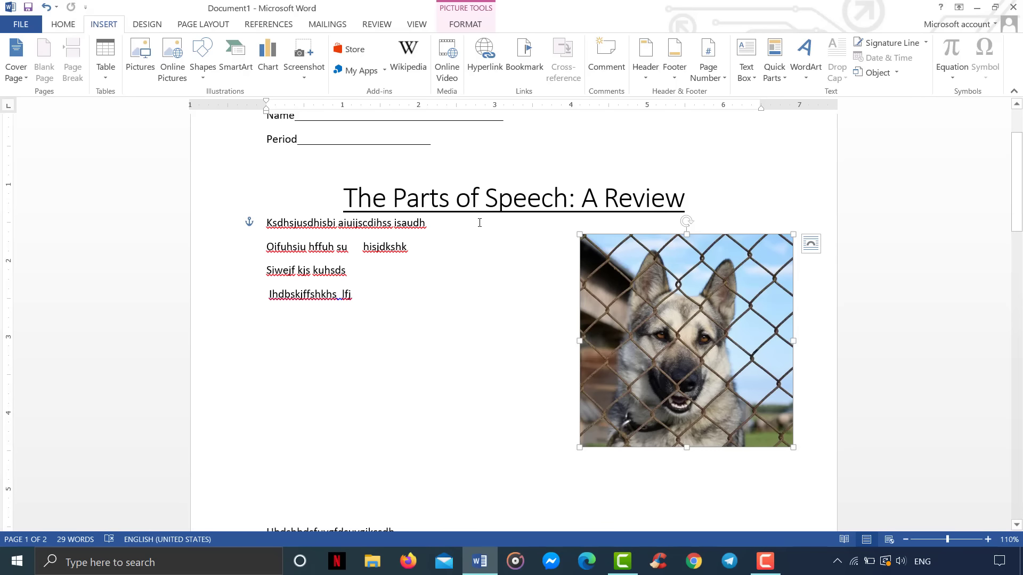
left_click(466, 24)
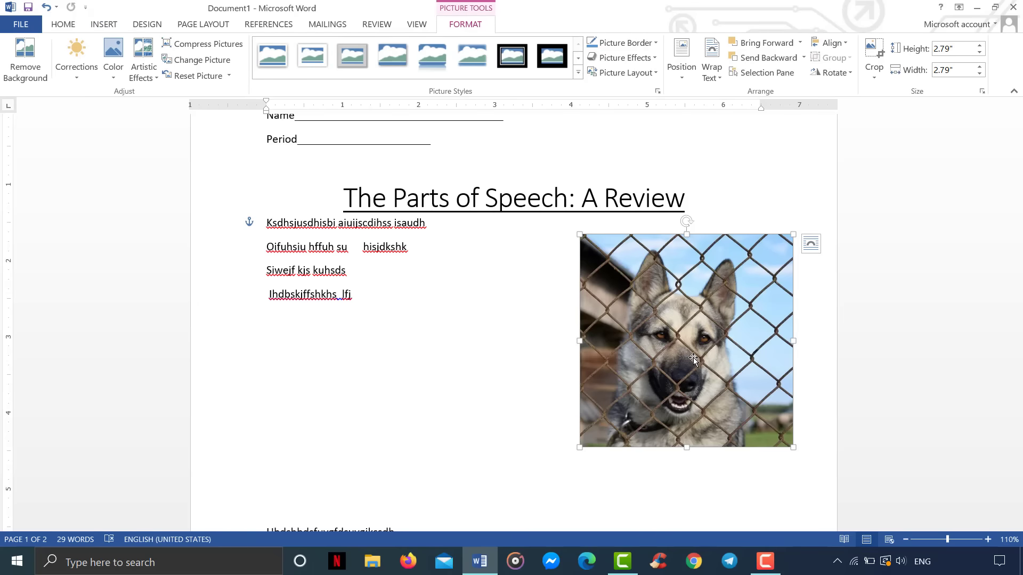
left_click(25, 58)
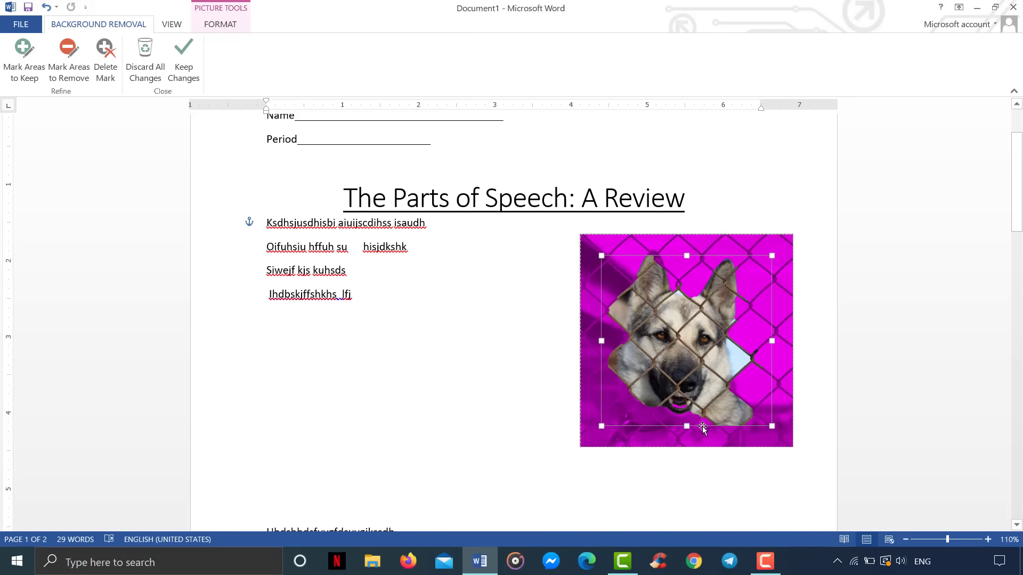
left_click_drag(687, 426, 687, 442)
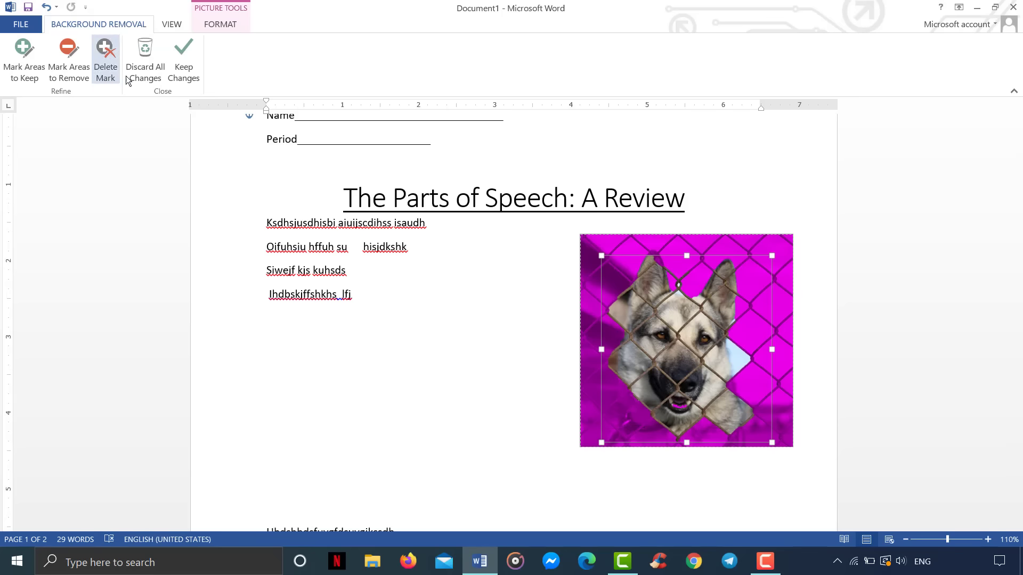
left_click(147, 62)
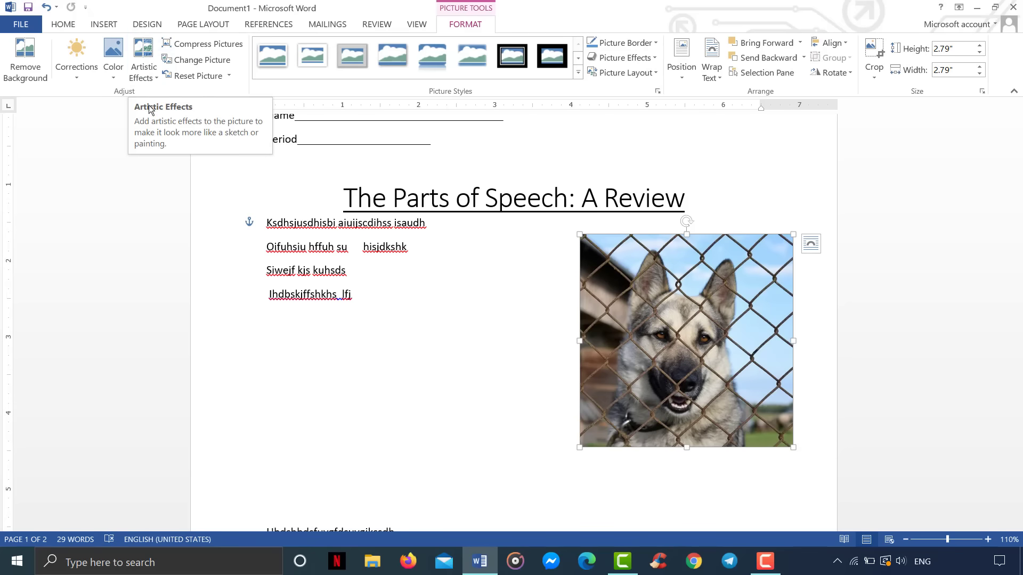
left_click(82, 72)
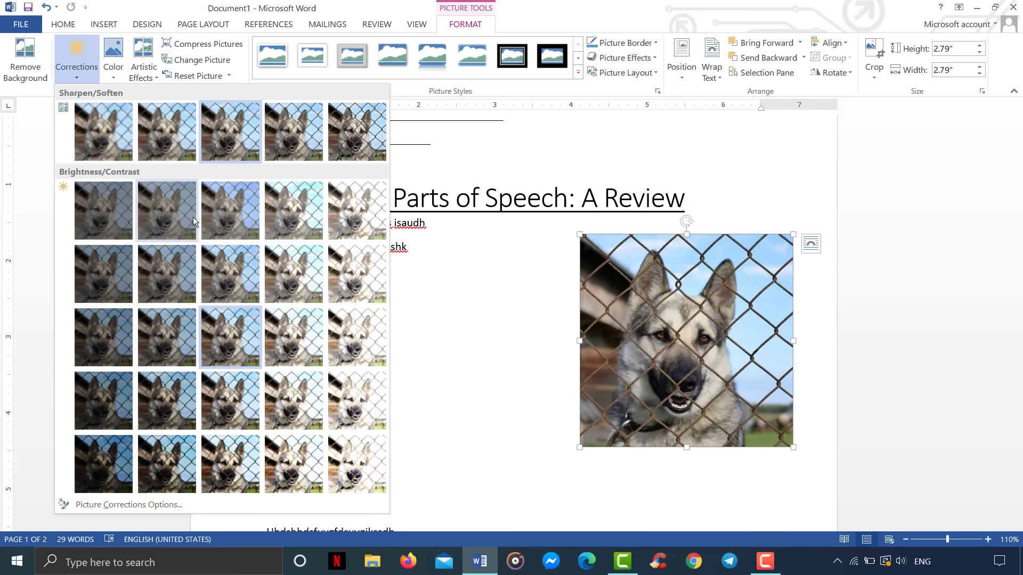
left_click(113, 80)
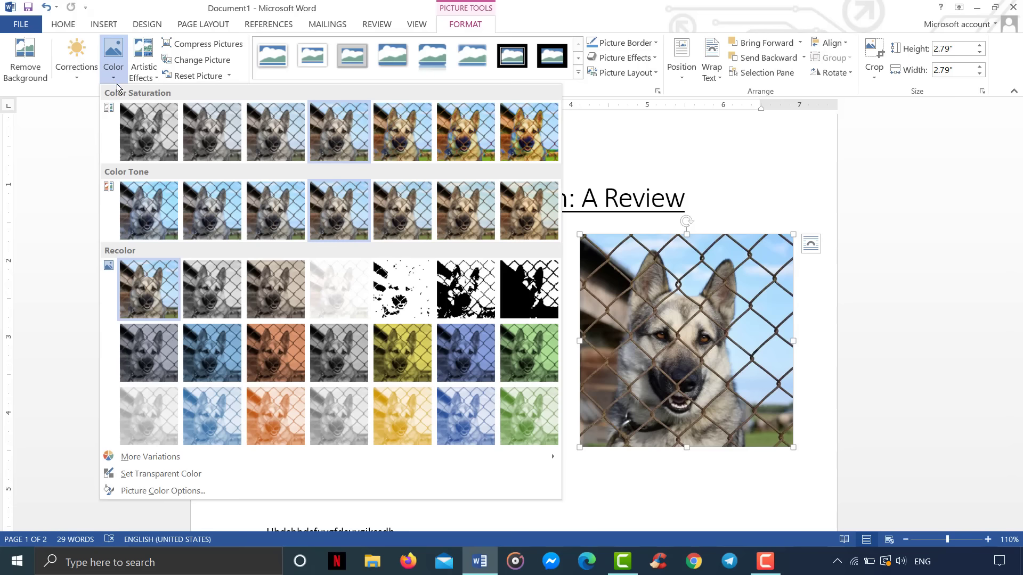
left_click(113, 75)
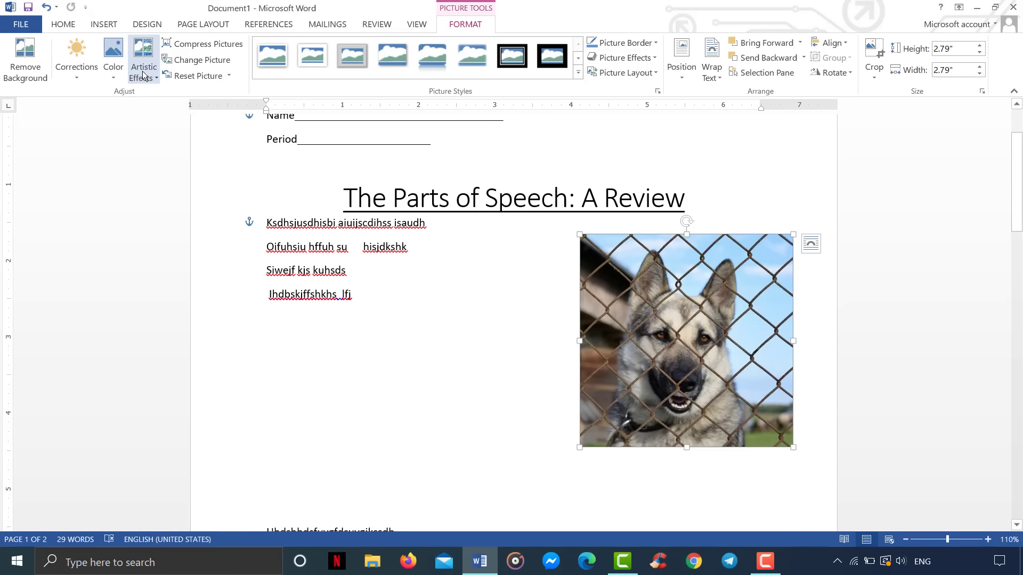
left_click(143, 67)
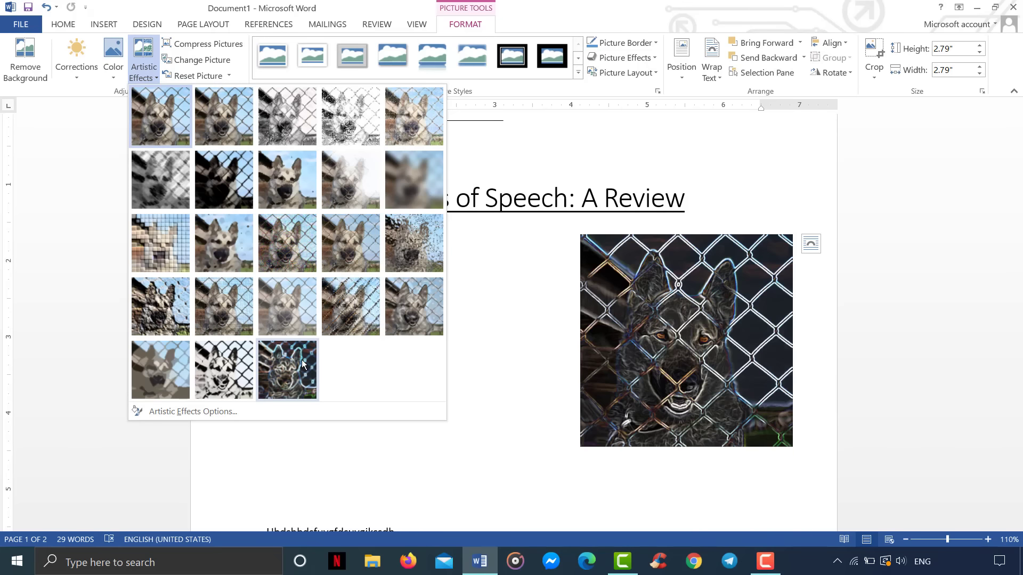
left_click(148, 66)
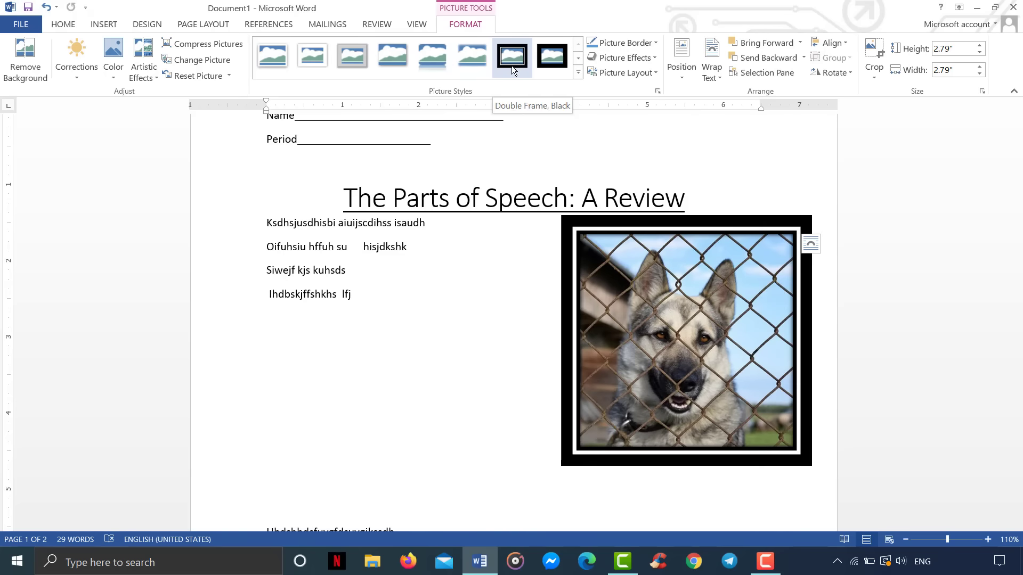
- Preview picture styles without choosing one, and give the dog photo a red border
left_click(578, 72)
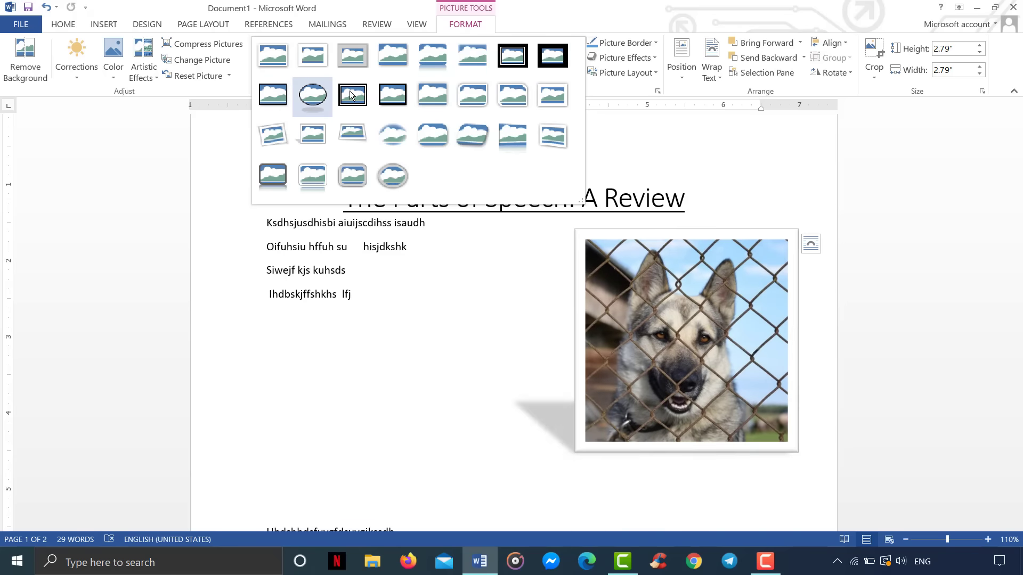
left_click(602, 133)
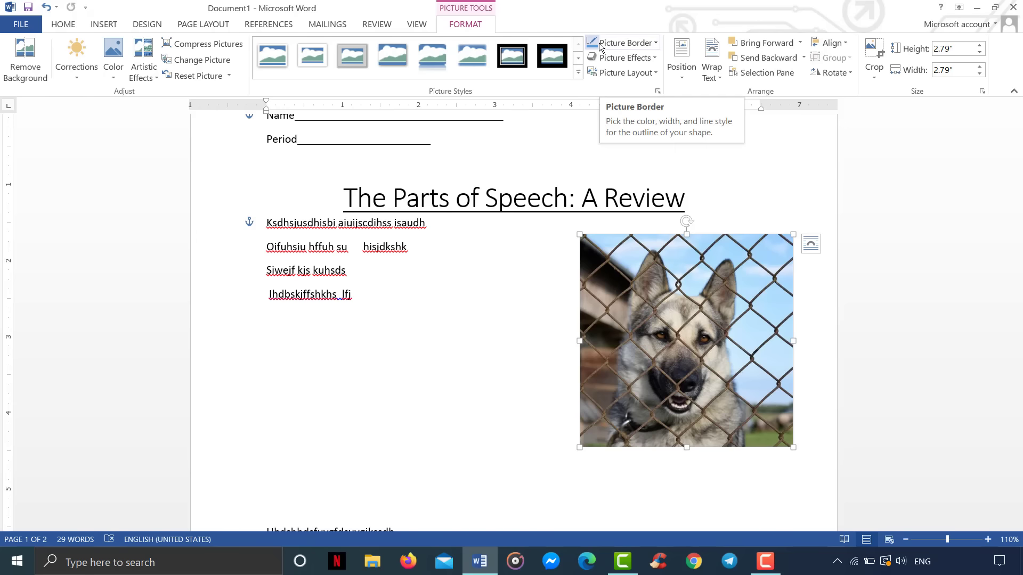
left_click(619, 45)
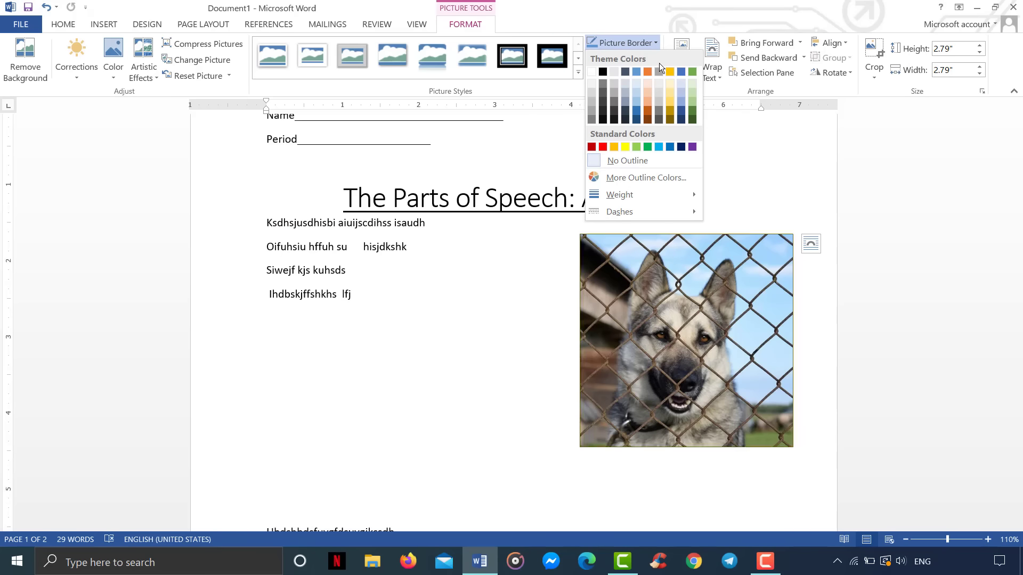
left_click(602, 148)
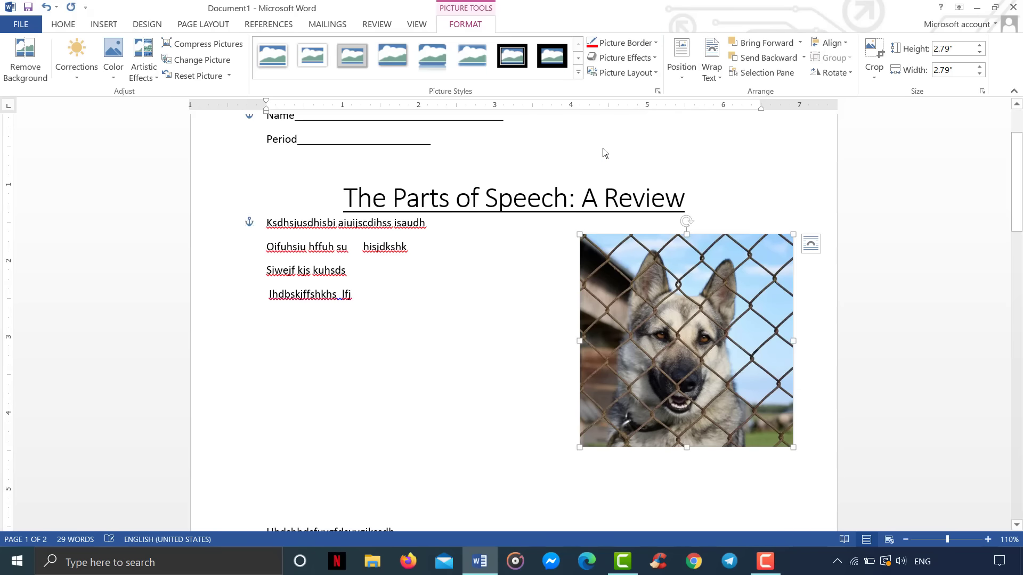
left_click(728, 169)
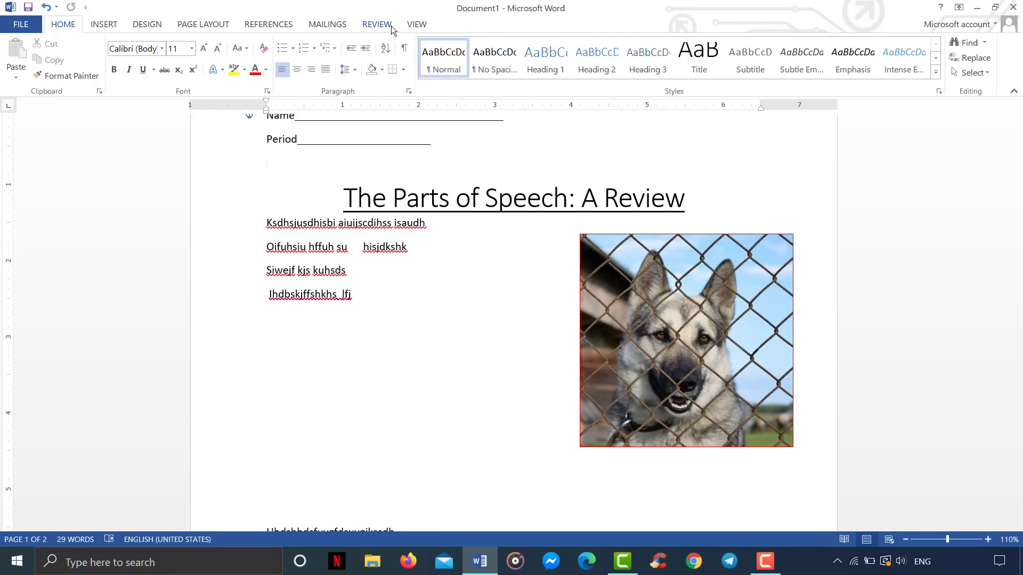
- Thicken the red border to 6 pt, then remove it with No Outline
left_click(634, 303)
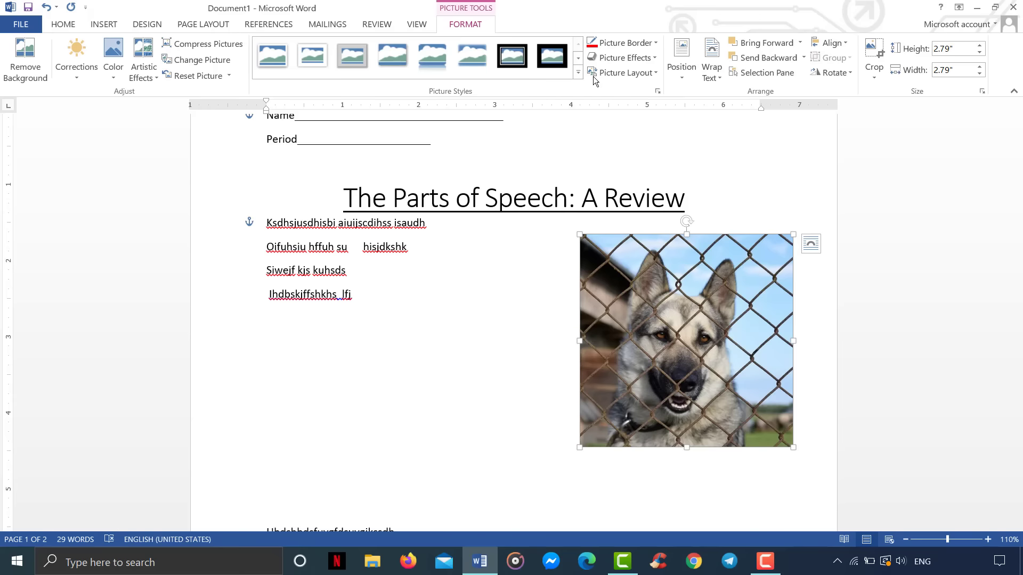
left_click(633, 43)
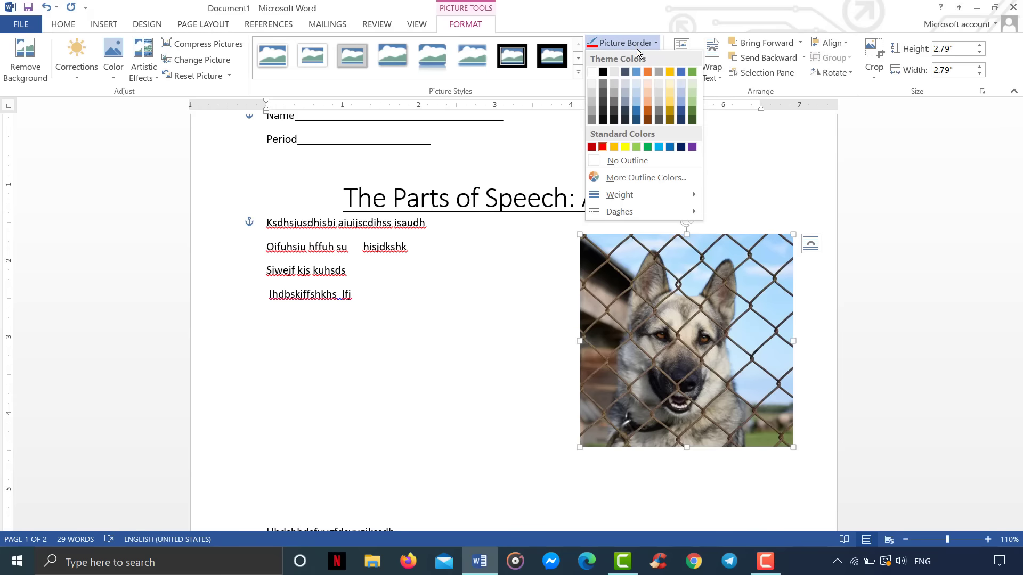
mouse_move(620, 195)
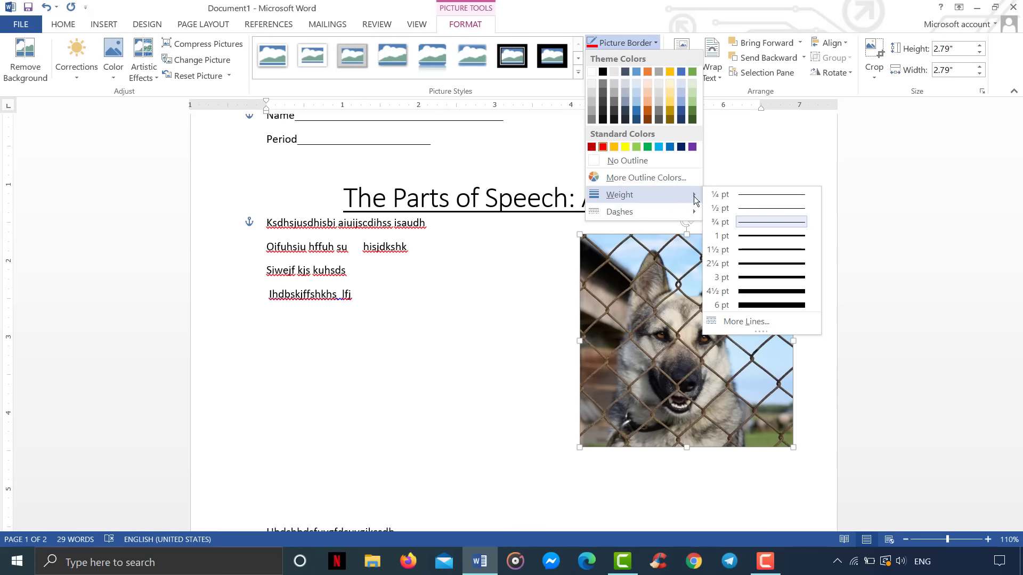
left_click(769, 303)
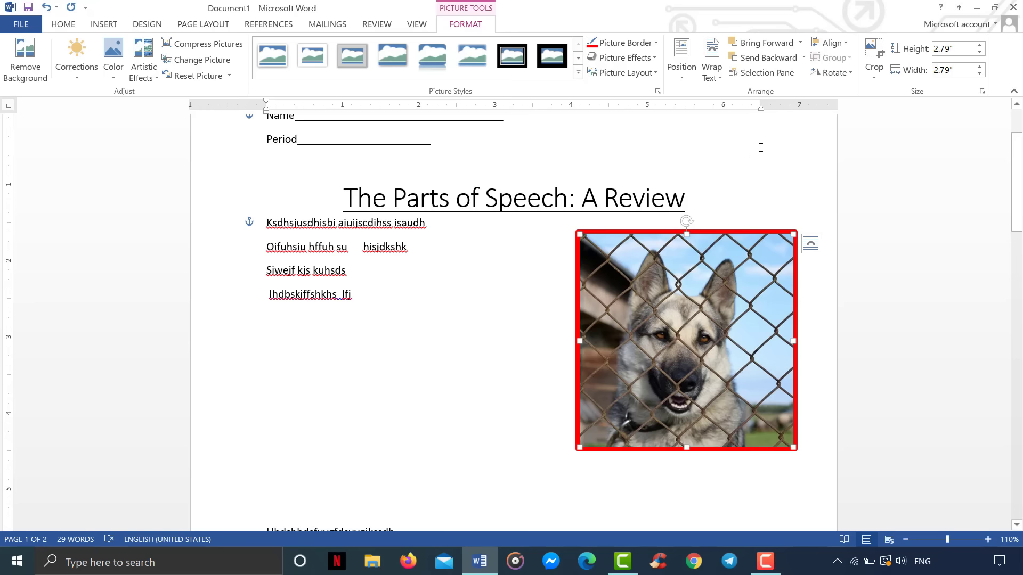
left_click(632, 43)
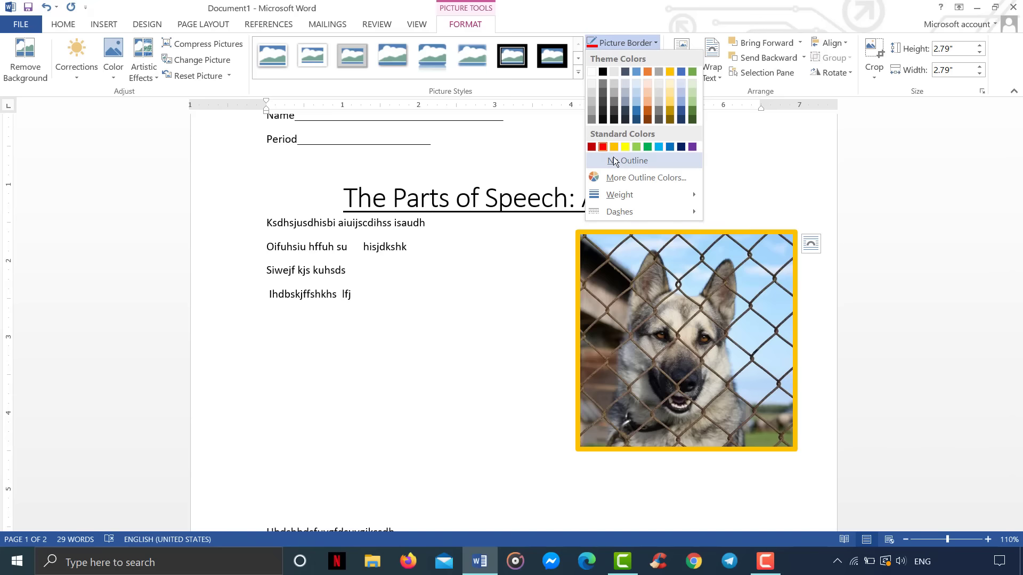
left_click(616, 159)
left_click(724, 154)
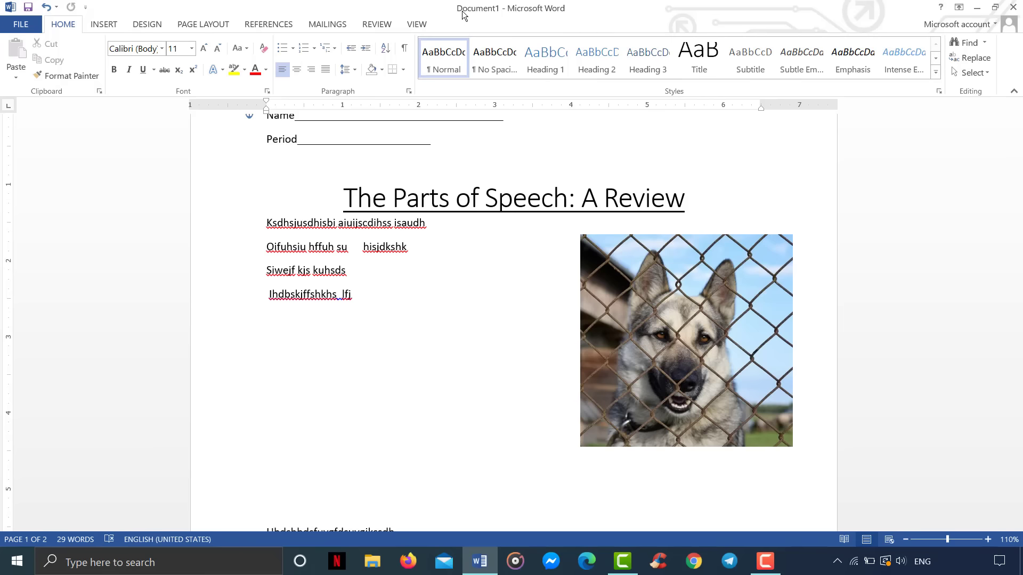
- Crop the grey side edges off the dog photo to 2.69 by 2.06 inches and shift it up-right
left_click(727, 355)
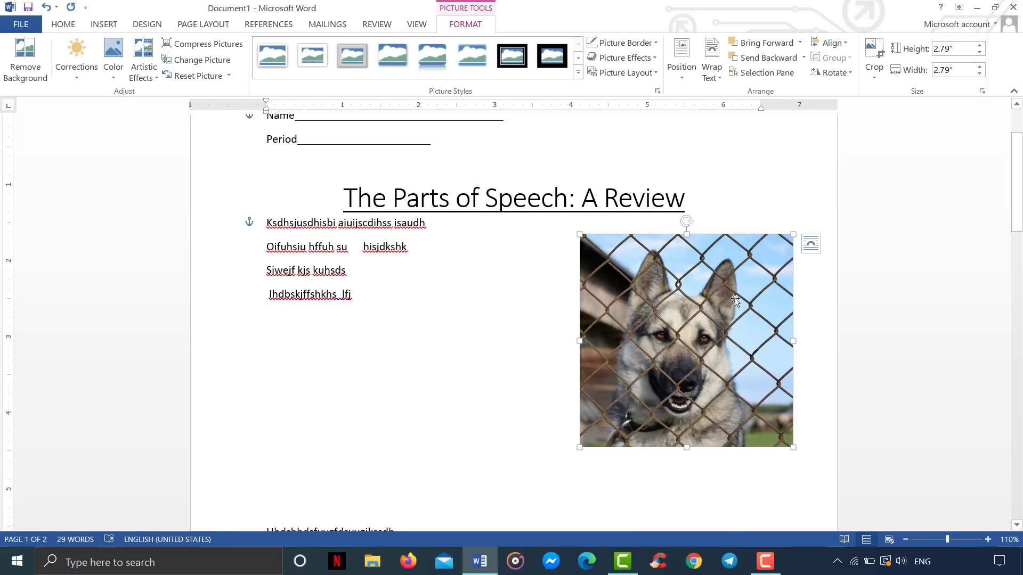
left_click(875, 55)
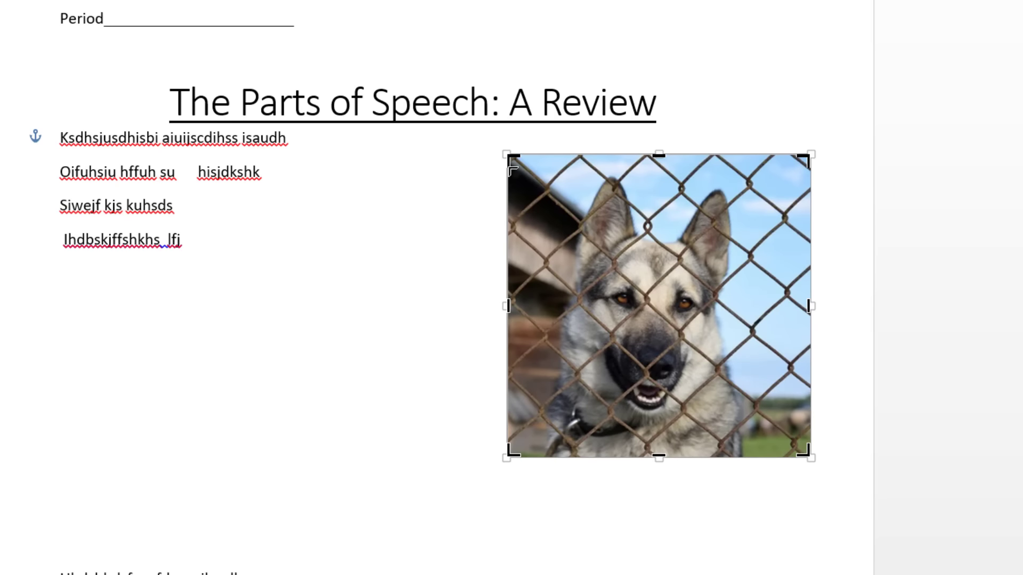
left_click_drag(511, 161, 538, 165)
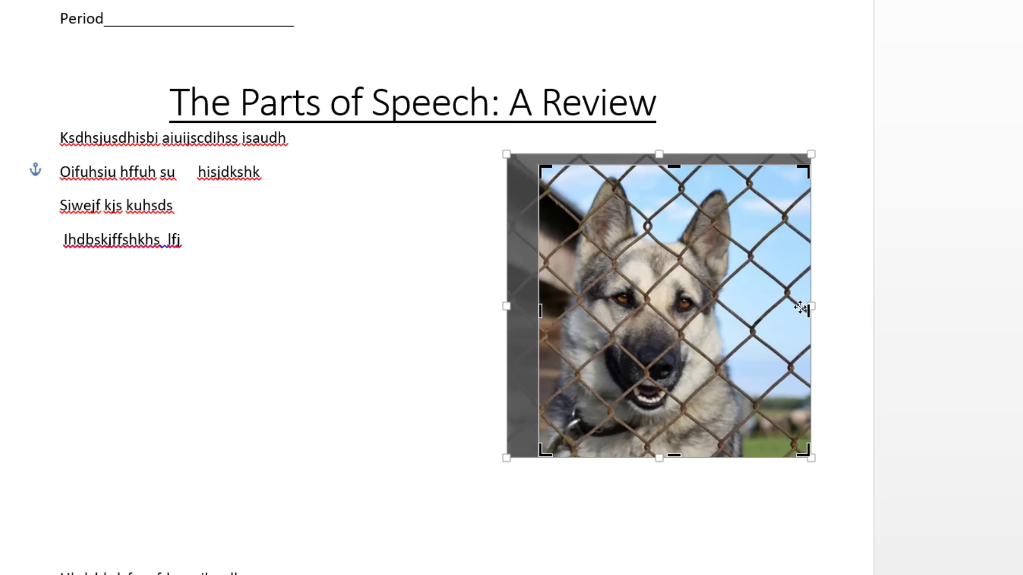
left_click_drag(810, 312, 763, 315)
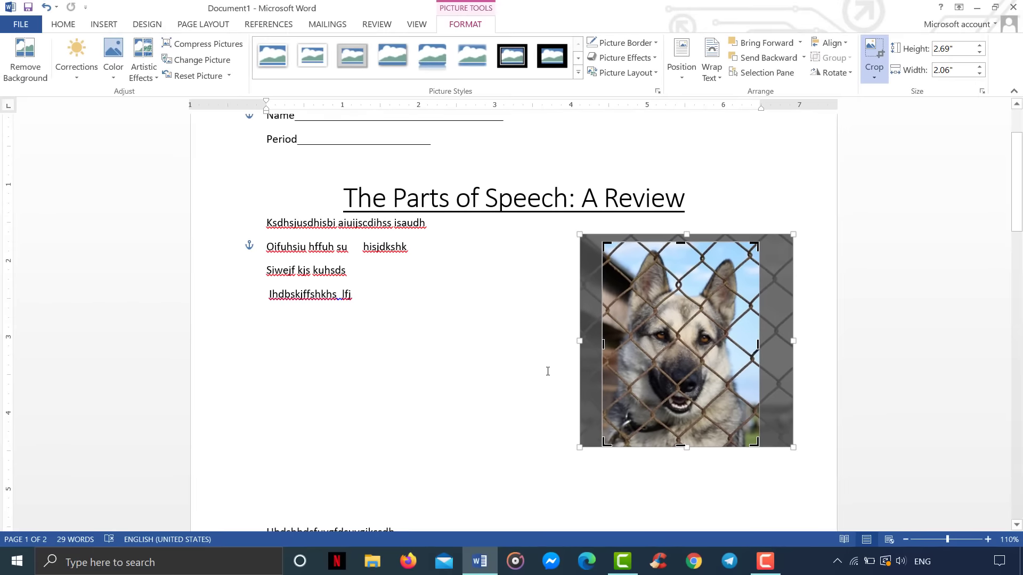
left_click(497, 386)
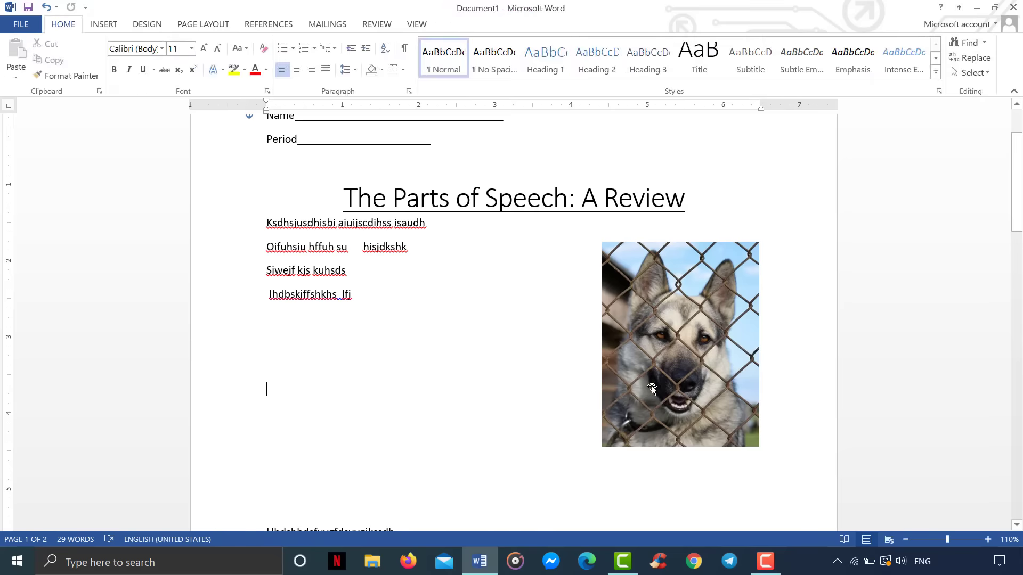
left_click_drag(651, 386, 700, 364)
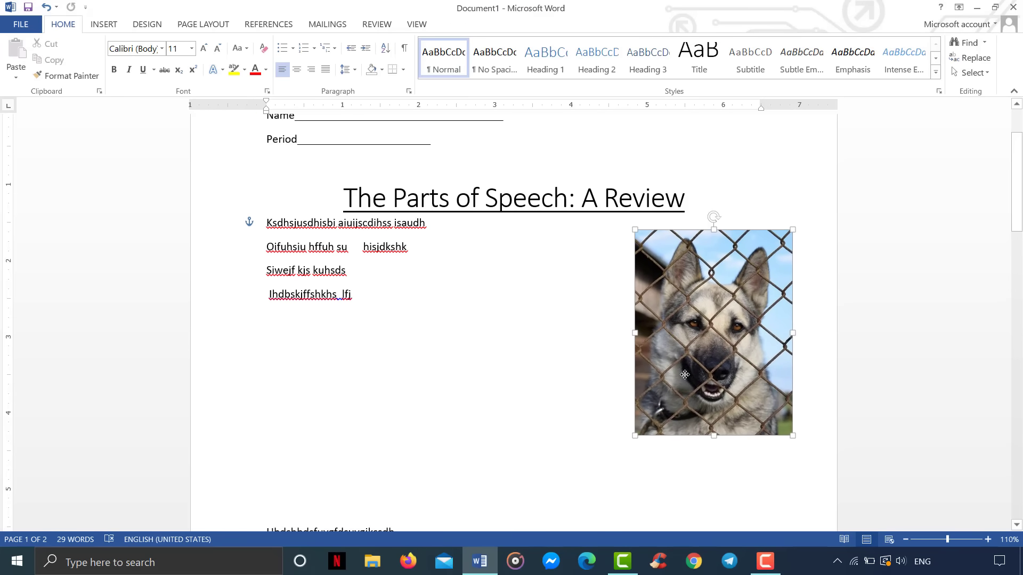
left_click(546, 379)
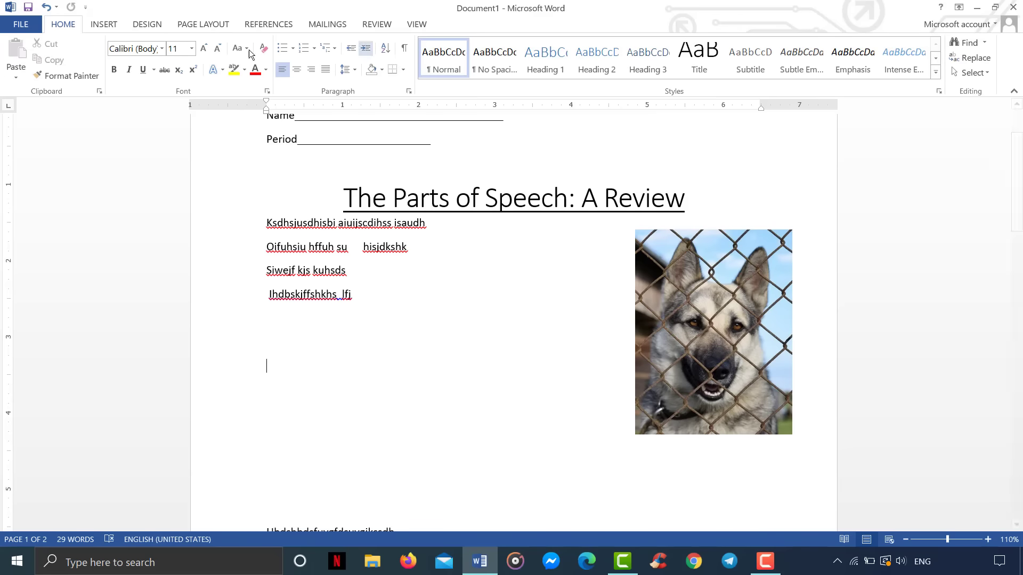
left_click(105, 30)
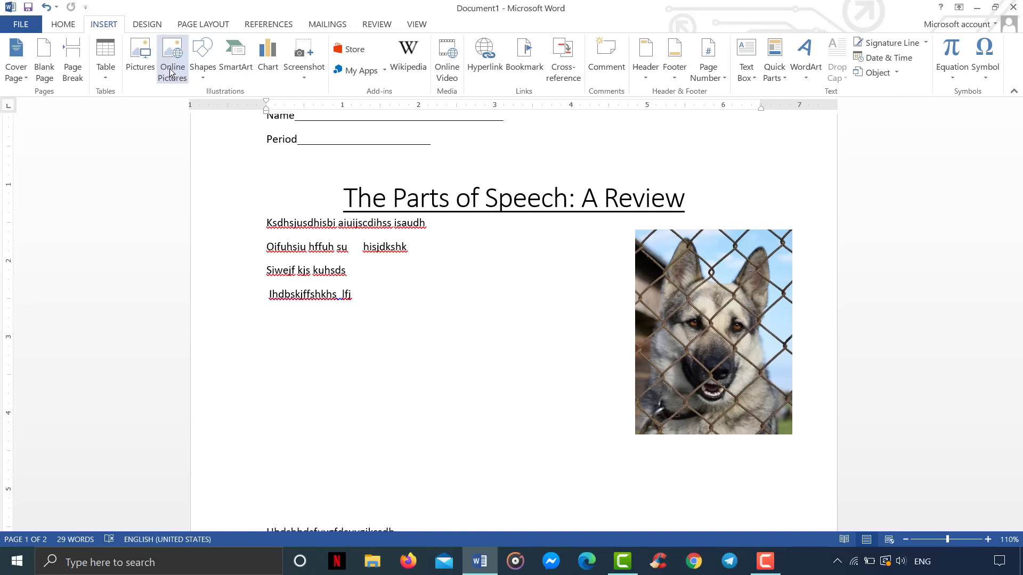
left_click(203, 75)
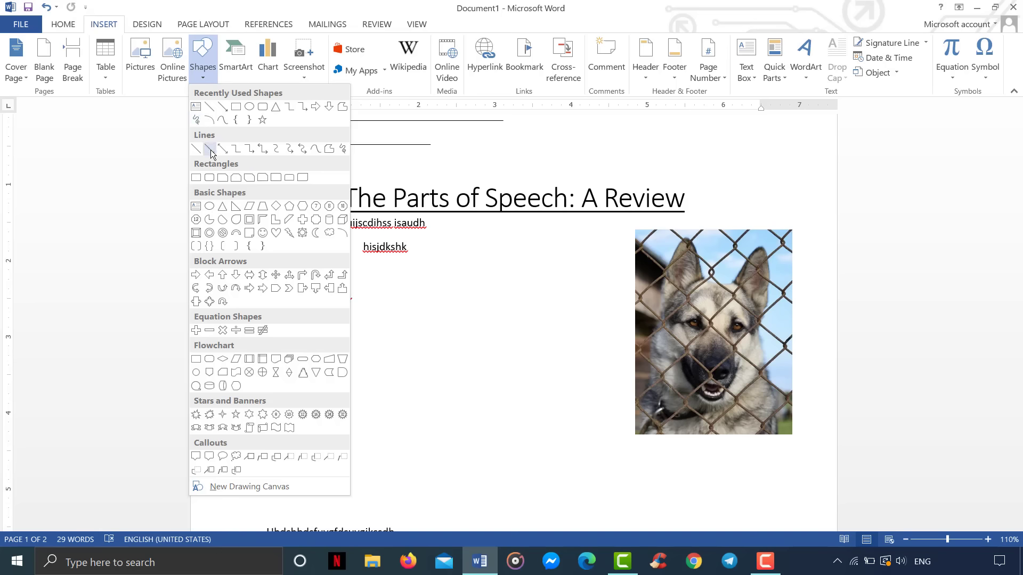
left_click(211, 153)
mouse_move(407, 293)
left_mouse_down()
mouse_move(603, 436)
mouse_move(496, 163)
left_mouse_up()
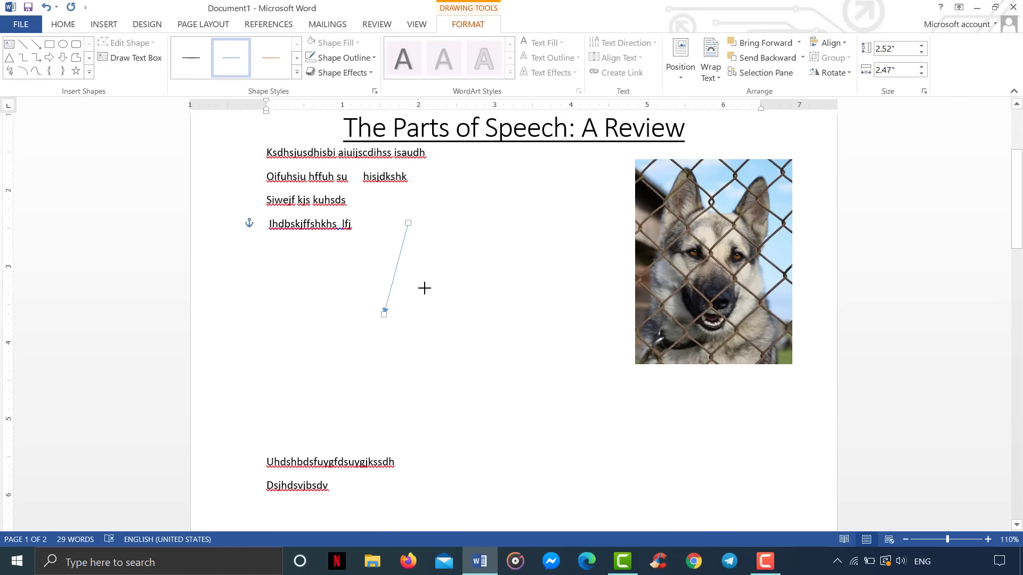
mouse_move(496, 164)
left_mouse_down()
mouse_move(536, 341)
mouse_move(594, 281)
left_mouse_up()
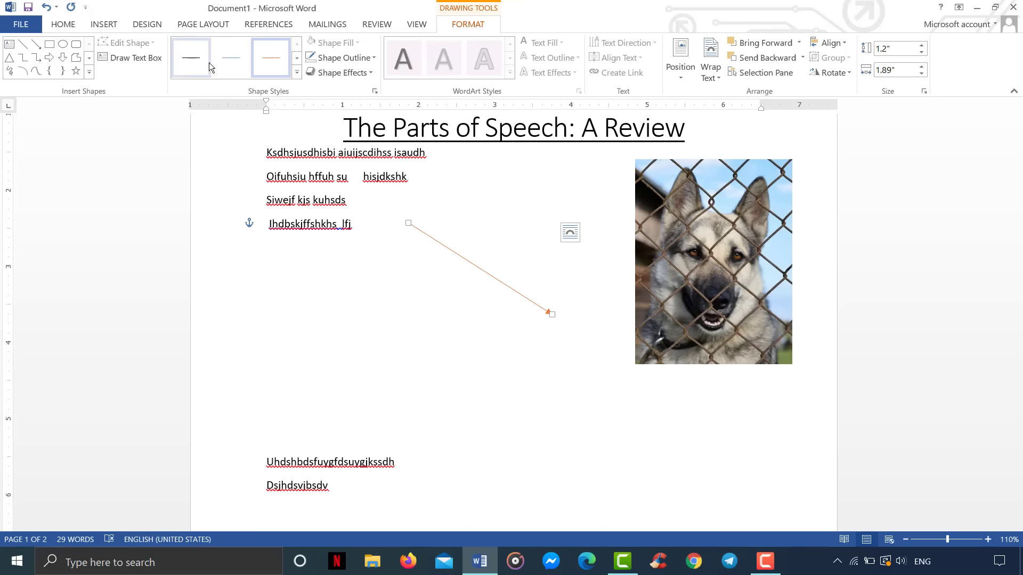
left_click(341, 59)
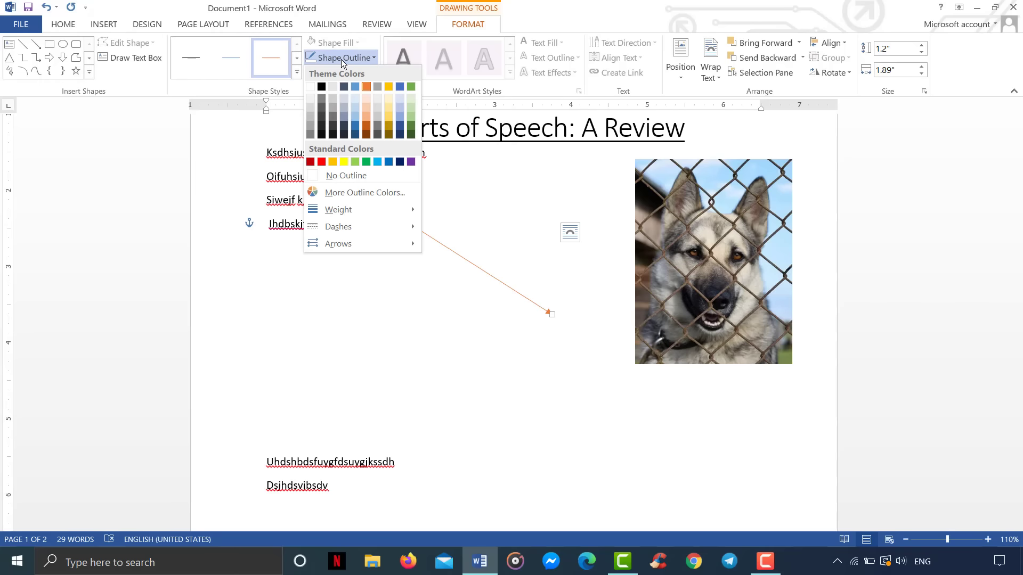
left_click(342, 59)
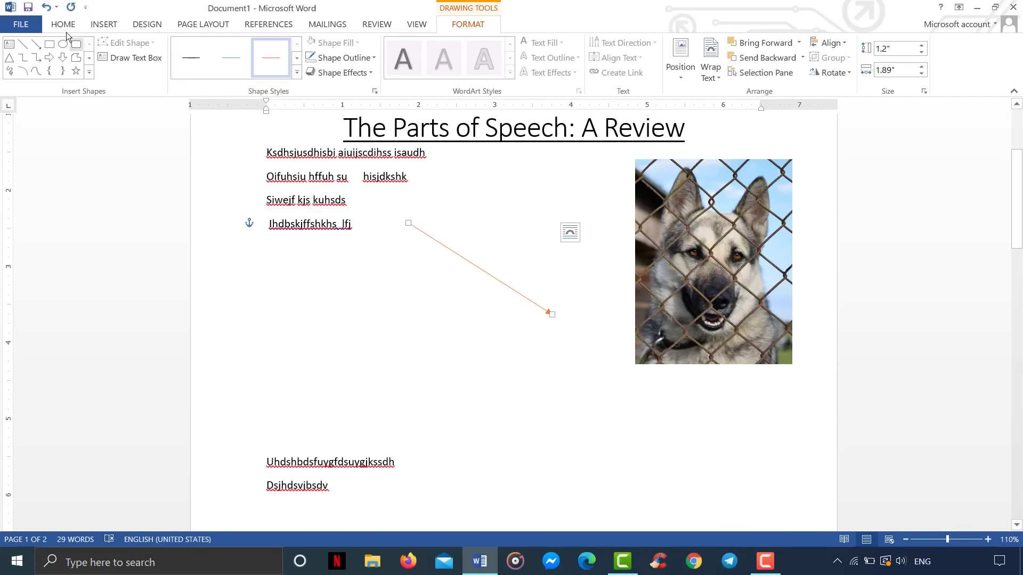
left_click(50, 11)
left_click(52, 15)
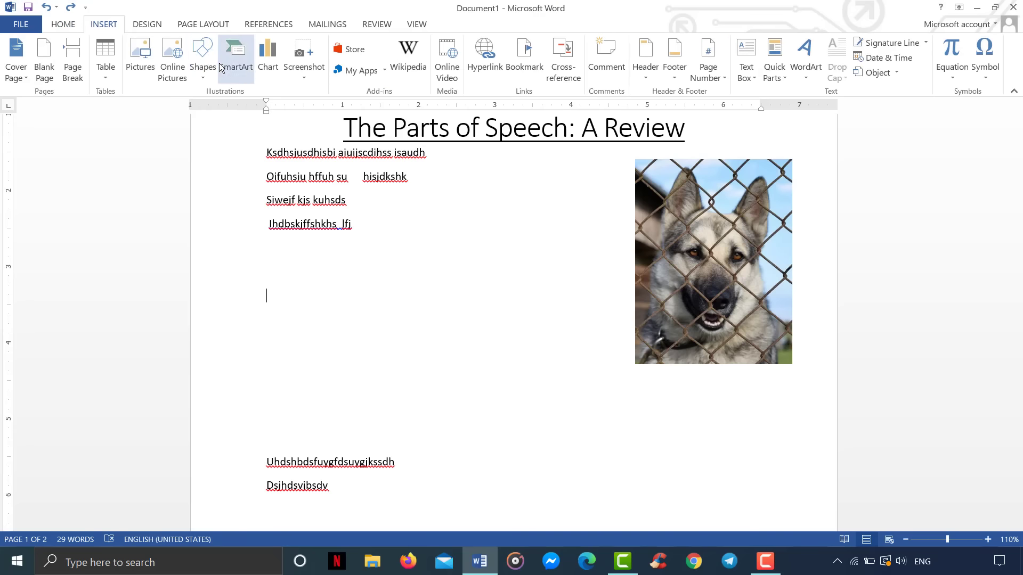
left_click(208, 75)
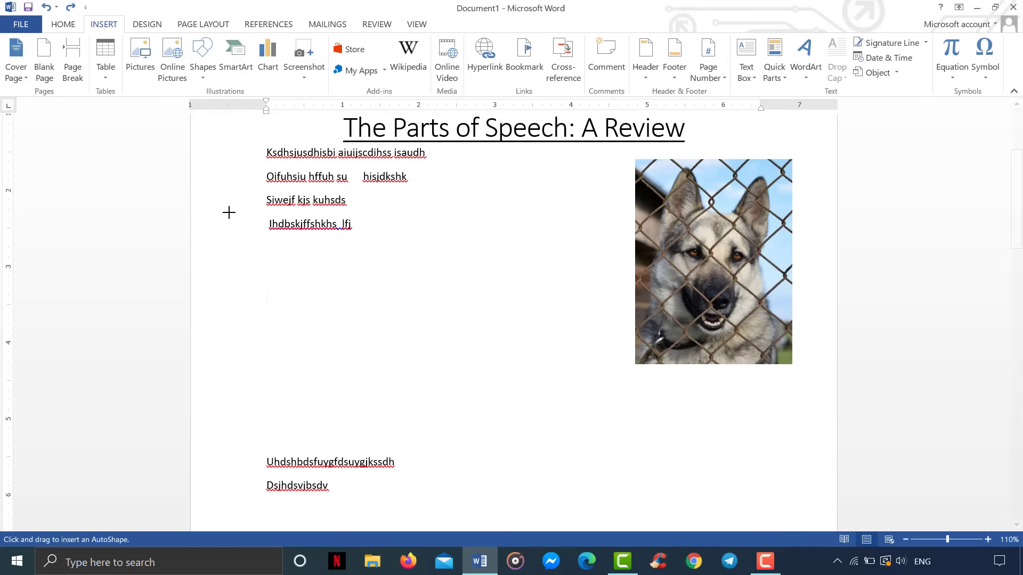
left_click(196, 177)
mouse_move(387, 219)
left_mouse_down()
mouse_move(487, 358)
mouse_move(598, 369)
left_mouse_up()
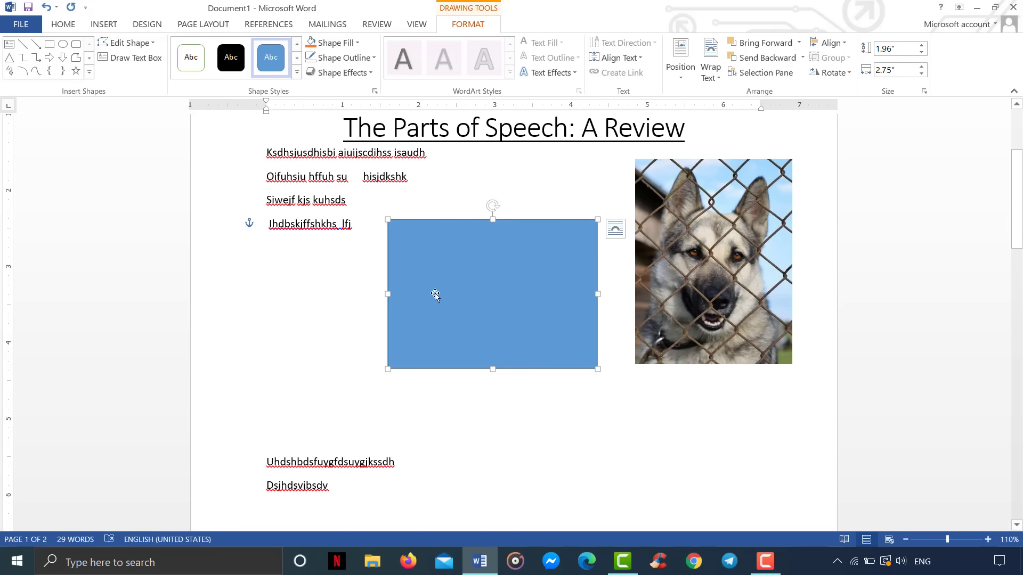
left_click(191, 60)
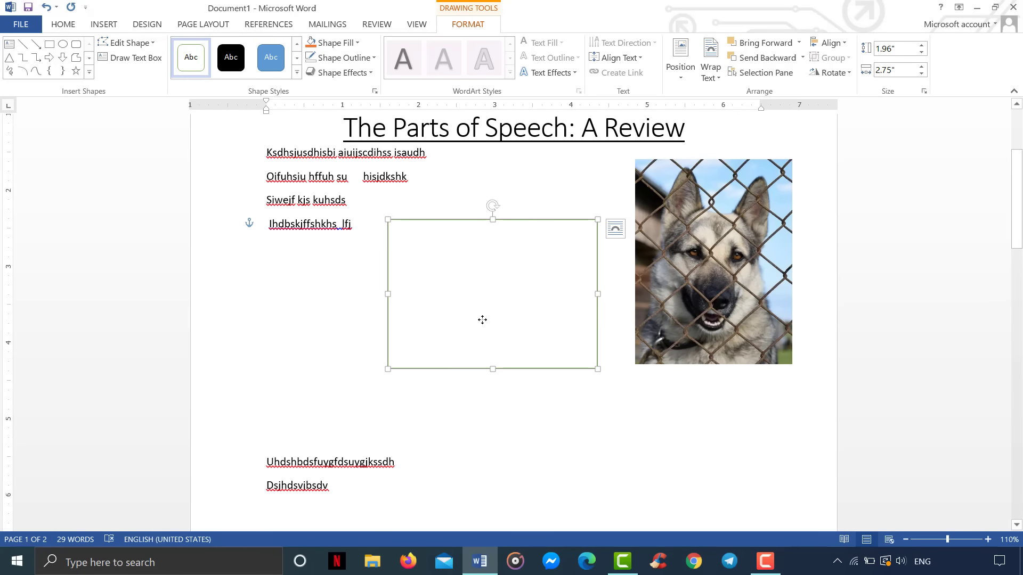
left_click(311, 321)
left_click(425, 308)
left_click(358, 60)
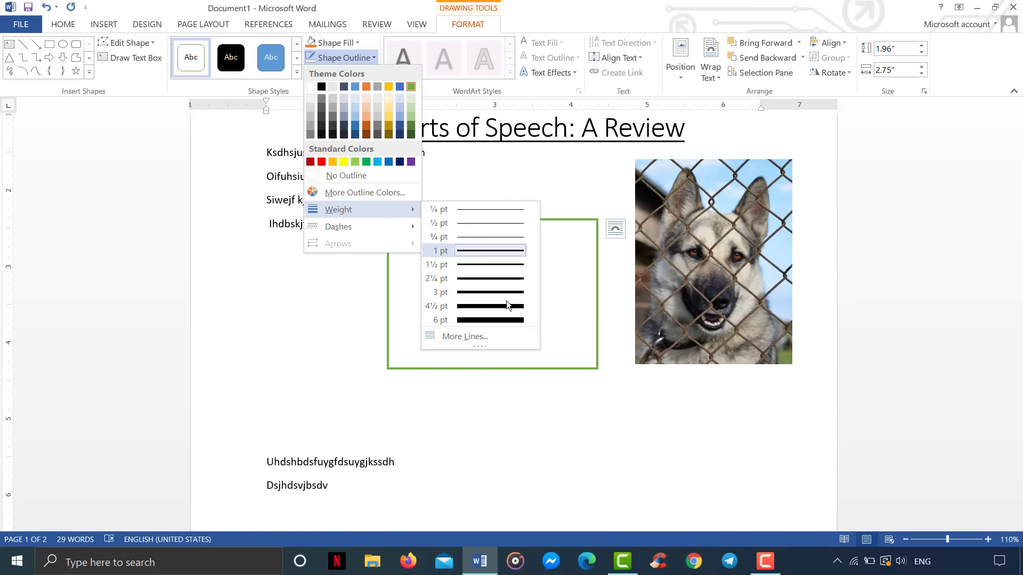
mouse_move(338, 226)
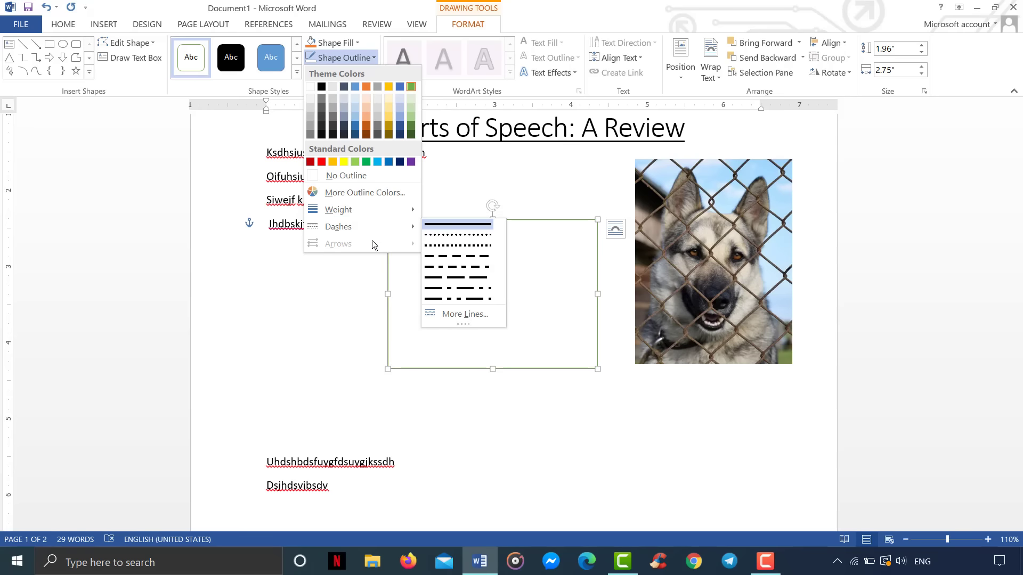
left_click(362, 283)
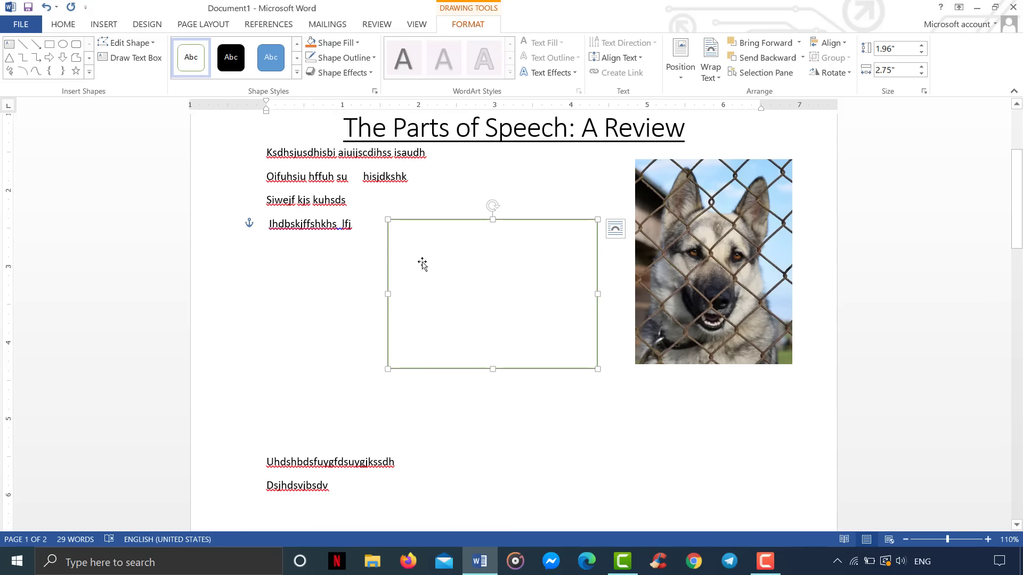
key("Delete")
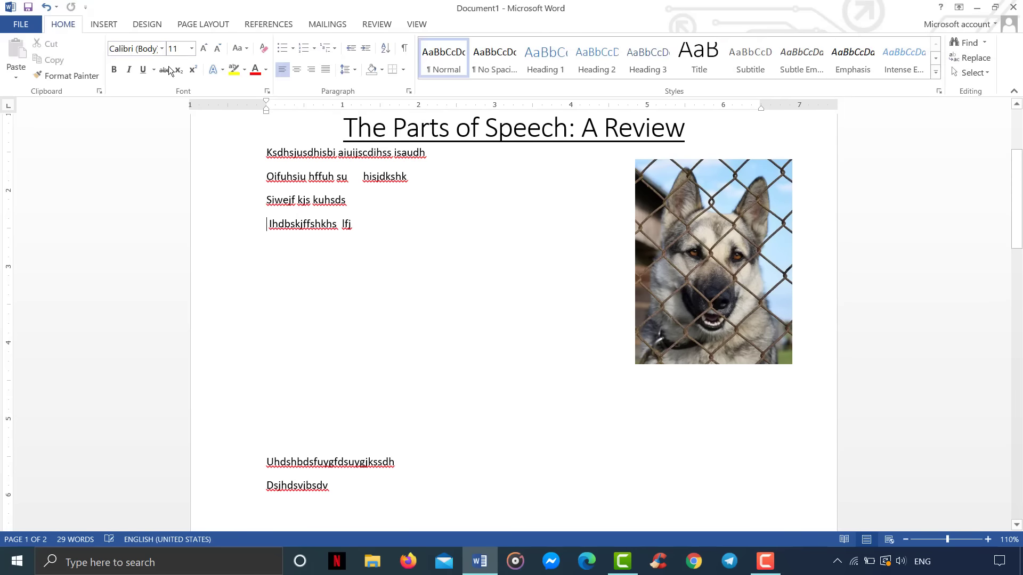
left_click(111, 30)
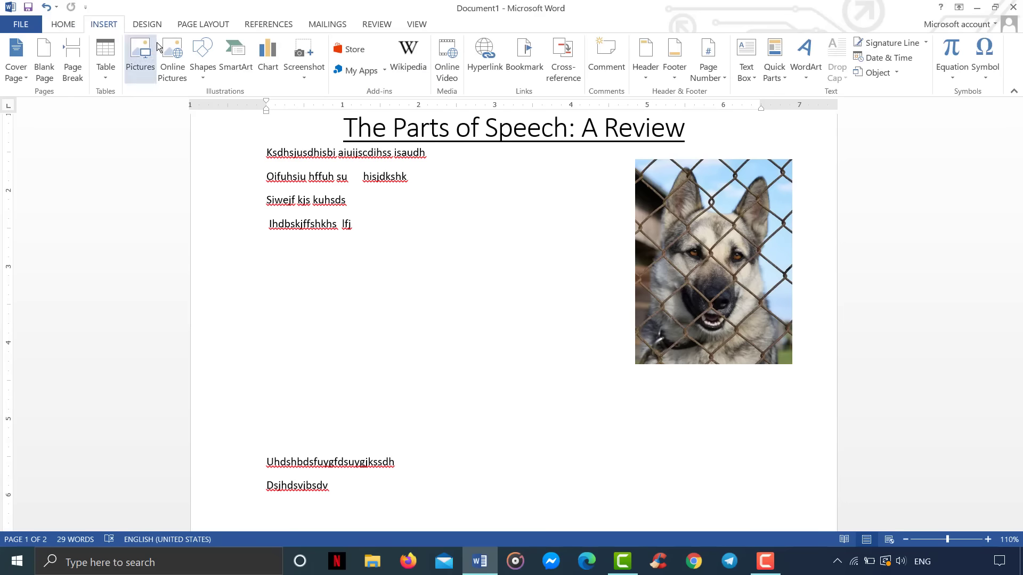
left_click(201, 69)
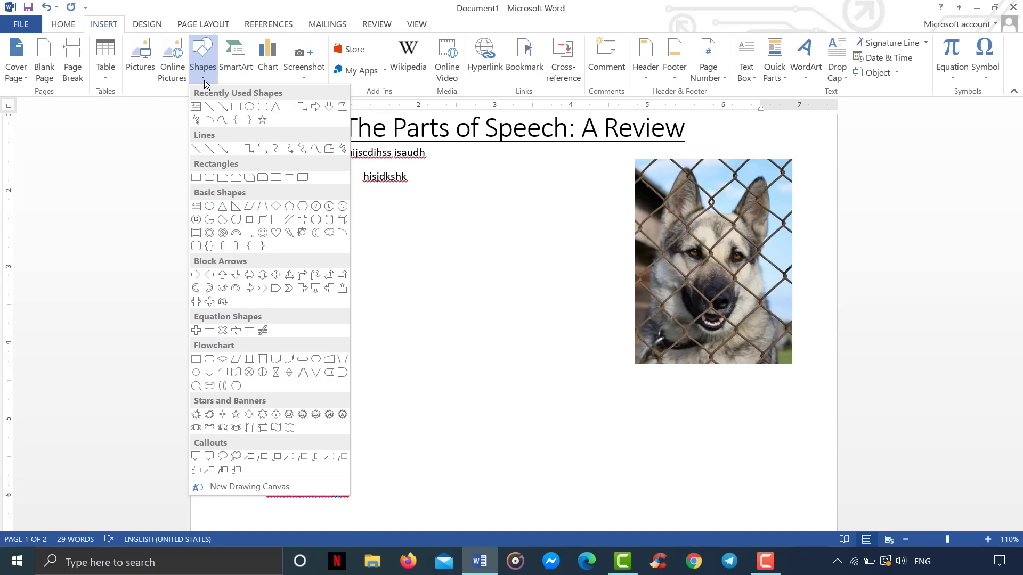
left_click(504, 357)
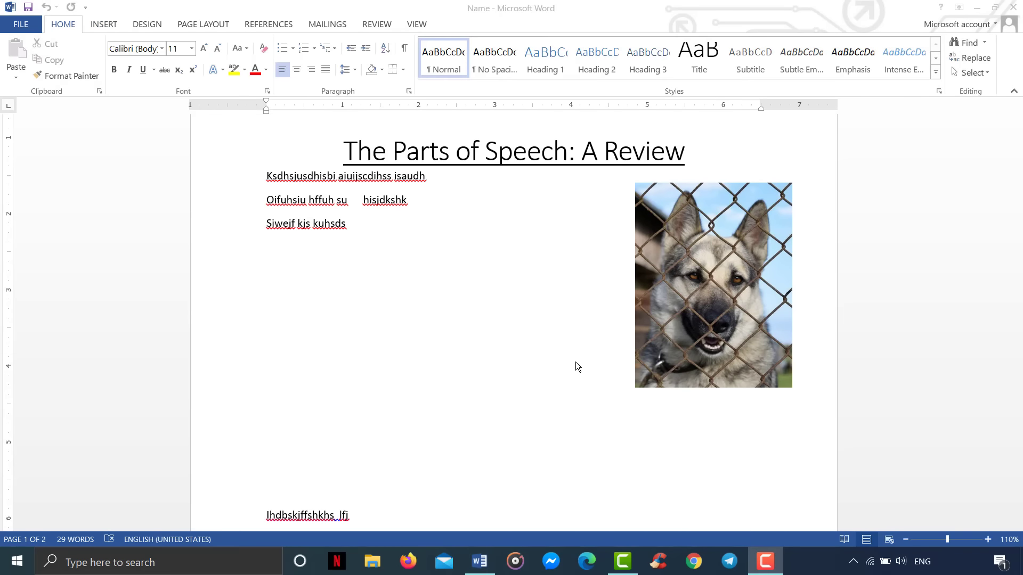
left_click(95, 25)
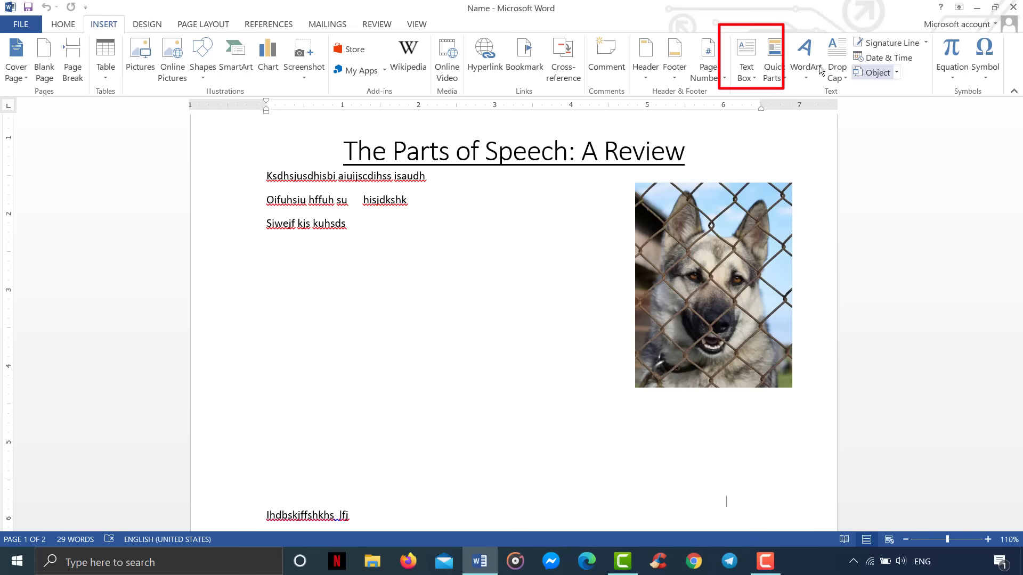
- Insert a Simple Text Box of three filler lines and position it among the body lines
left_click(747, 61)
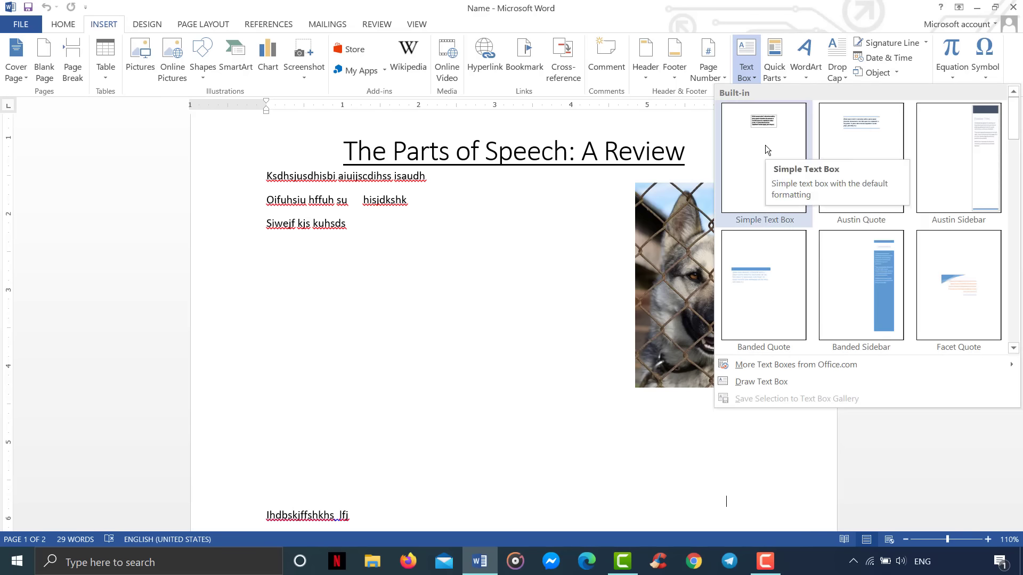
left_click(765, 145)
type("Ksadnkeshfiuyfbemnsdvb sdjgsasudhgqjwahbfjygauhb kjsdhbcdskjn")
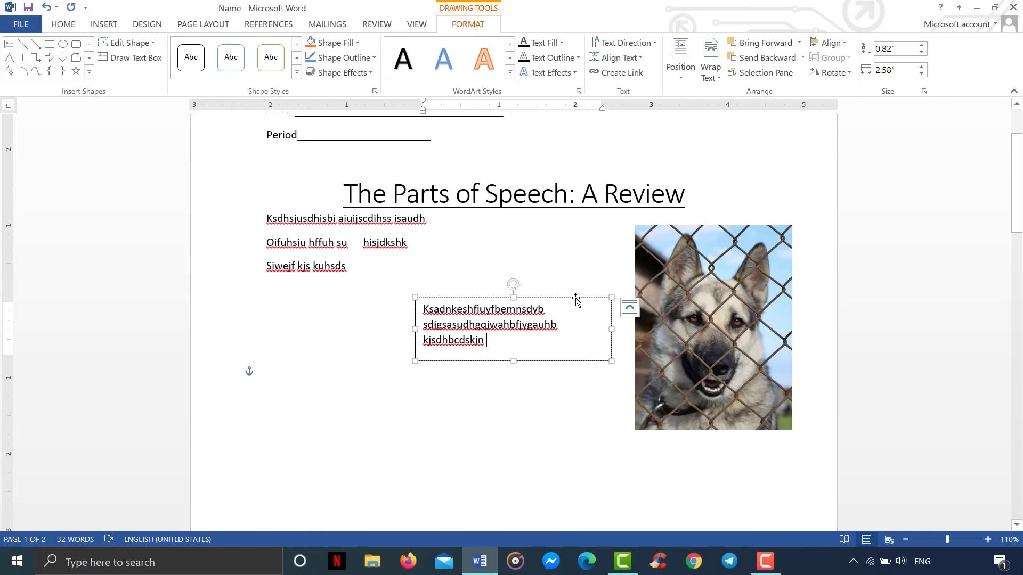
mouse_move(574, 299)
left_mouse_down()
mouse_move(494, 263)
mouse_move(474, 333)
left_mouse_up()
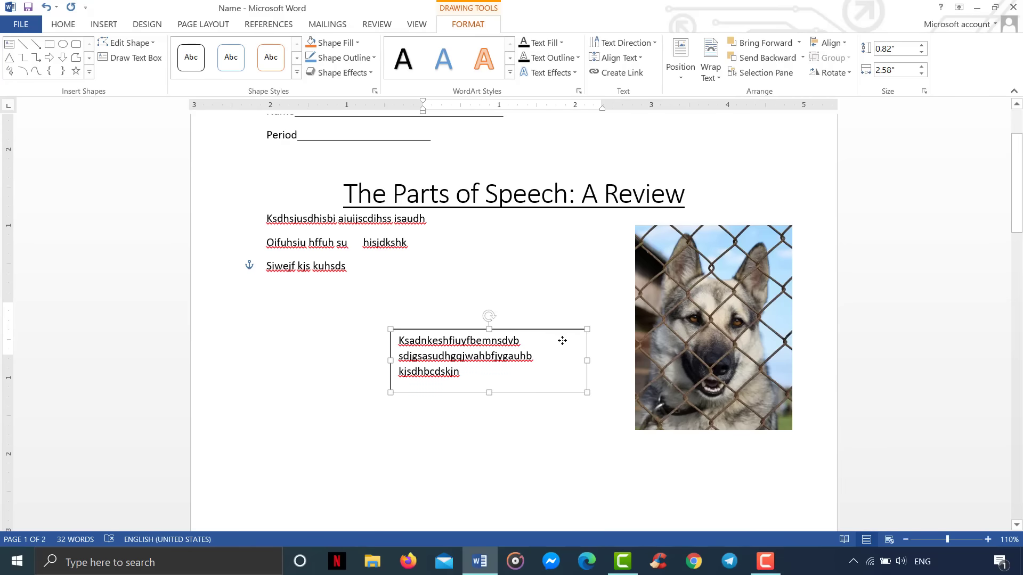
mouse_move(474, 333)
left_mouse_down()
mouse_move(384, 259)
mouse_move(408, 231)
mouse_move(484, 228)
left_mouse_up()
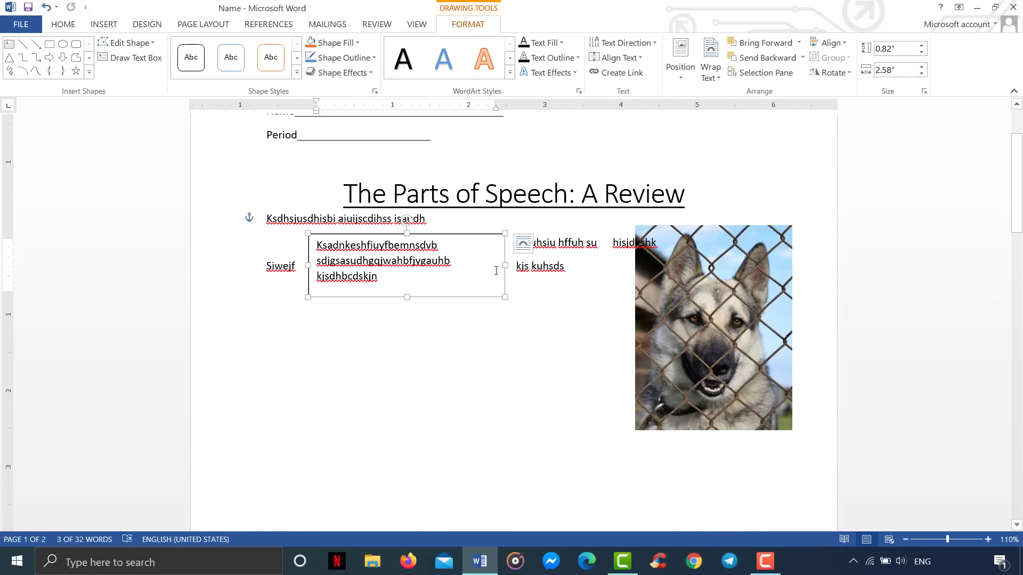
- Change the text box wrapping to In Front of Text
left_click(522, 245)
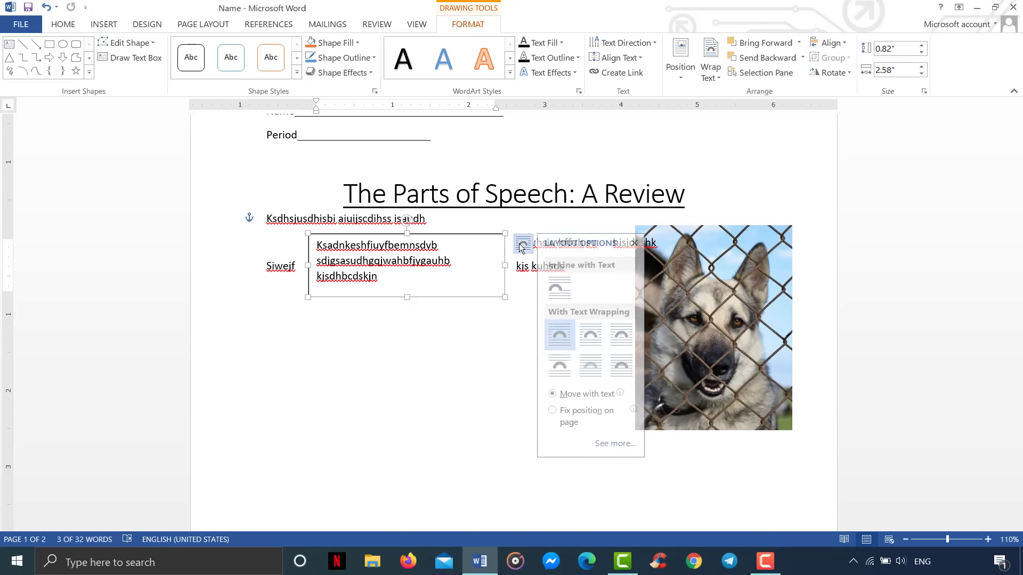
left_click(593, 369)
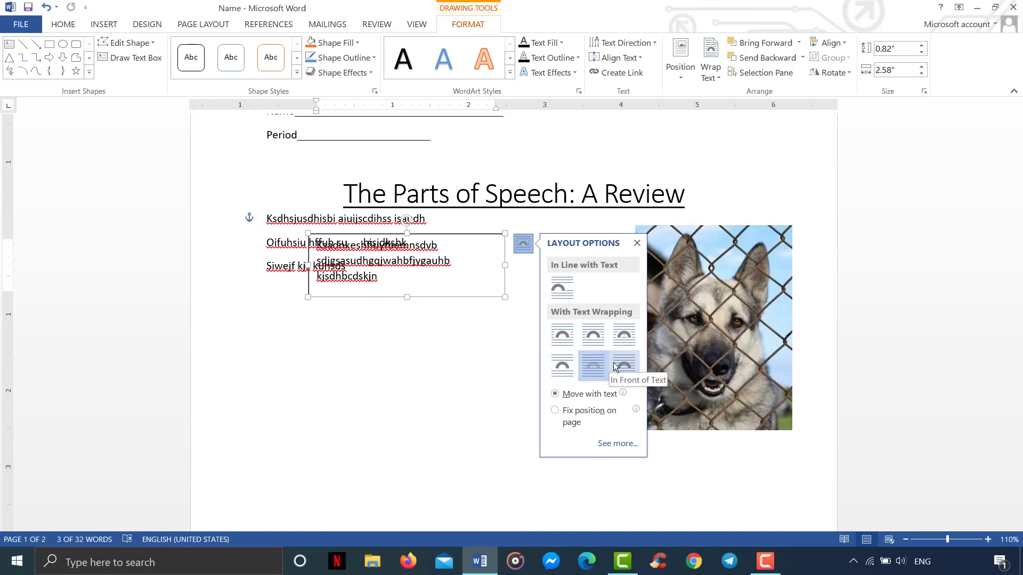
left_click(455, 343)
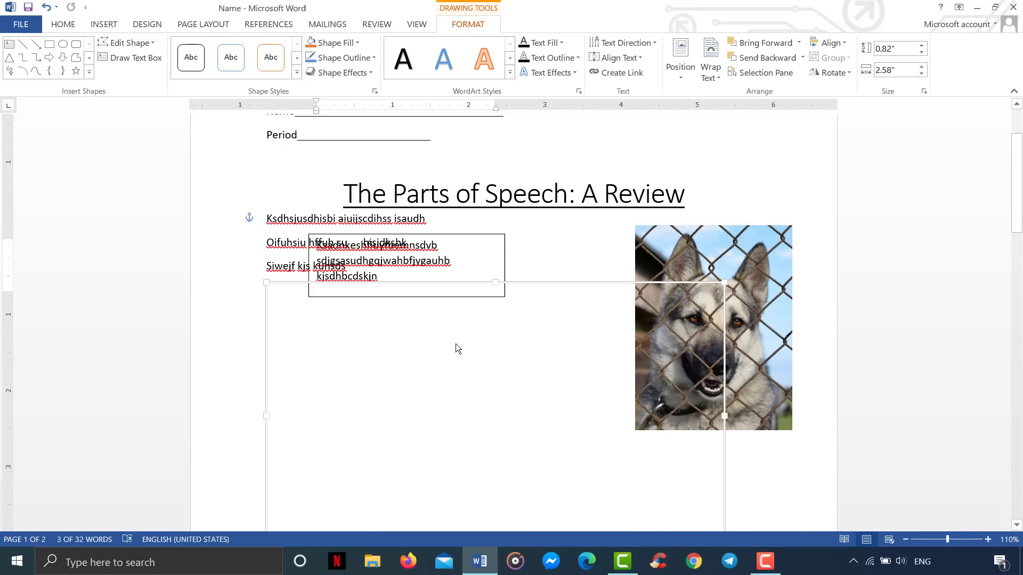
left_click(477, 231)
- Drag the text box to sit just below the dog photo on the right, then go to Review
left_click_drag(477, 231, 626, 234)
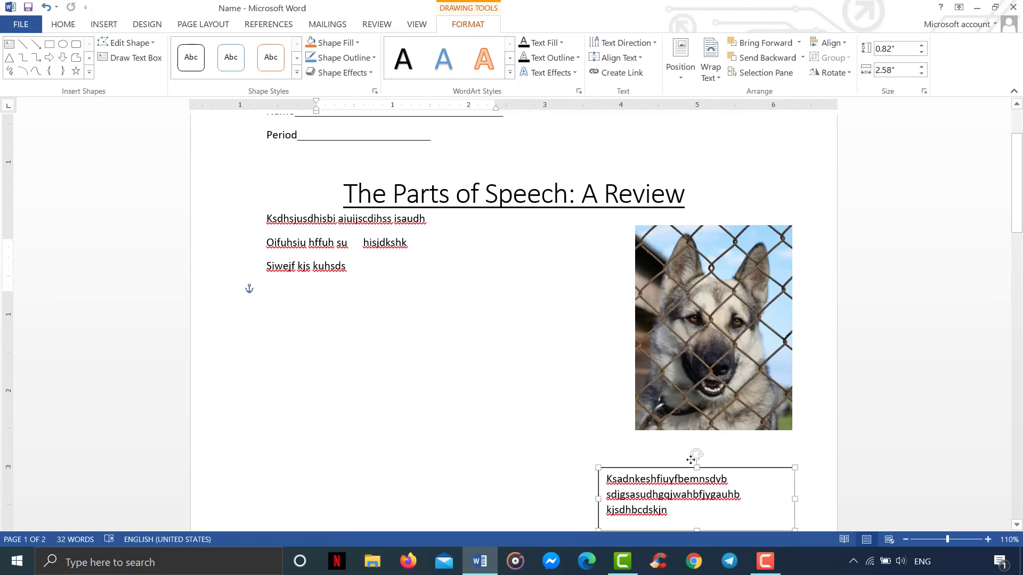
mouse_move(626, 234)
left_mouse_down()
mouse_move(520, 314)
mouse_move(566, 194)
mouse_move(797, 131)
mouse_move(788, 503)
left_mouse_up()
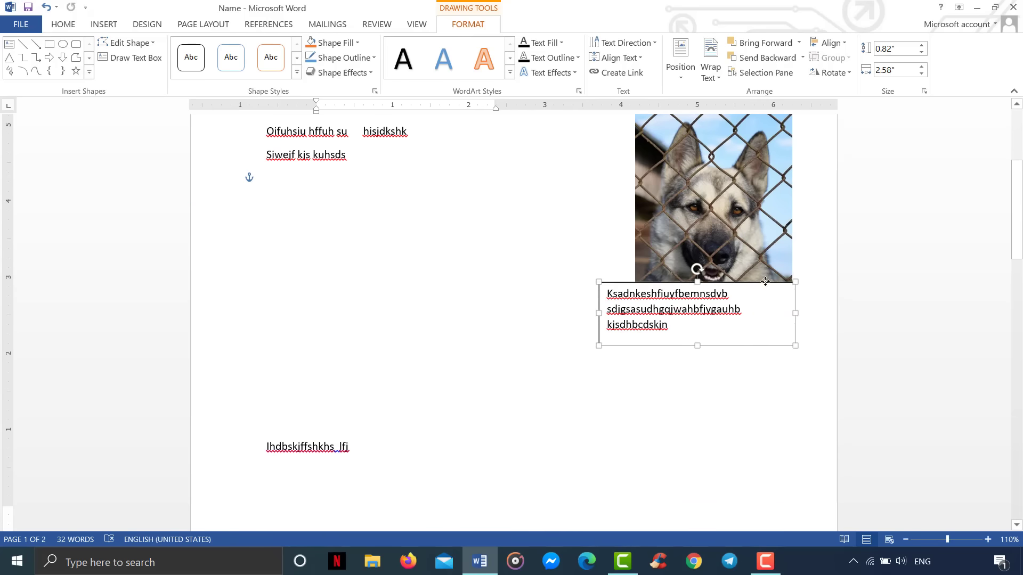
mouse_move(787, 503)
left_mouse_down()
mouse_move(770, 345)
mouse_move(411, 212)
mouse_move(762, 335)
left_mouse_up()
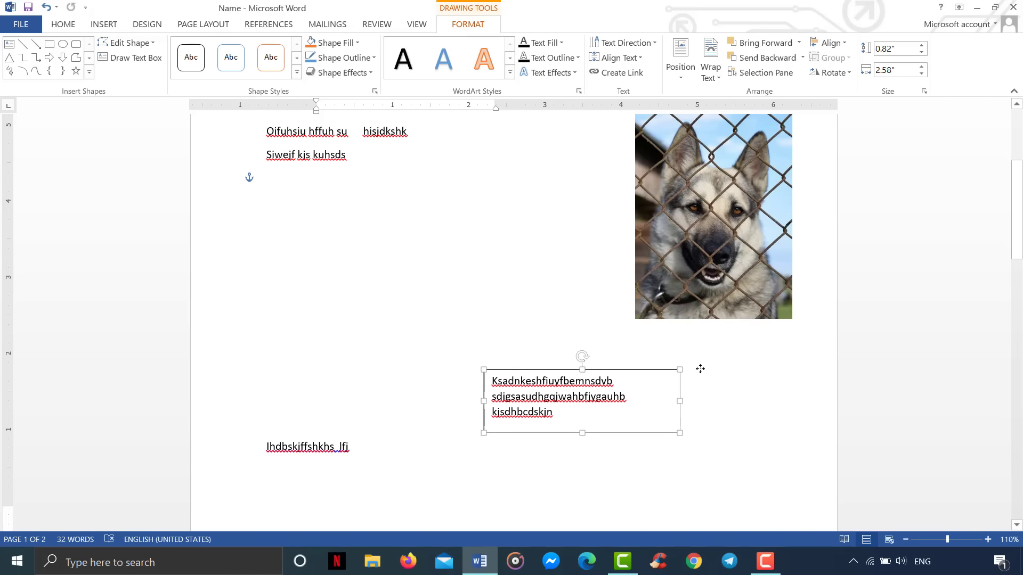
left_click_drag(762, 334, 778, 339)
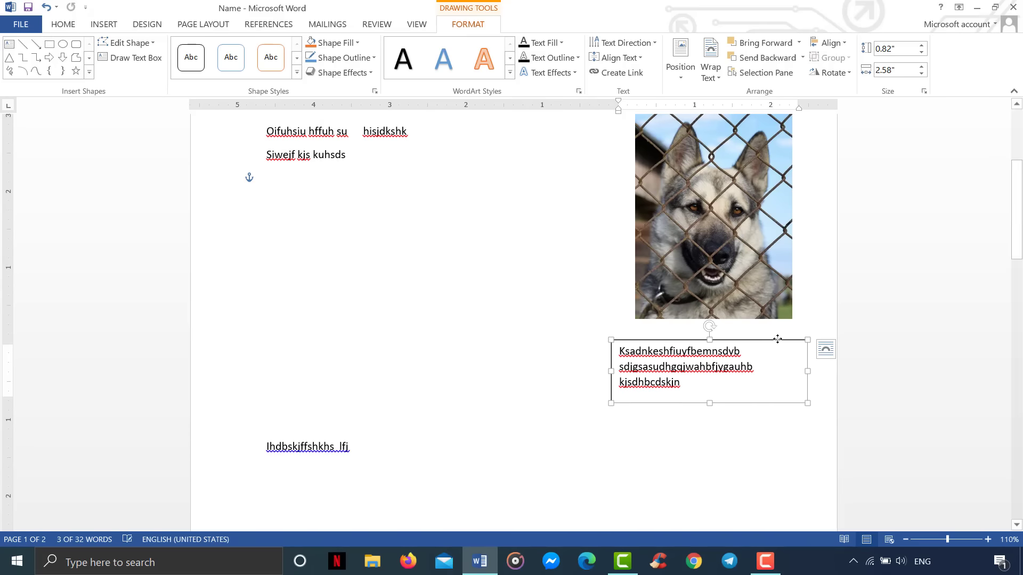
left_click(618, 431)
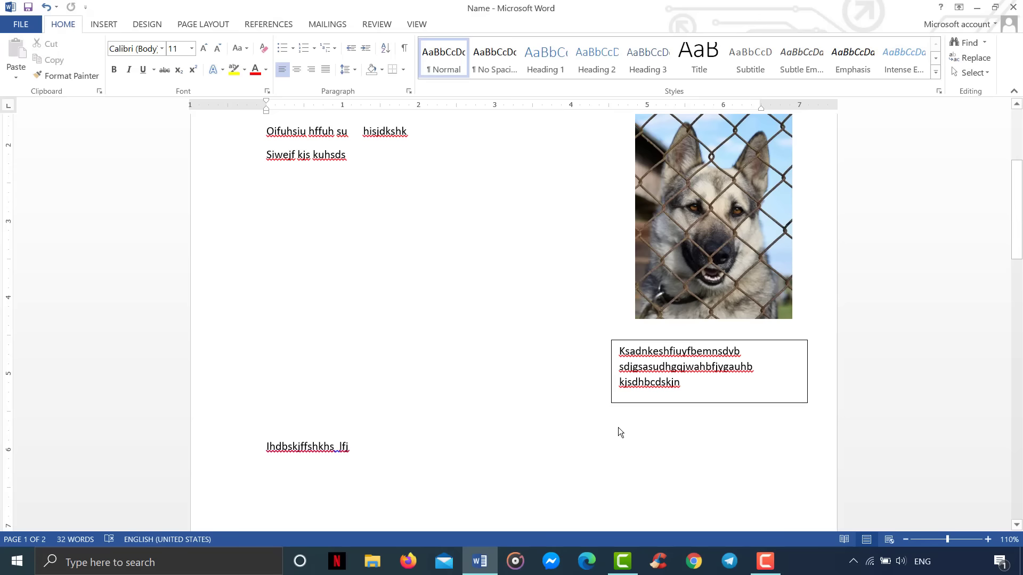
left_click(375, 24)
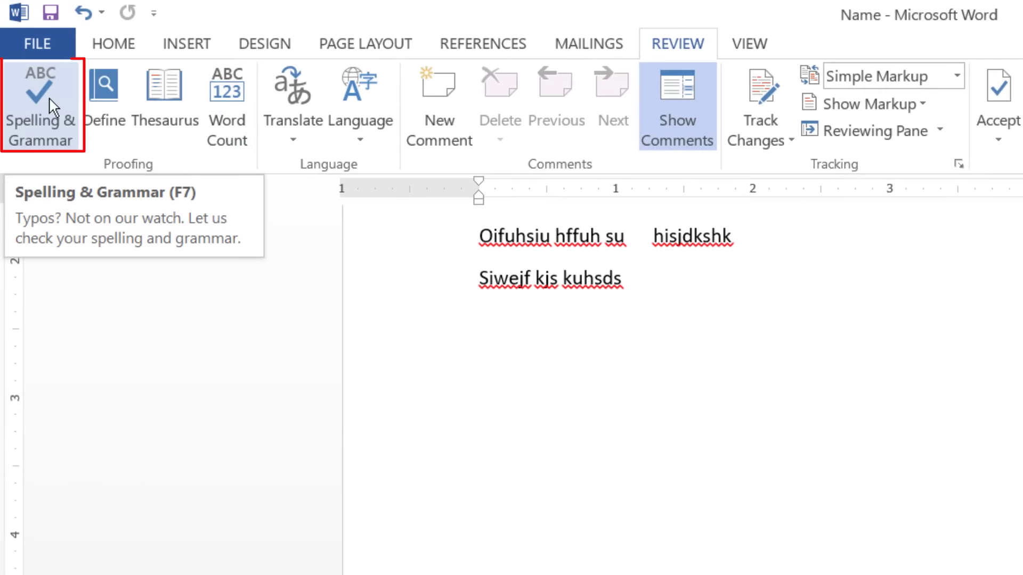
left_click(34, 113)
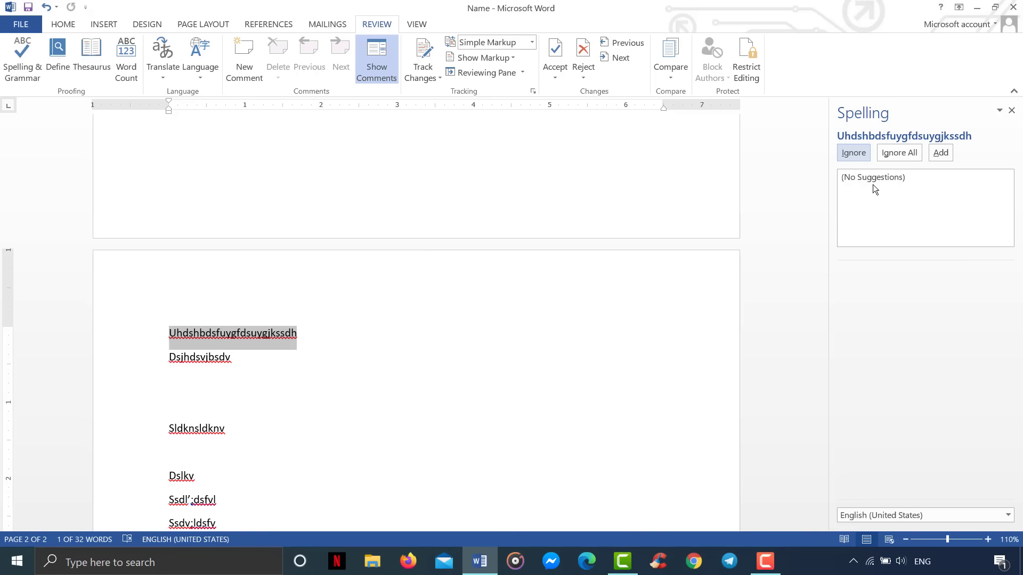
left_click(1011, 111)
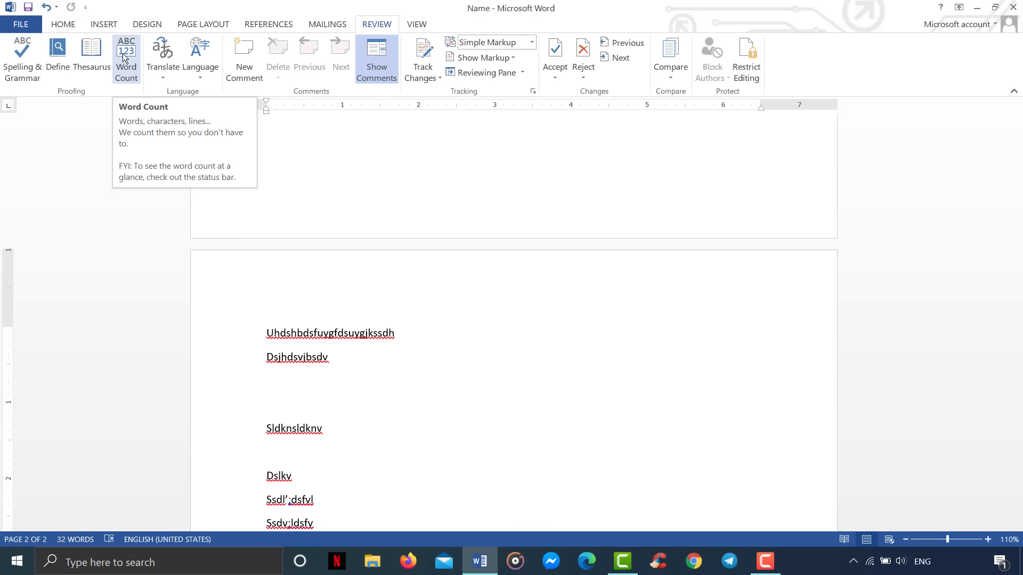
- Check the word count (32 words, 2 pages), try Thesaurus on the first word, then return Home
left_click(124, 57)
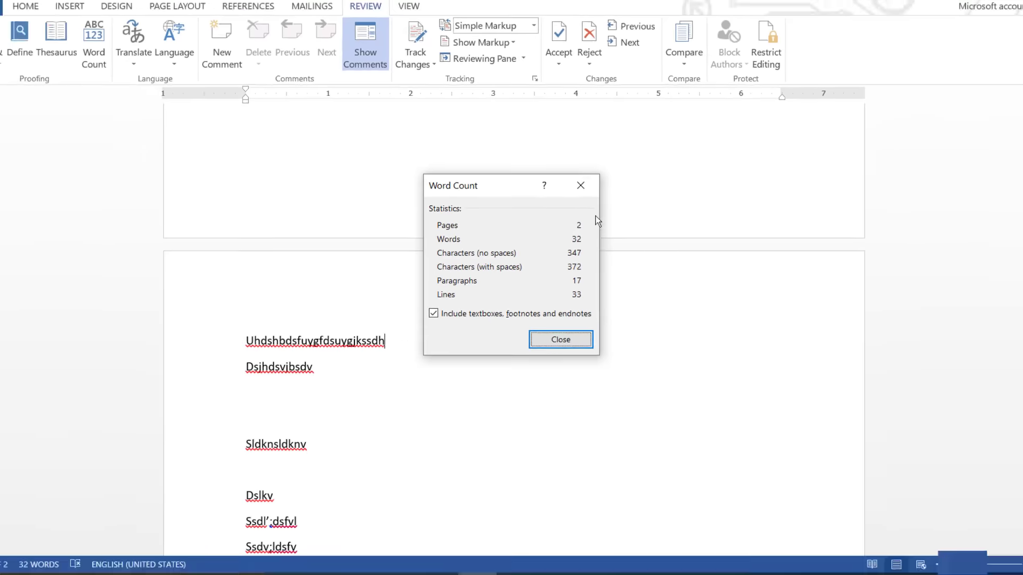
left_click(575, 190)
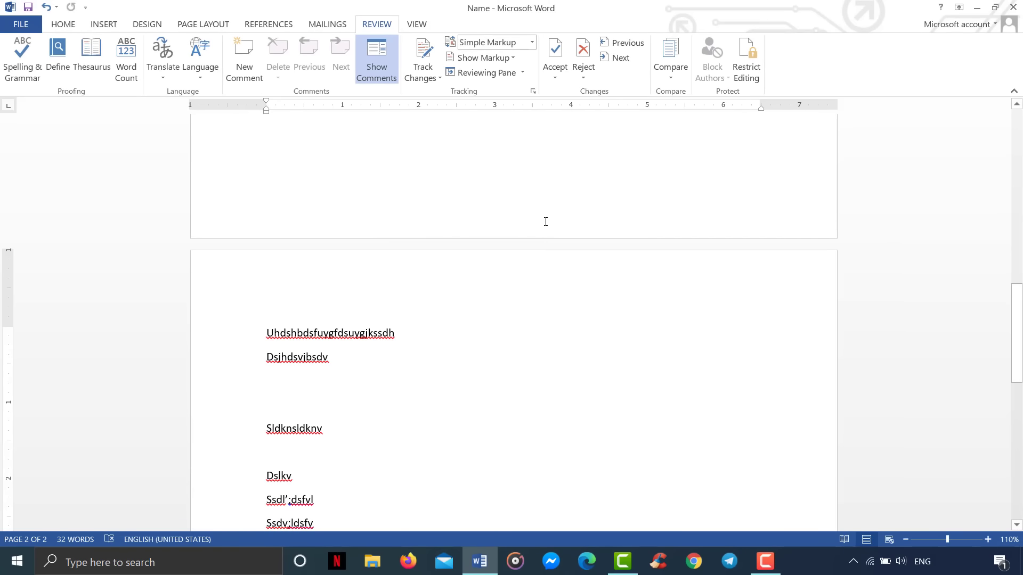
left_click(93, 66)
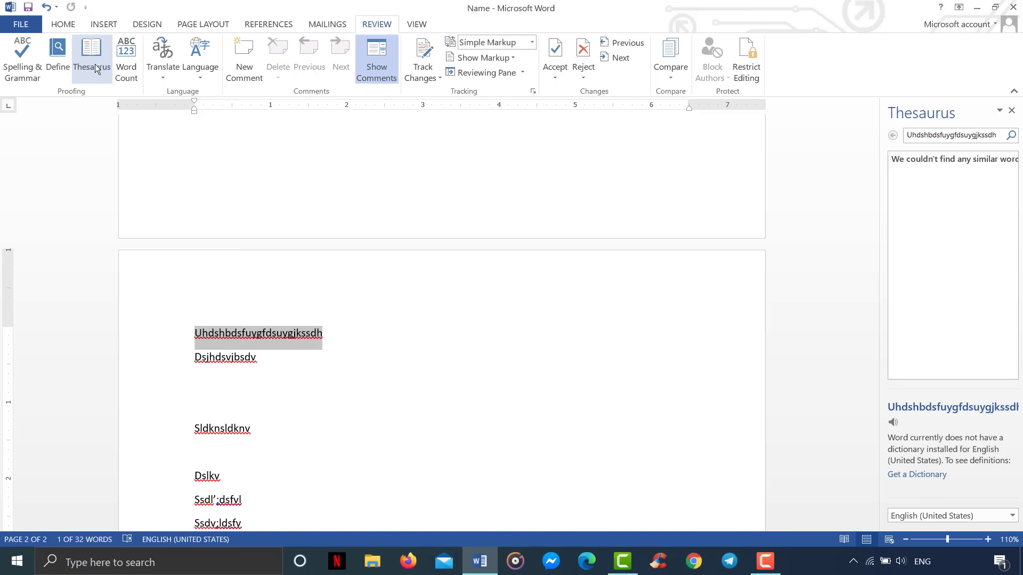
left_click(95, 64)
left_click(64, 25)
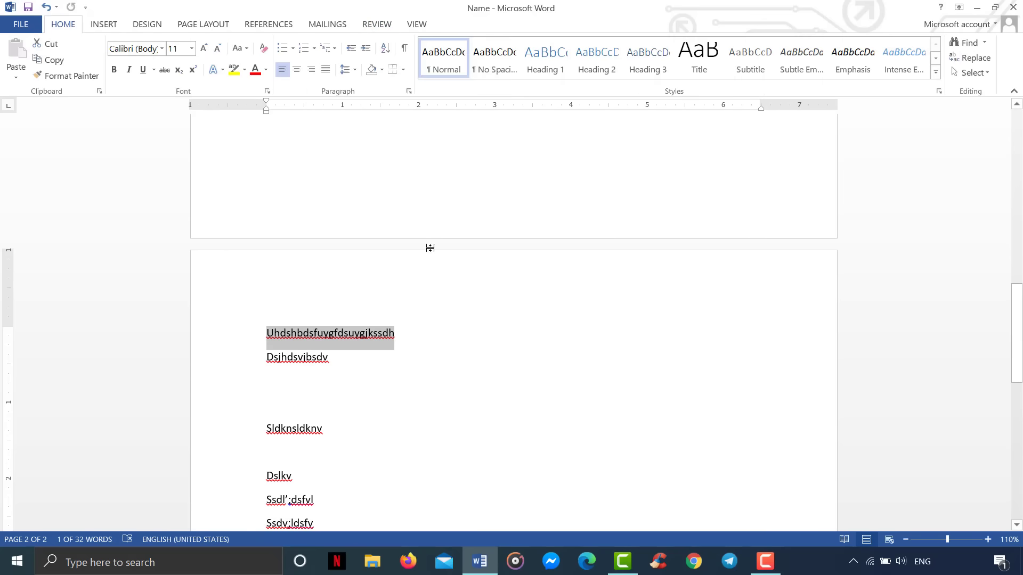
scroll(526, 300, "up", 8)
scroll(526, 300, "up", 8)
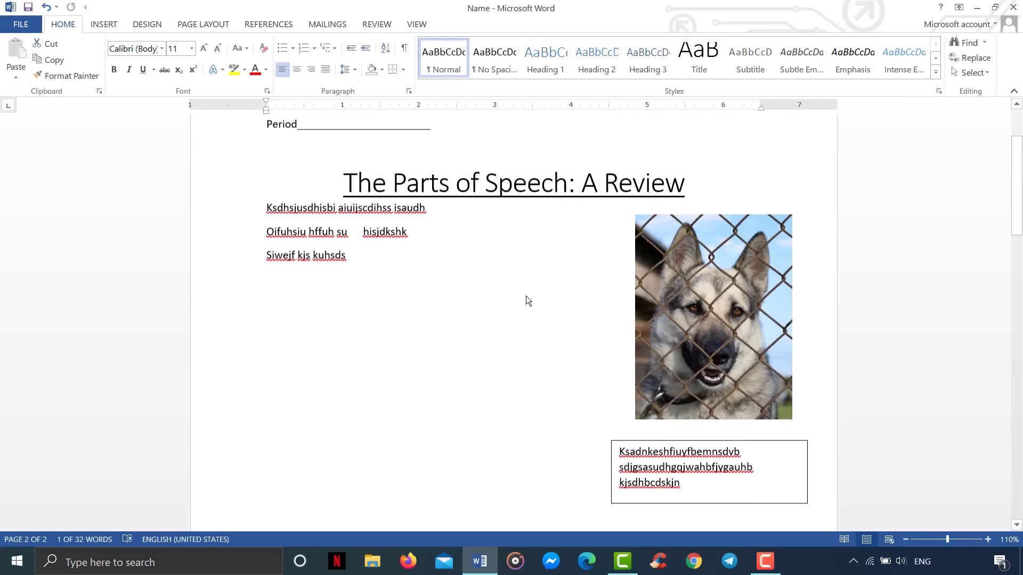
scroll(526, 297, "up", 3)
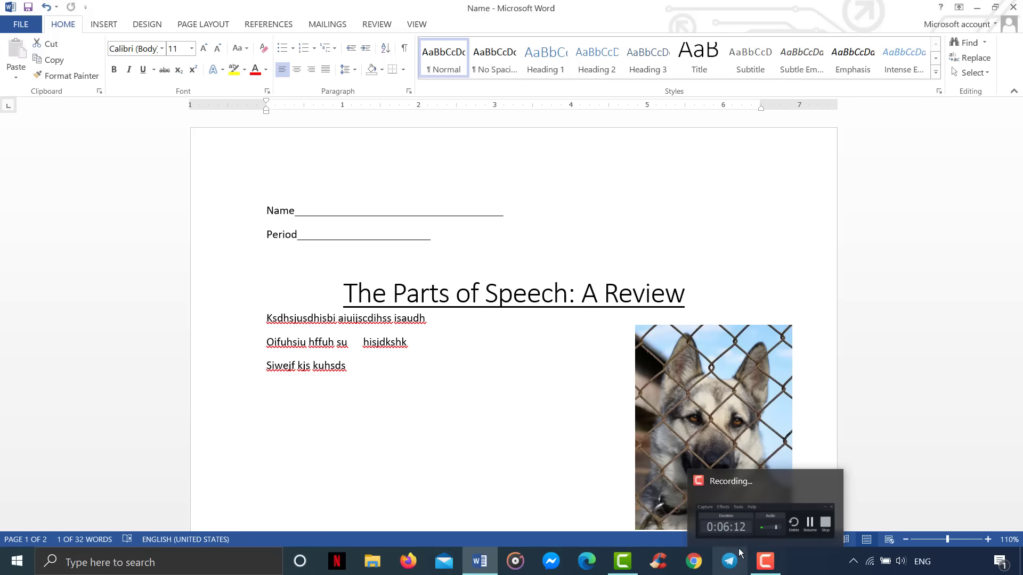
scroll(512, 382, "down", 2)
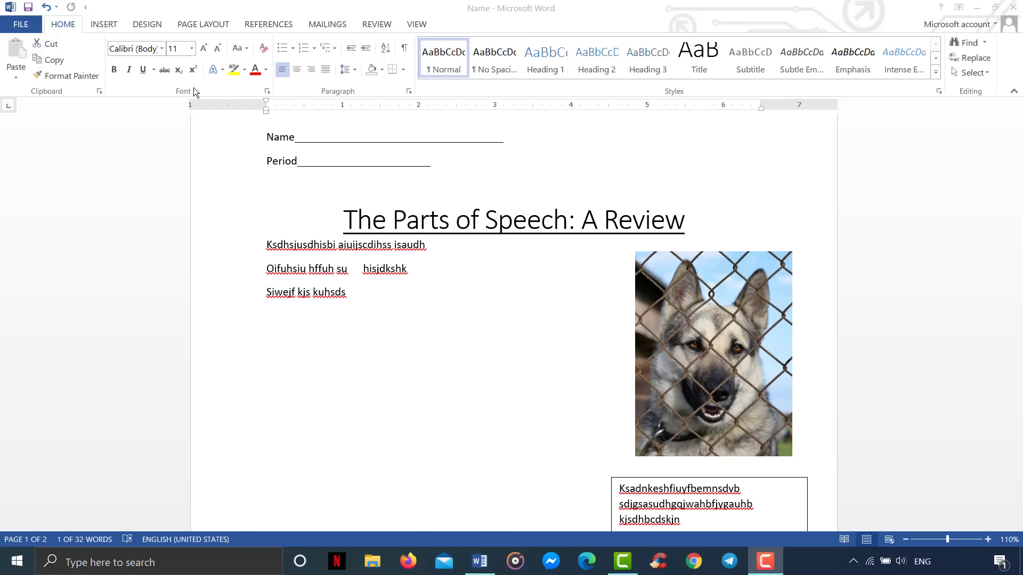
- Scroll through the font list and close it, keeping Calibri (Body) as the font
left_click(161, 49)
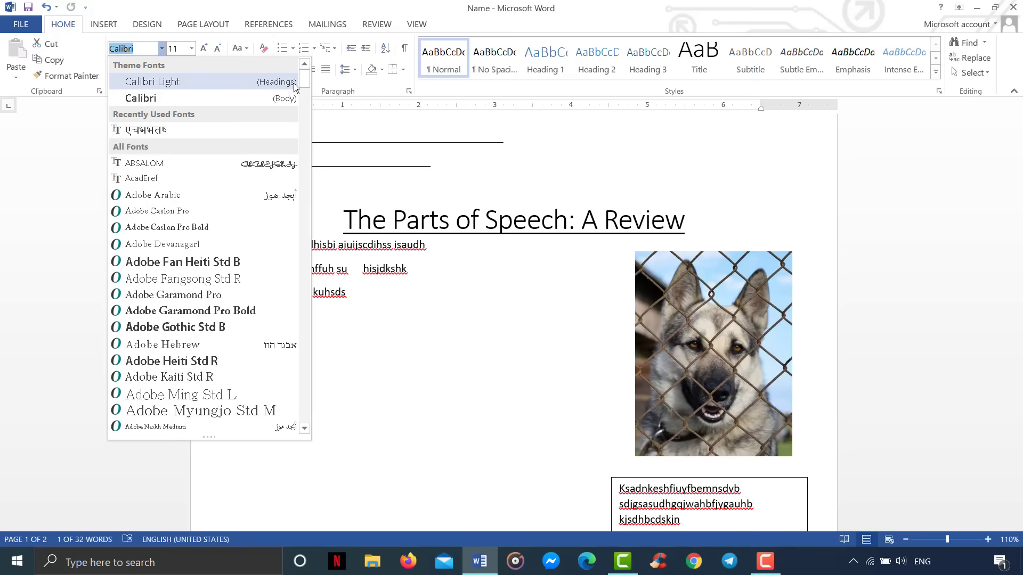
scroll(298, 82, "down", 5)
left_click_drag(301, 81, 307, 354)
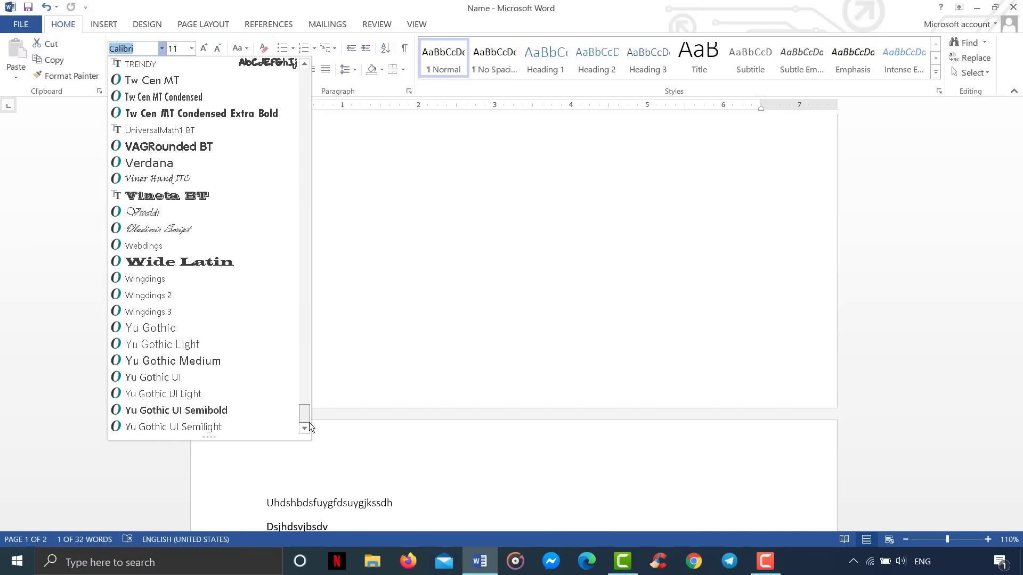
mouse_move(307, 354)
left_mouse_down()
mouse_move(291, 158)
mouse_move(296, 75)
mouse_move(307, 132)
left_mouse_up()
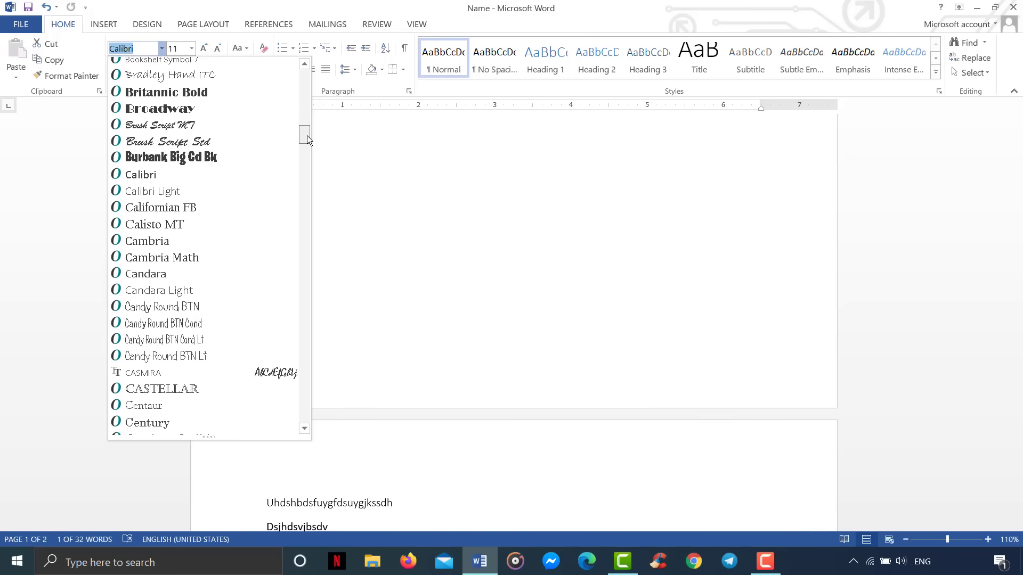
mouse_move(306, 138)
left_mouse_down()
mouse_move(308, 238)
mouse_move(350, 200)
left_mouse_up()
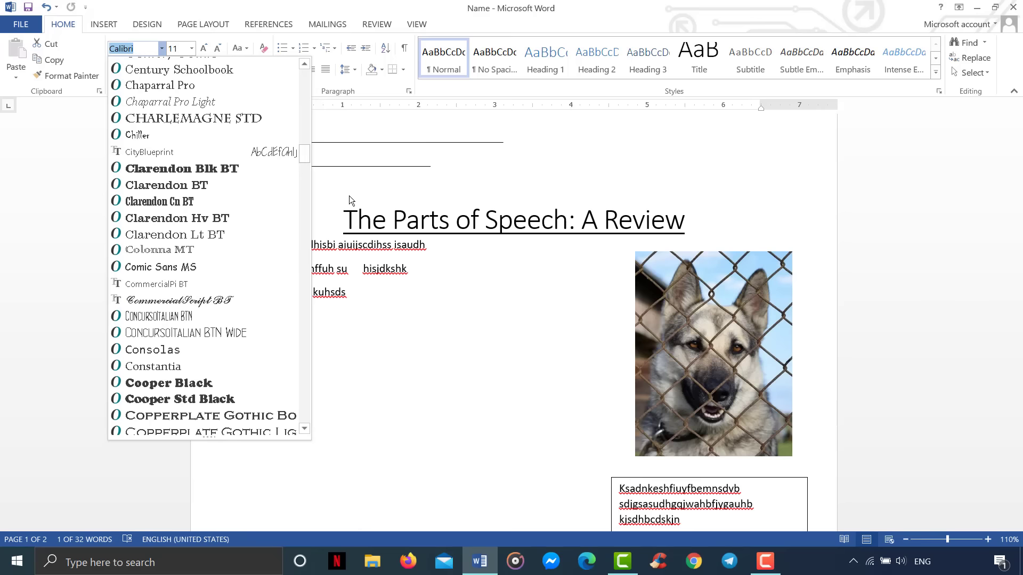
left_click(431, 177)
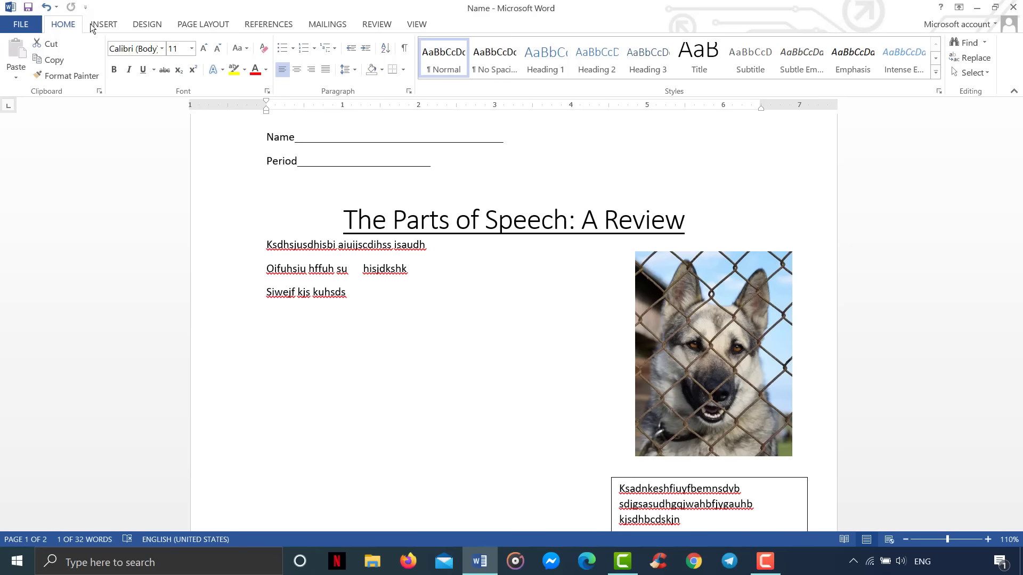
- Save the worksheet via Save As to the Desktop under the file name 'The Parts of Speech'
left_click(21, 25)
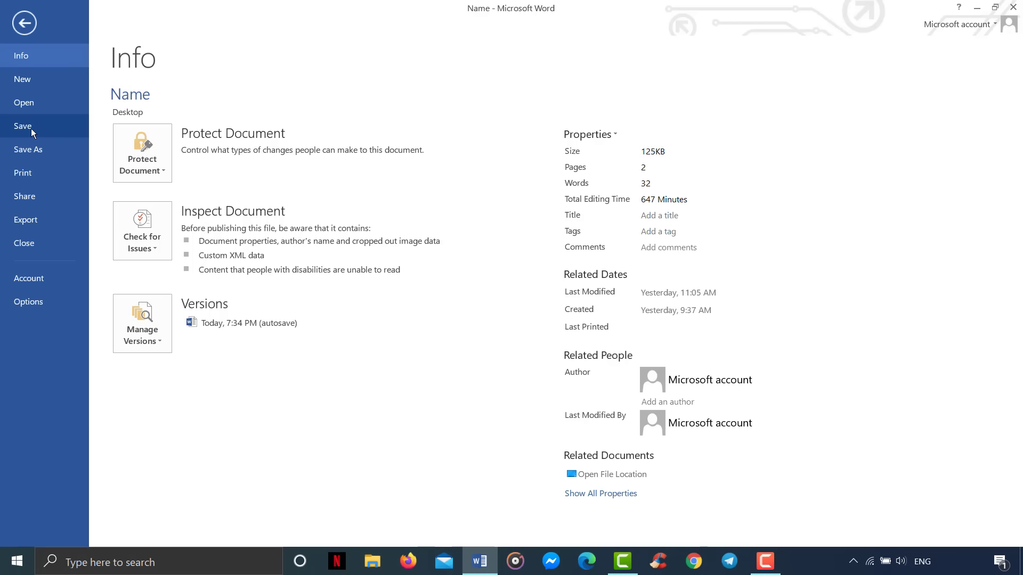
left_click(42, 150)
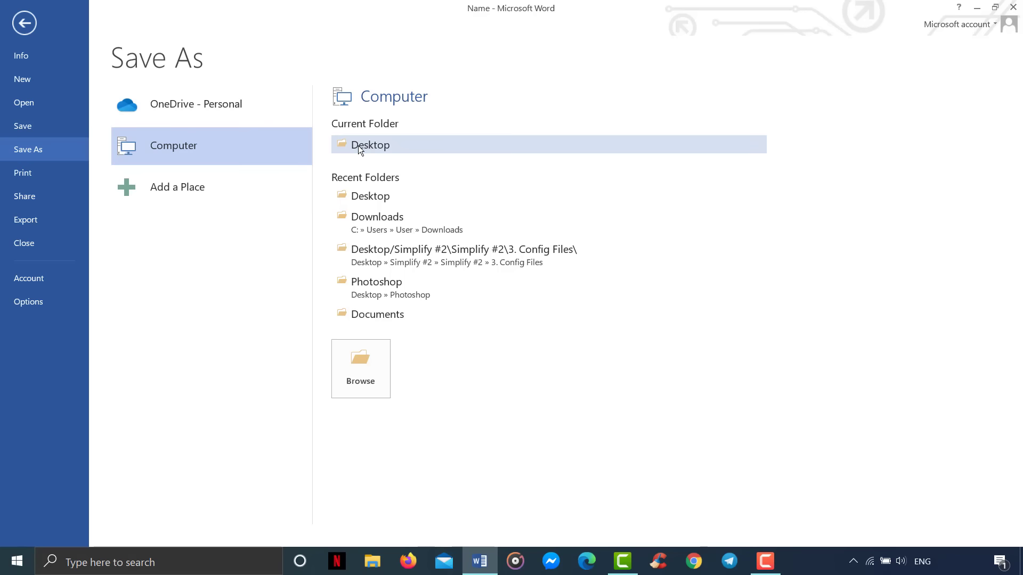
left_click(372, 145)
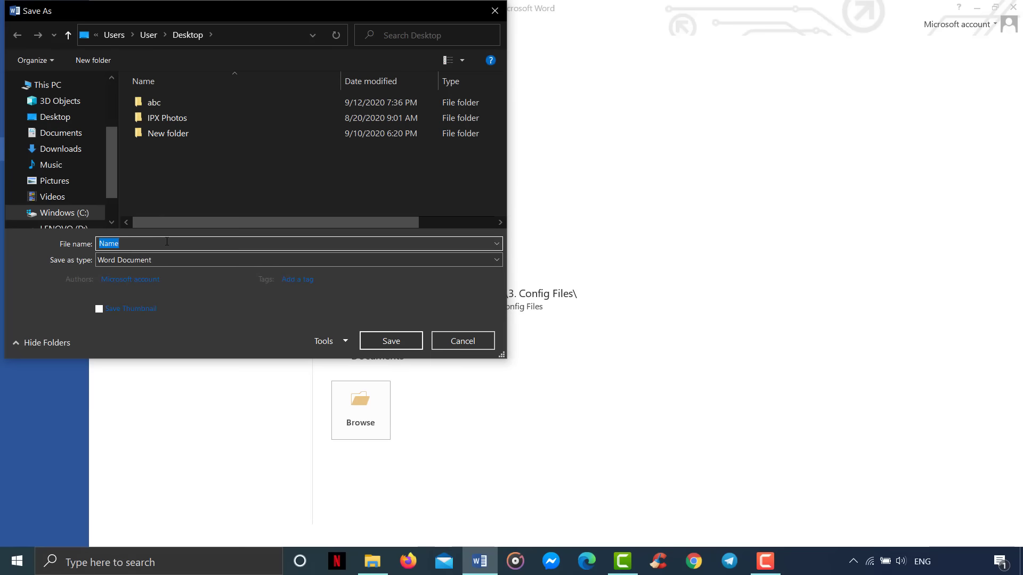
key("BackSpace")
type("Tes")
key("BackSpace")
key("BackSpace")
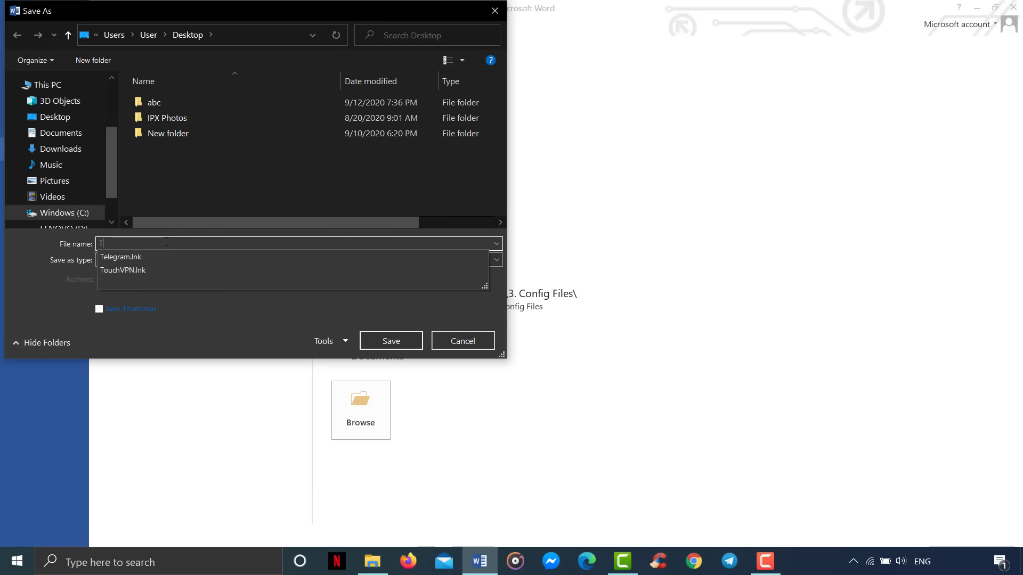
type("he Par")
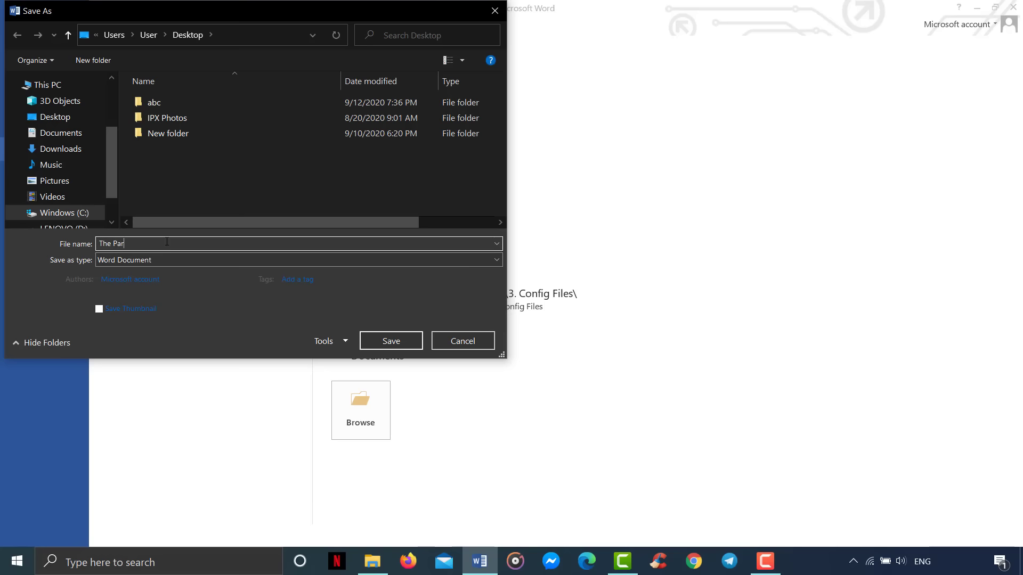
type("s")
key("BackSpace")
key("BackSpace")
type("rts")
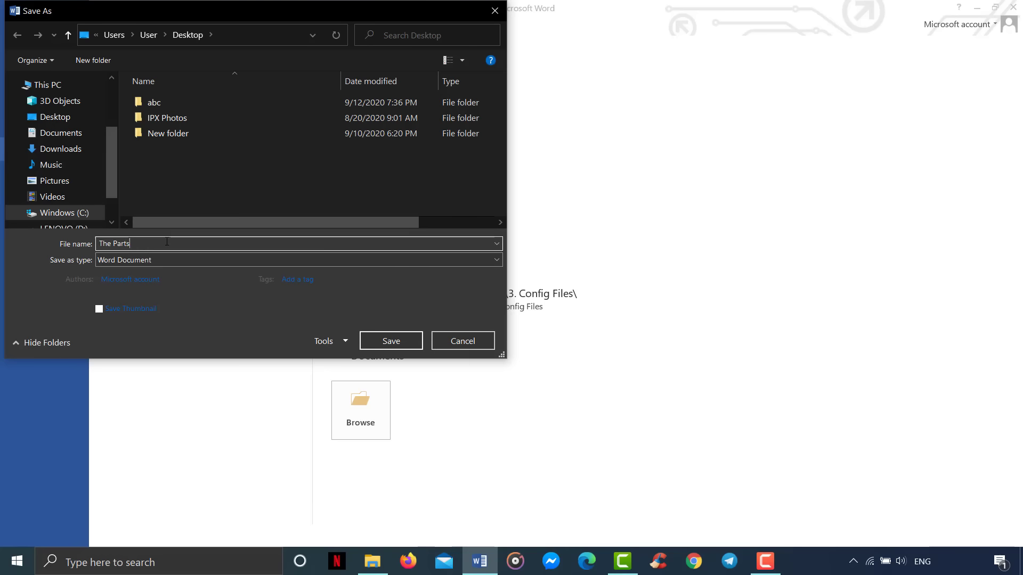
type(" of Spee")
type("ch")
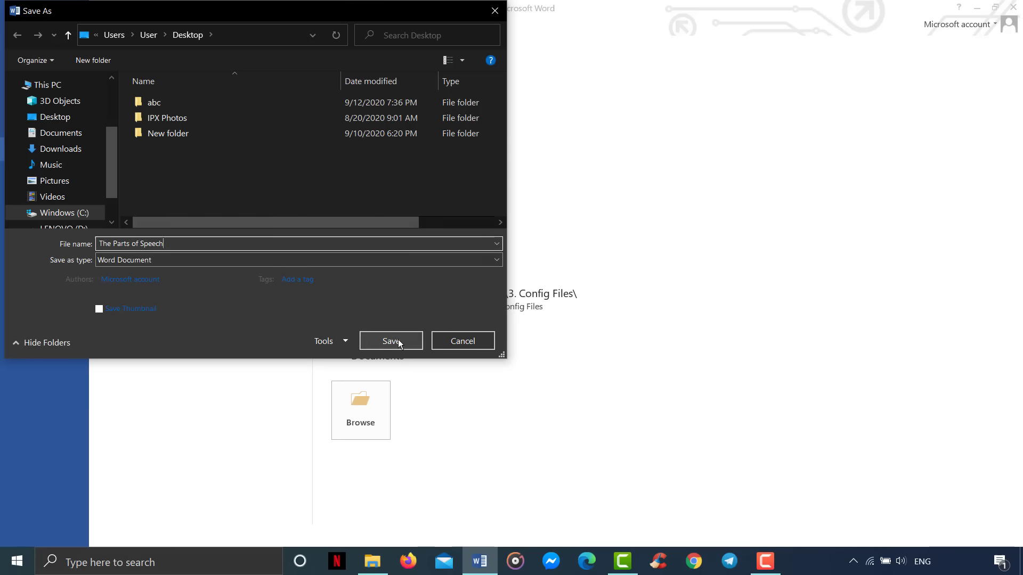
left_click(394, 340)
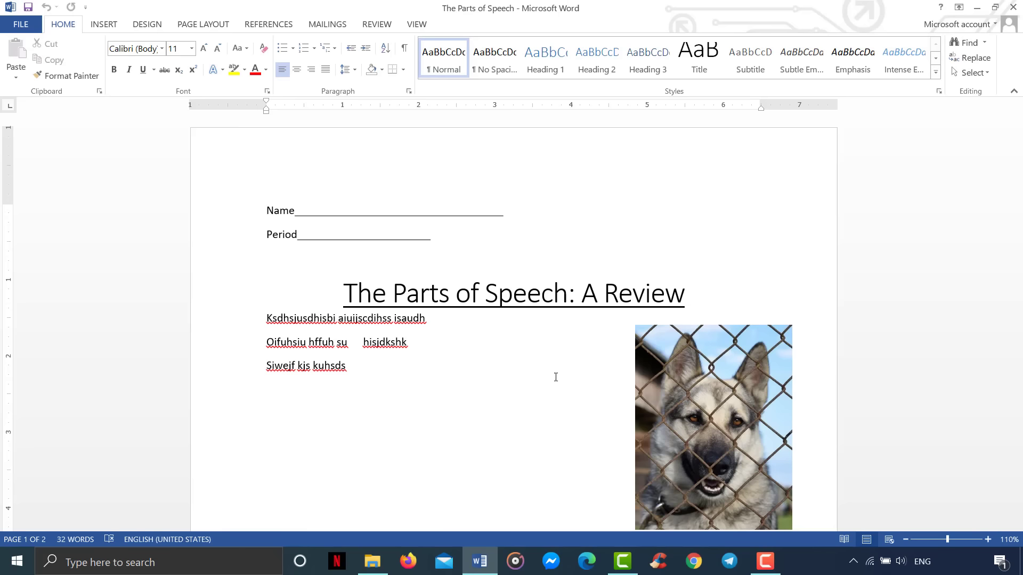
- Check the print preview, then publish the worksheet as a PDF named 'The Parts of Speech'
left_click(21, 24)
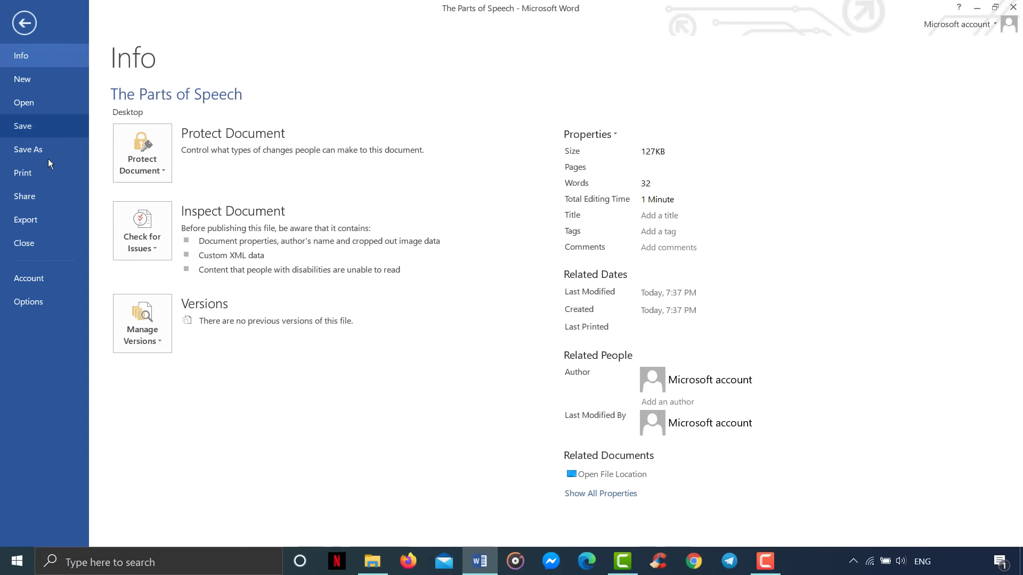
left_click(47, 173)
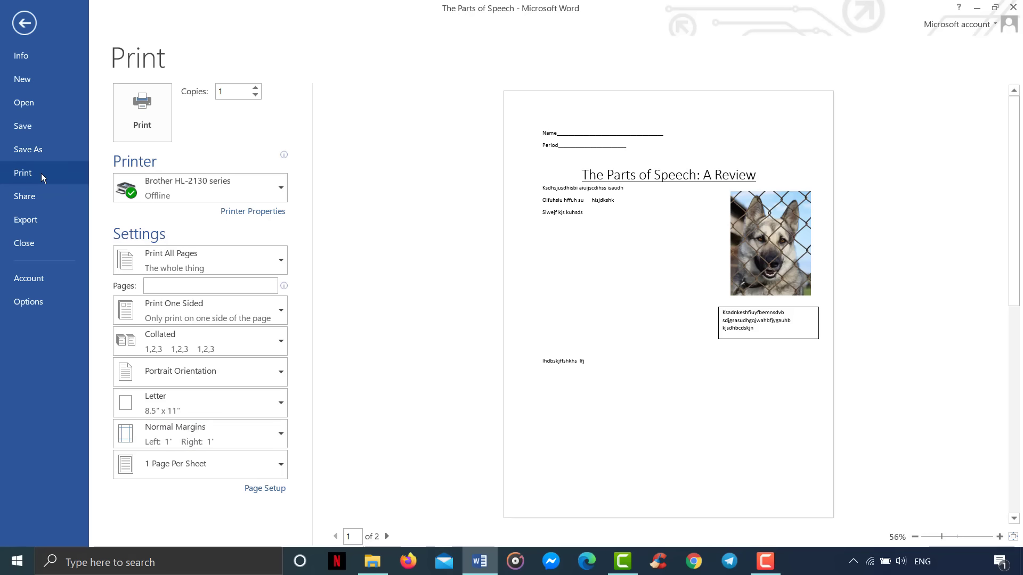
left_click(27, 225)
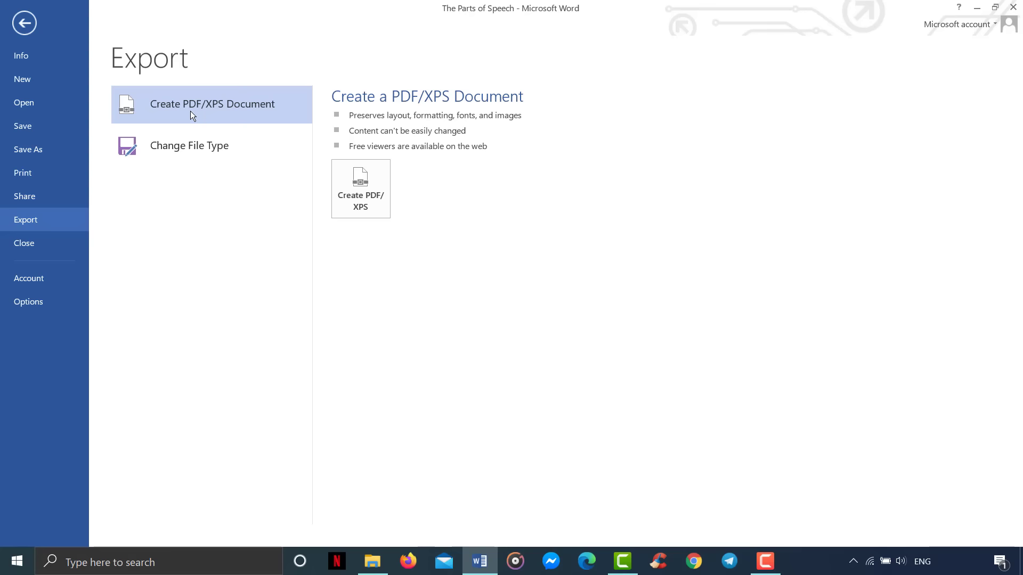
left_click(359, 183)
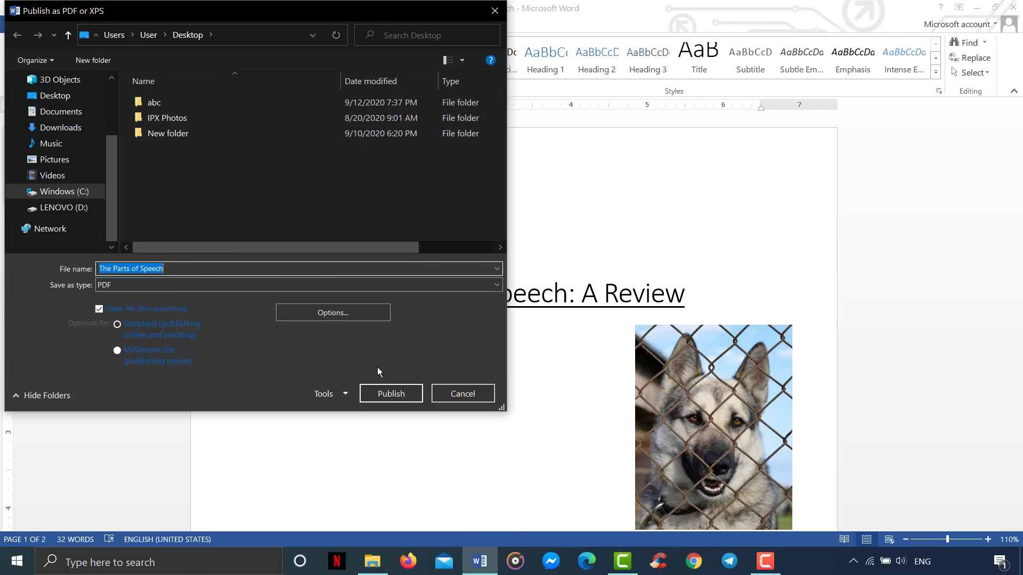
left_click(391, 393)
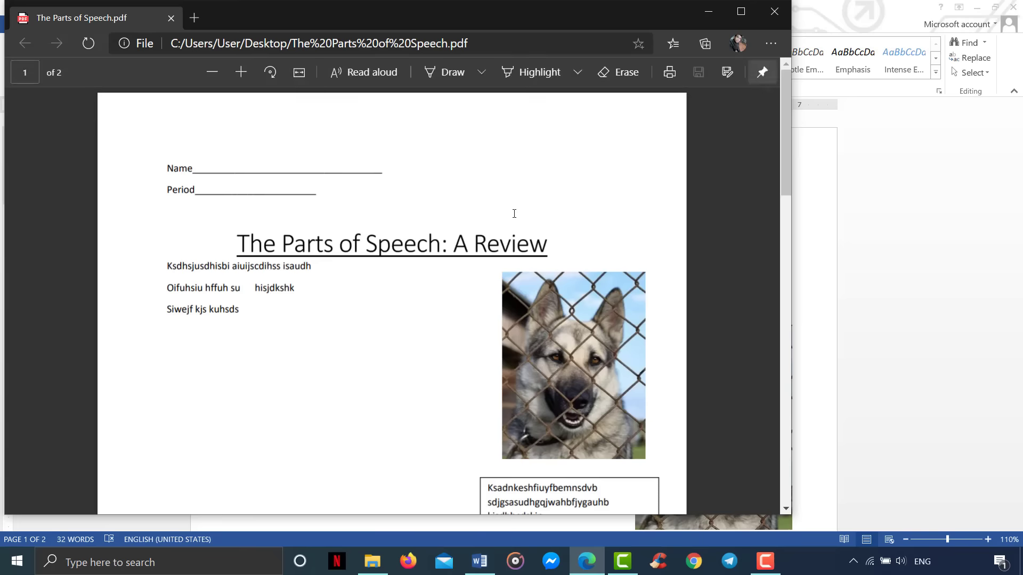
- Close the PDF viewer and the abc folder window, and minimize Word to show the desktop
left_click(774, 12)
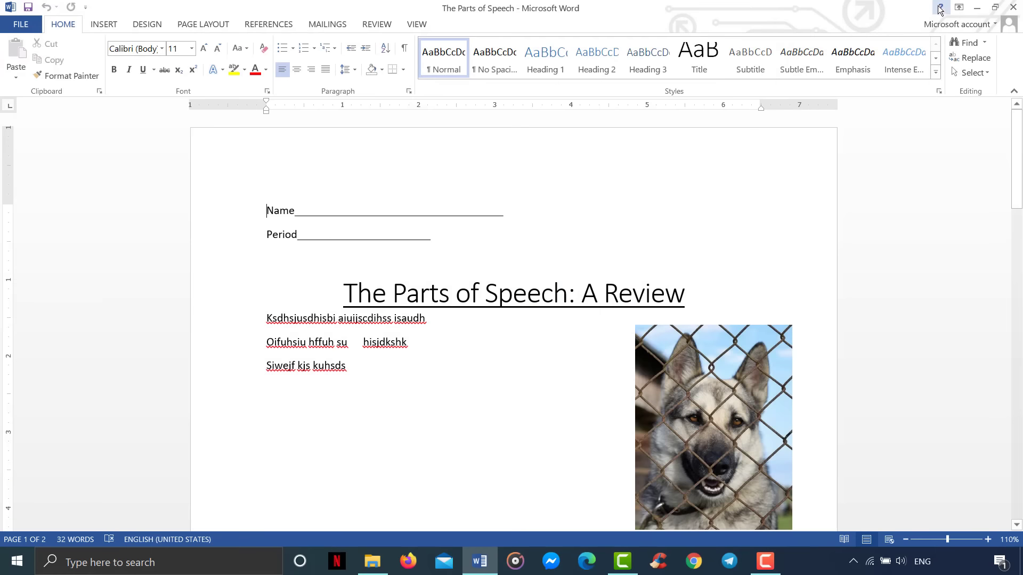
left_click(977, 8)
left_click(1005, 7)
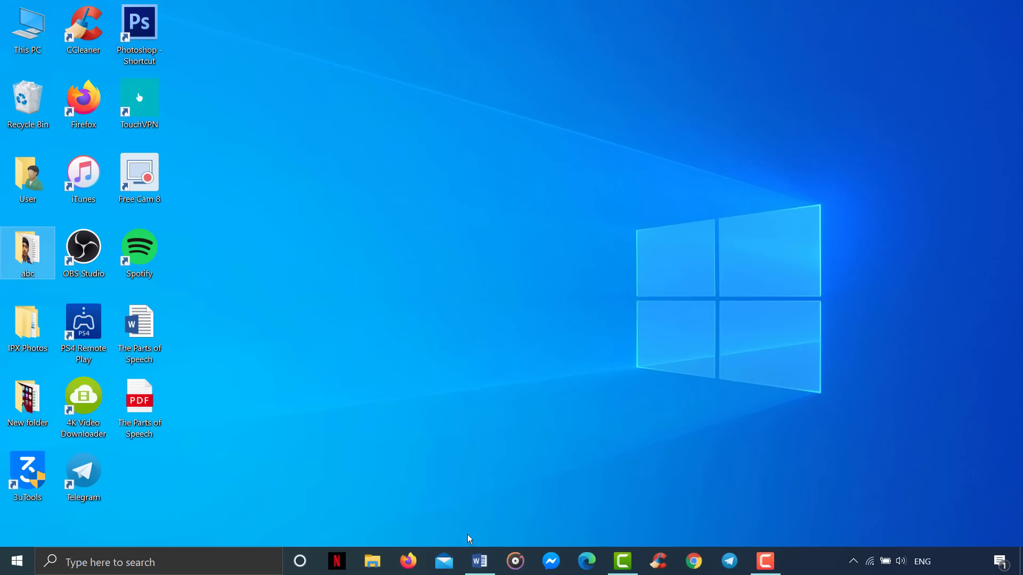
- Restore Word from the taskbar, close it, and relaunch it from the taskbar icon
left_click(480, 561)
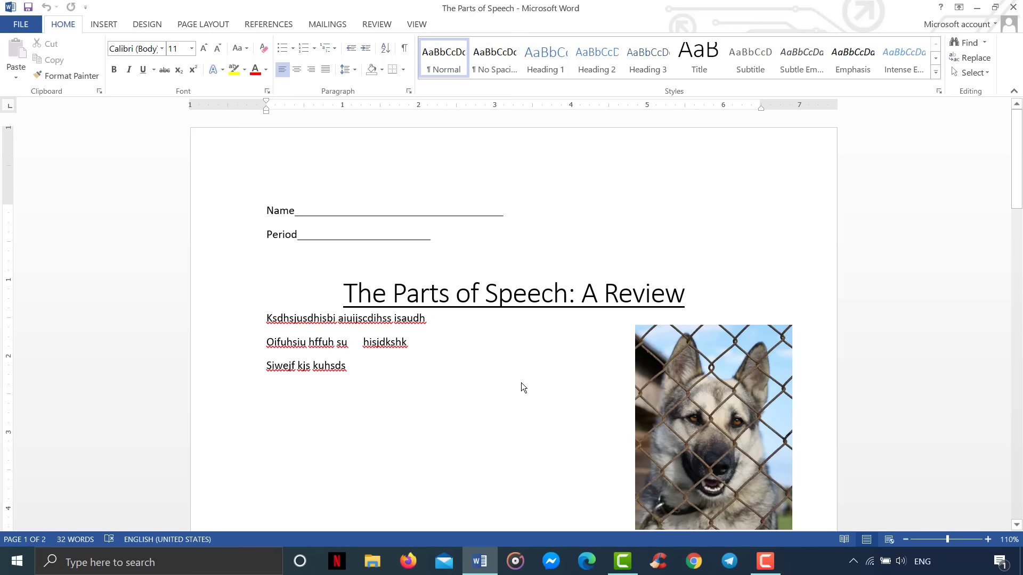
left_click(1014, 7)
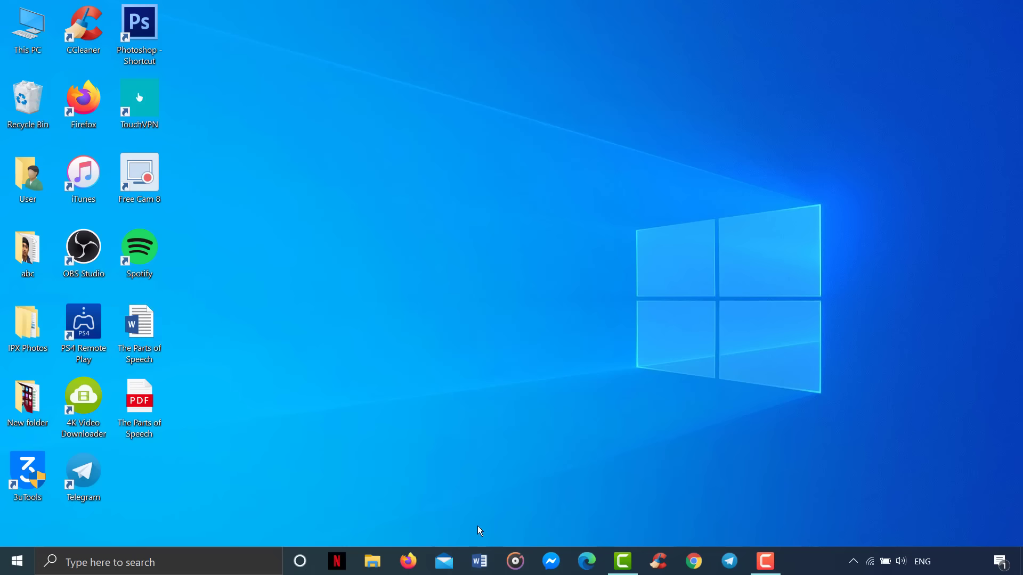
left_click(480, 562)
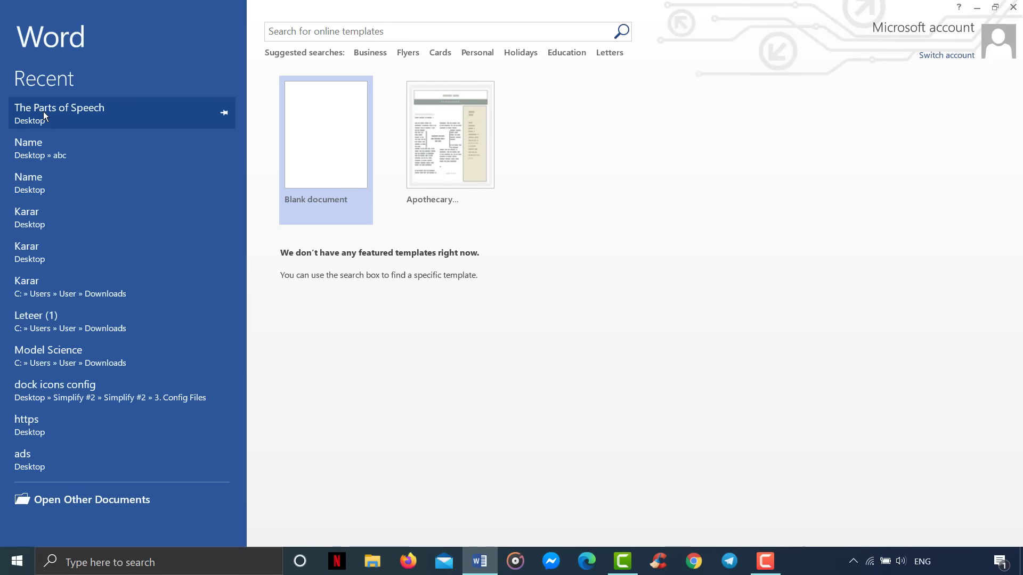
mouse_move(60, 113)
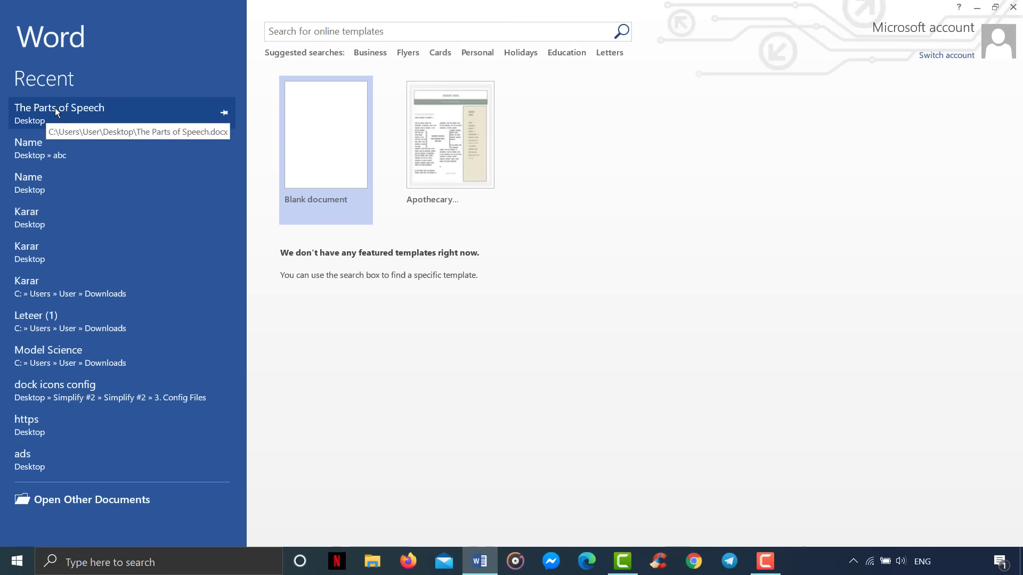
- Reopen 'The Parts of Speech' from the Recent list and scroll through to verify its contents
left_click(55, 107)
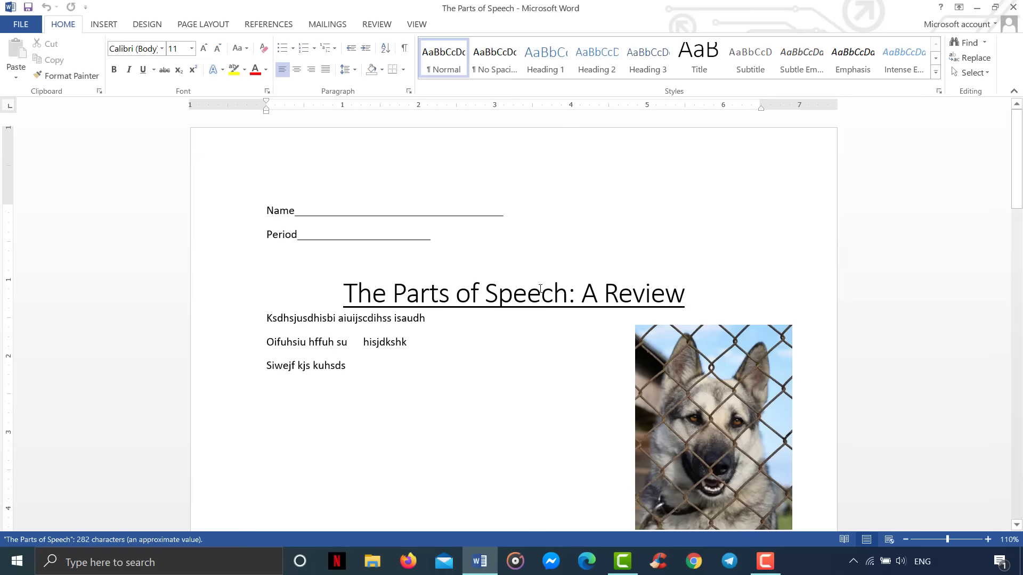
scroll(539, 249, "down", 5)
scroll(538, 242, "down", 5)
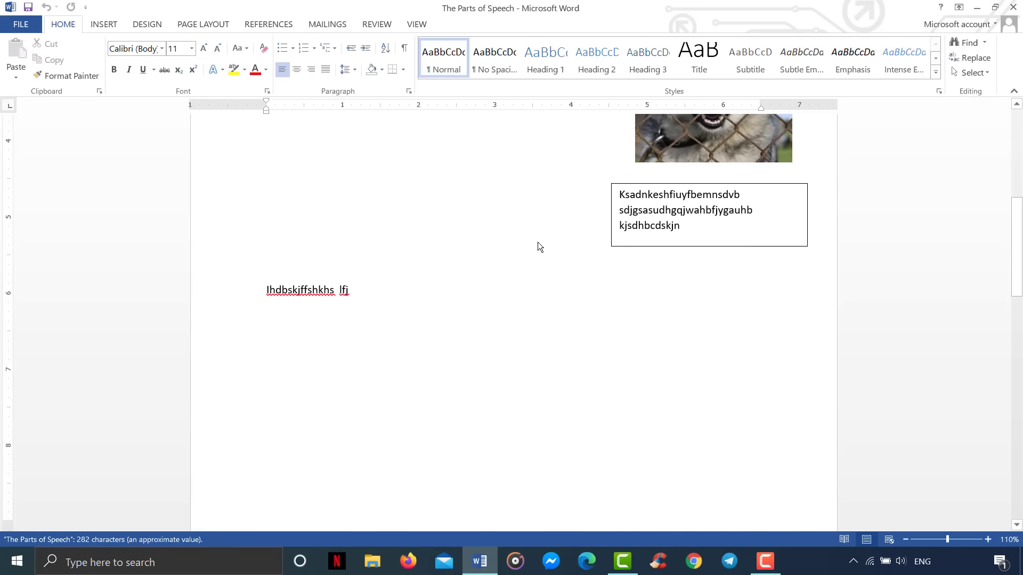
scroll(525, 250, "up", 1)
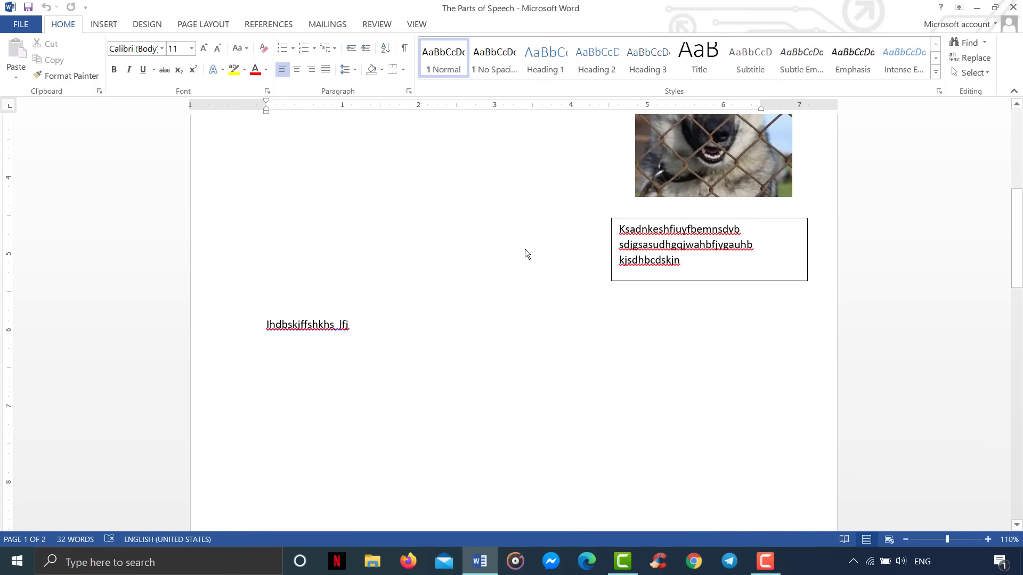
scroll(526, 250, "up", 4)
scroll(526, 283, "up", 5)
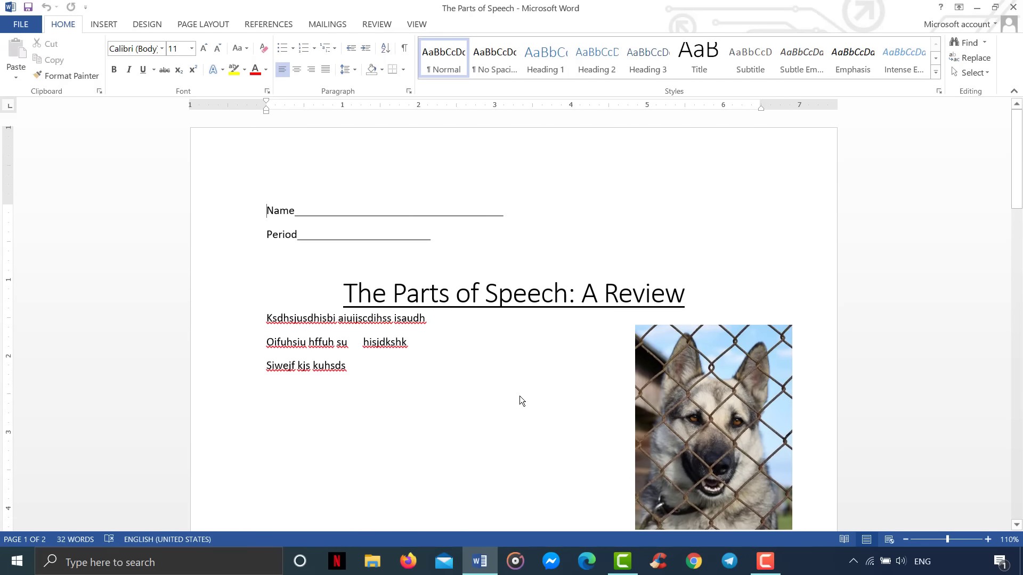